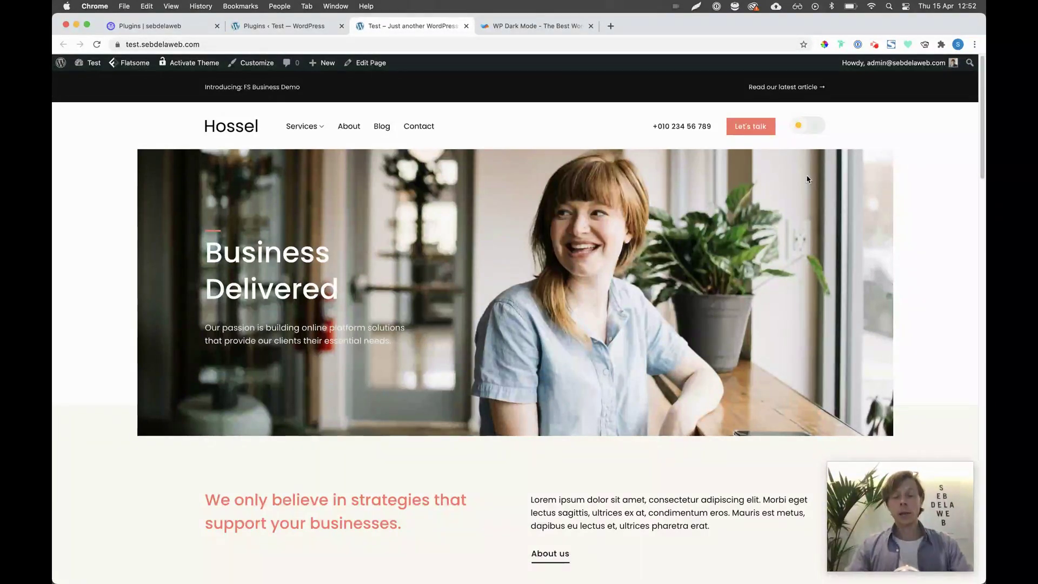
- View the WP Dark Mode website and test the Hossel demo site's header switch between dark and light mode
left_click(557, 34)
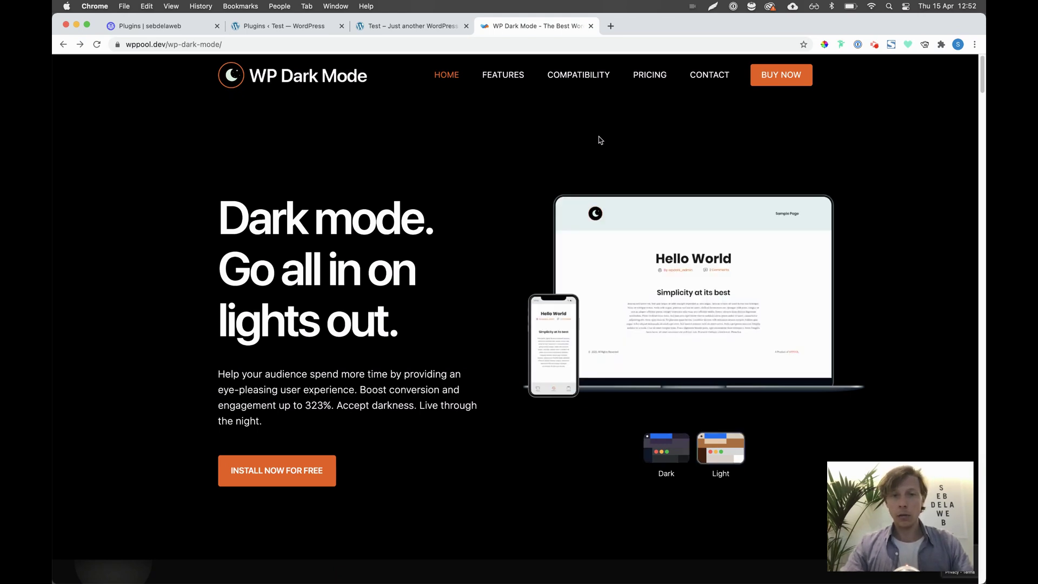
left_click(406, 30)
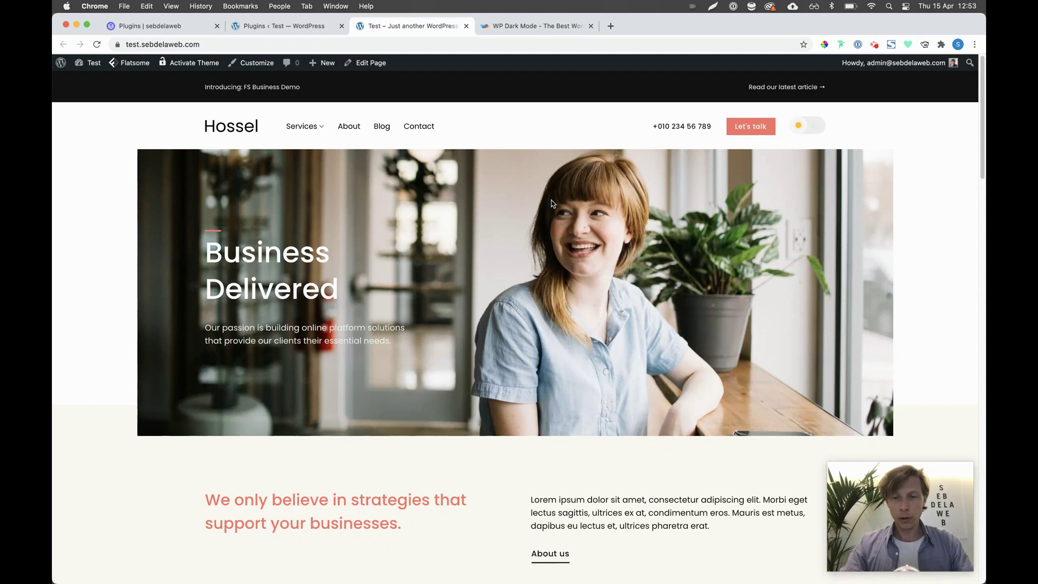
left_click(811, 133)
left_click(810, 134)
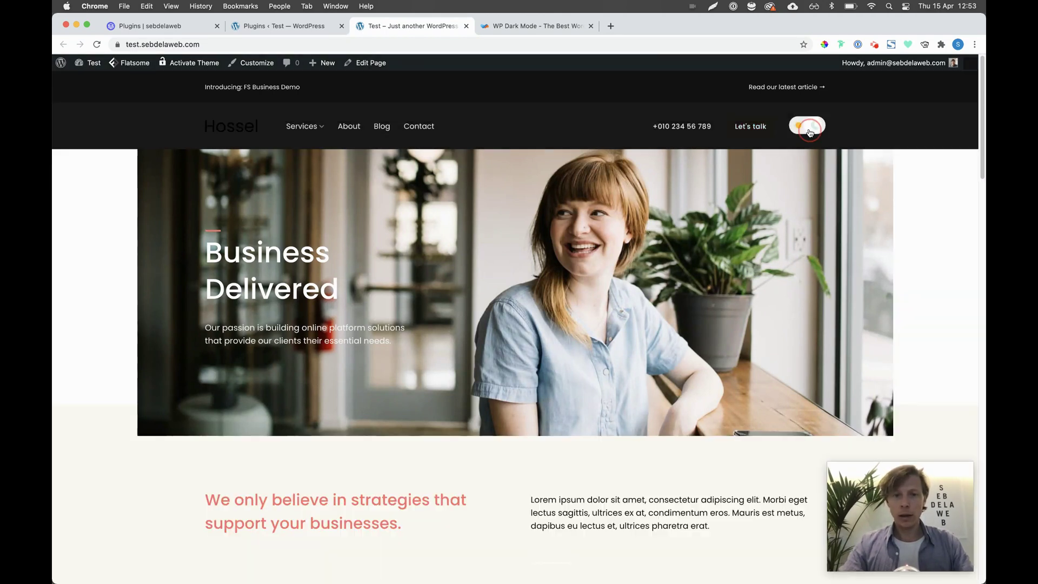
left_click(810, 133)
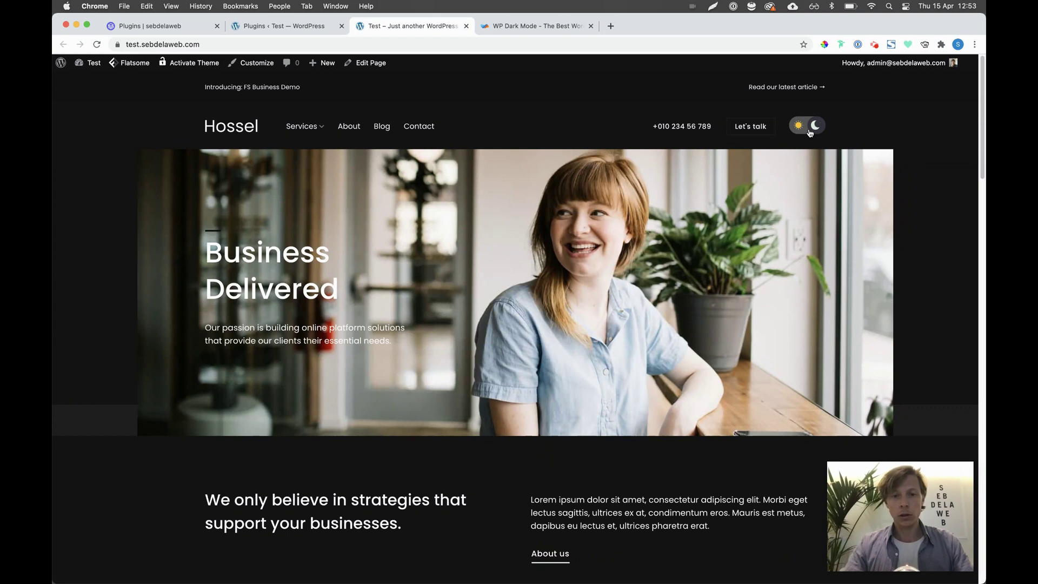
left_click(809, 131)
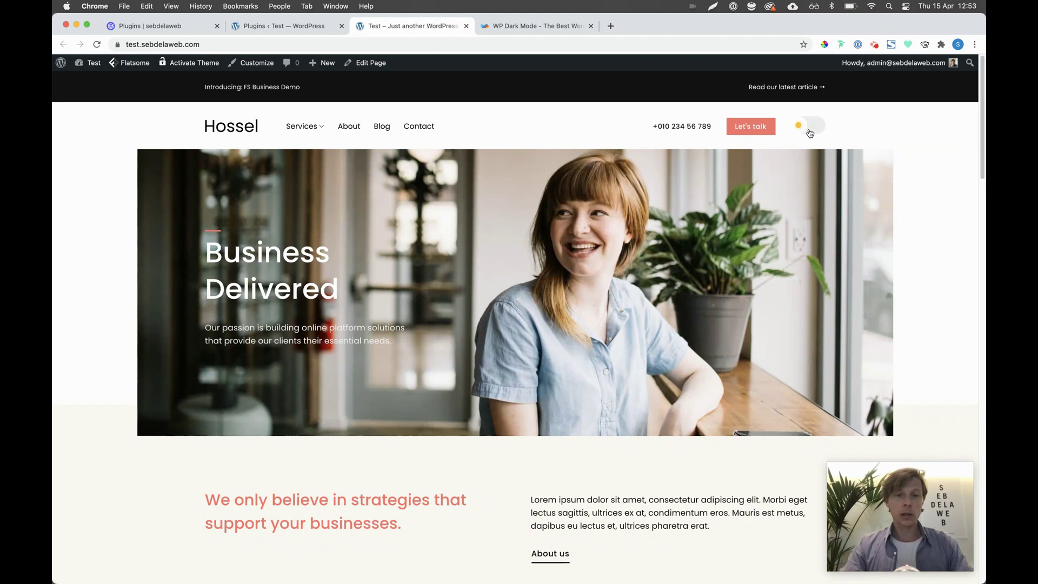
left_click(809, 131)
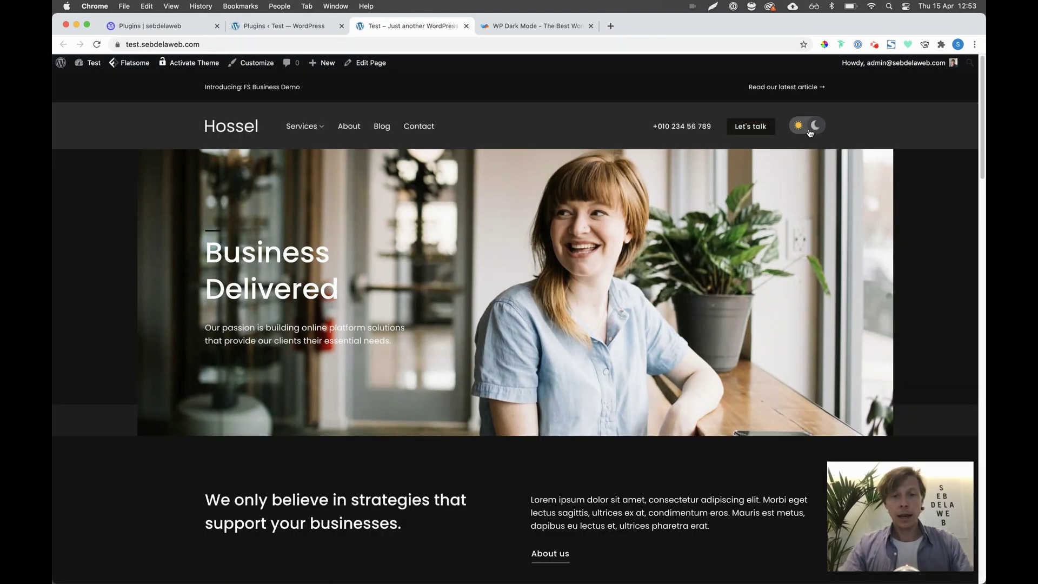
left_click(809, 132)
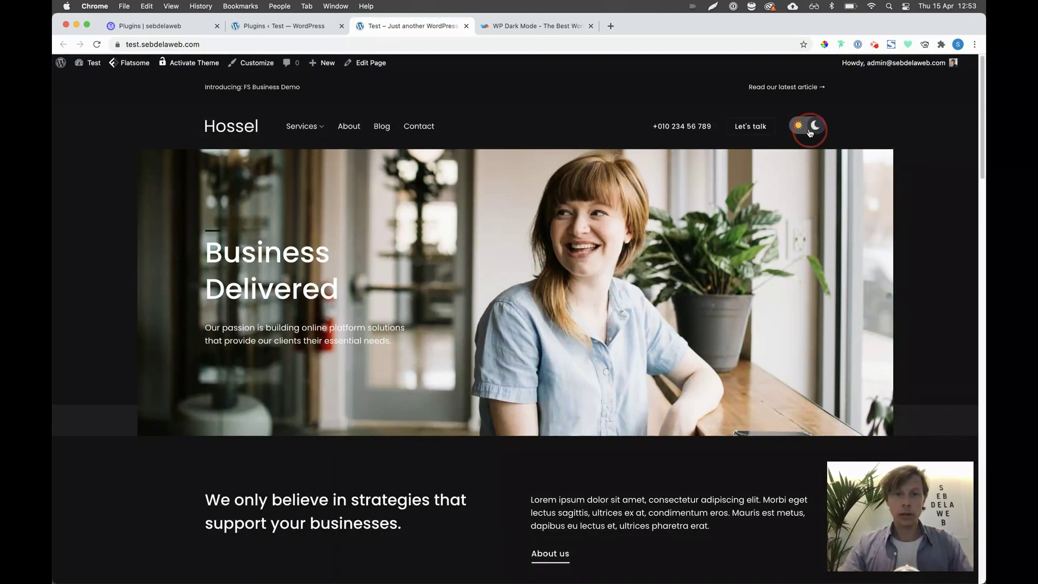
- Review the Pro and Ultimate plans on the WP Dark Mode pricing page, comparing prices, site limits and features
left_click(501, 28)
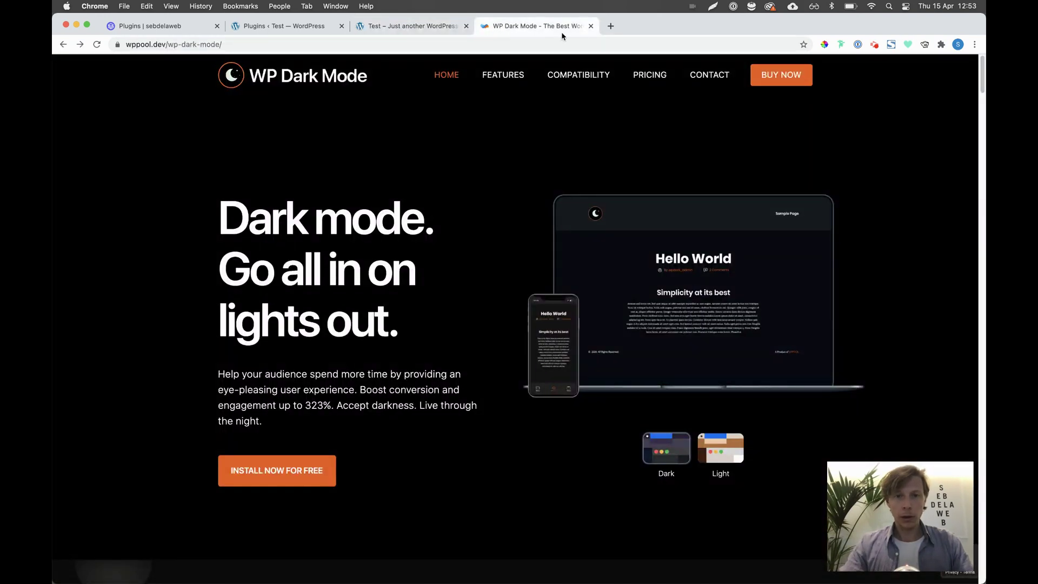
mouse_move(581, 88)
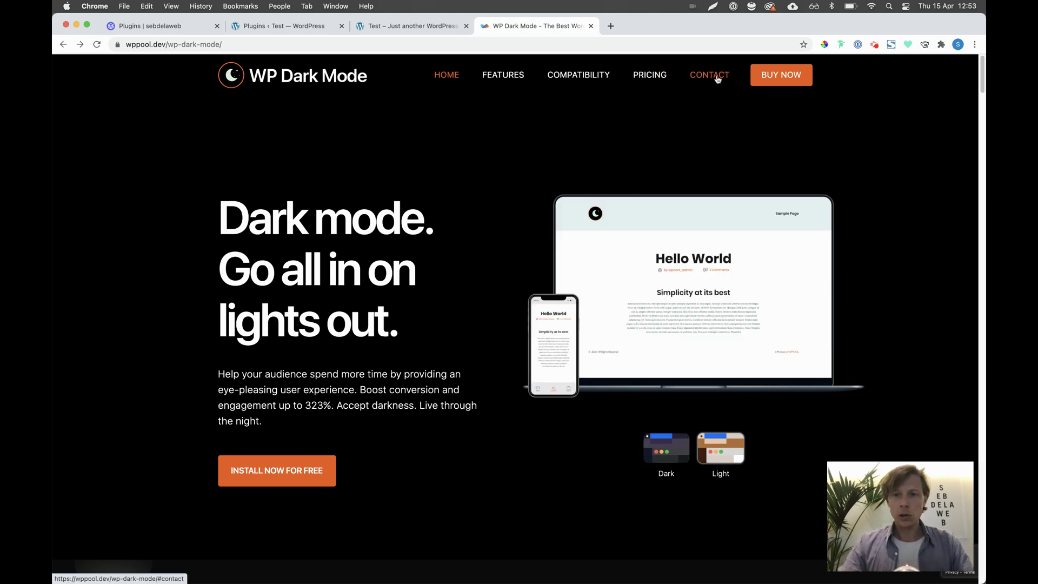
left_click(779, 82)
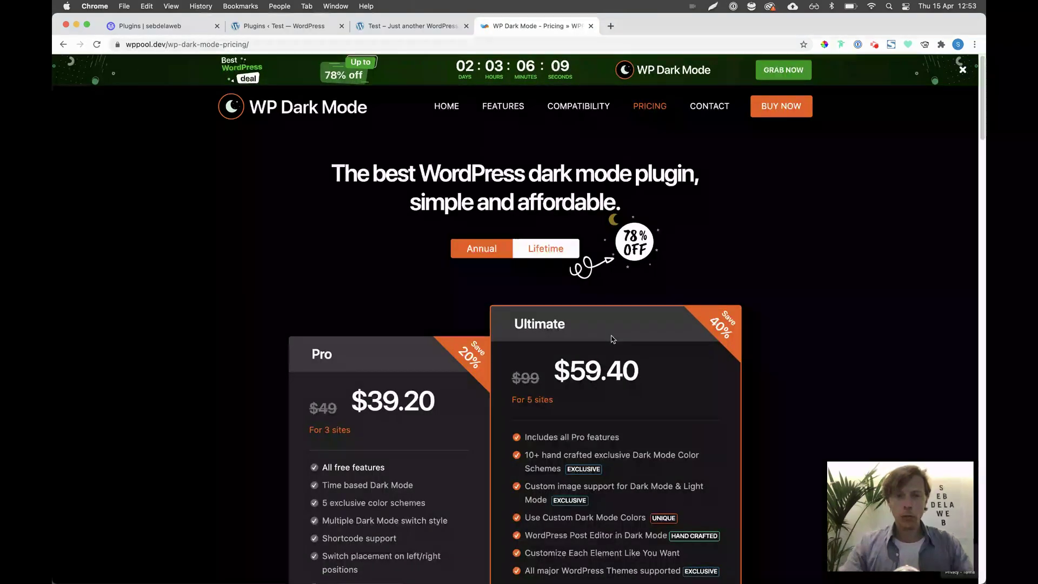
scroll(611, 337, "down", 3)
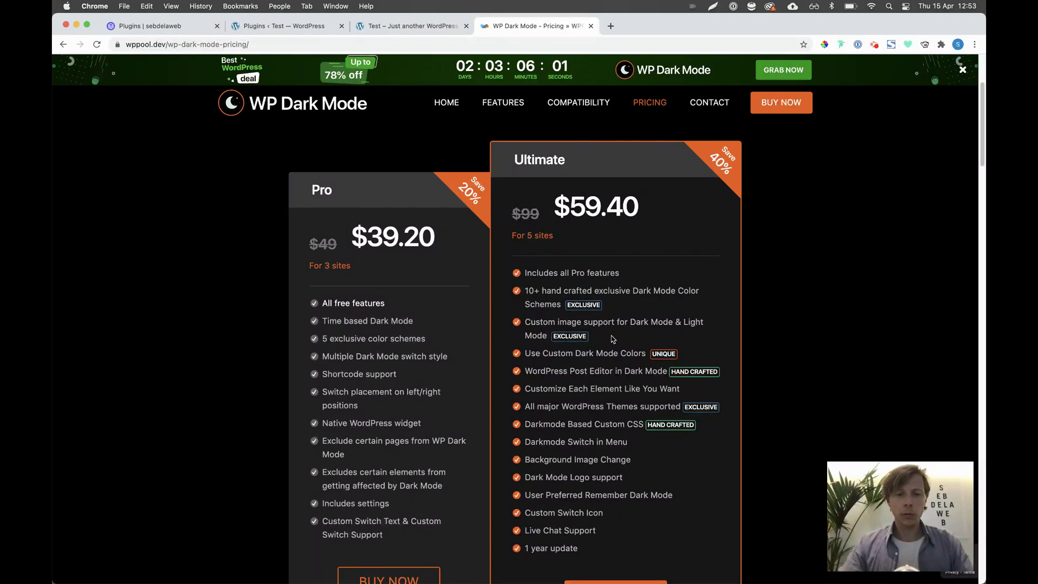
scroll(612, 339, "down", 3)
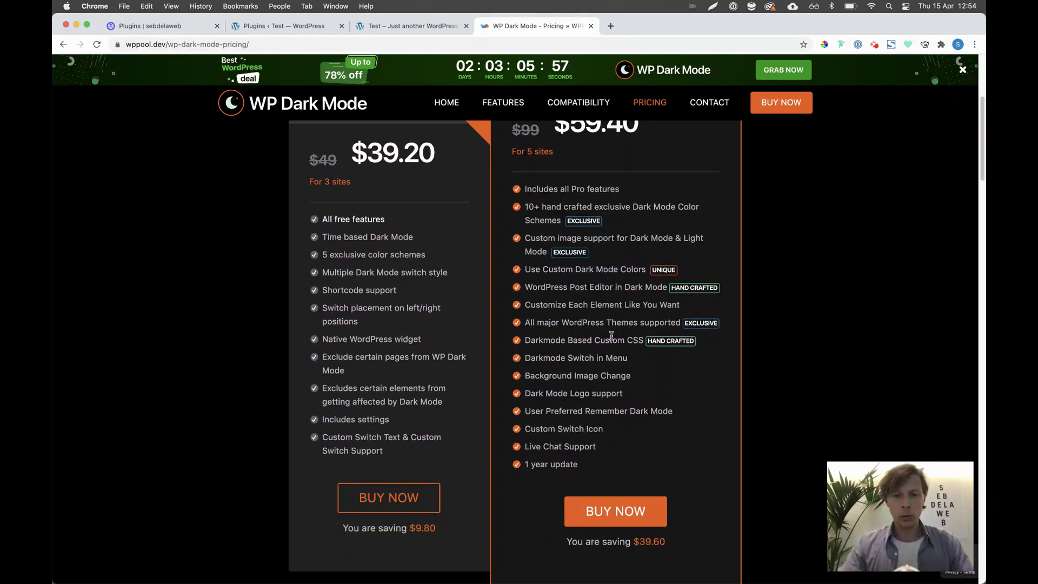
scroll(500, 437, "up", 2)
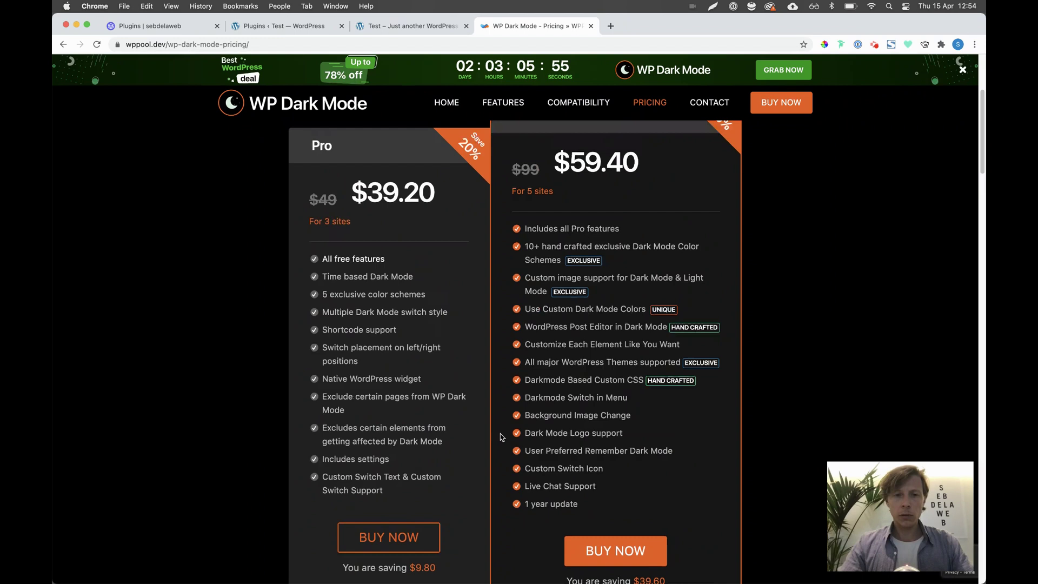
scroll(501, 434, "up", 2)
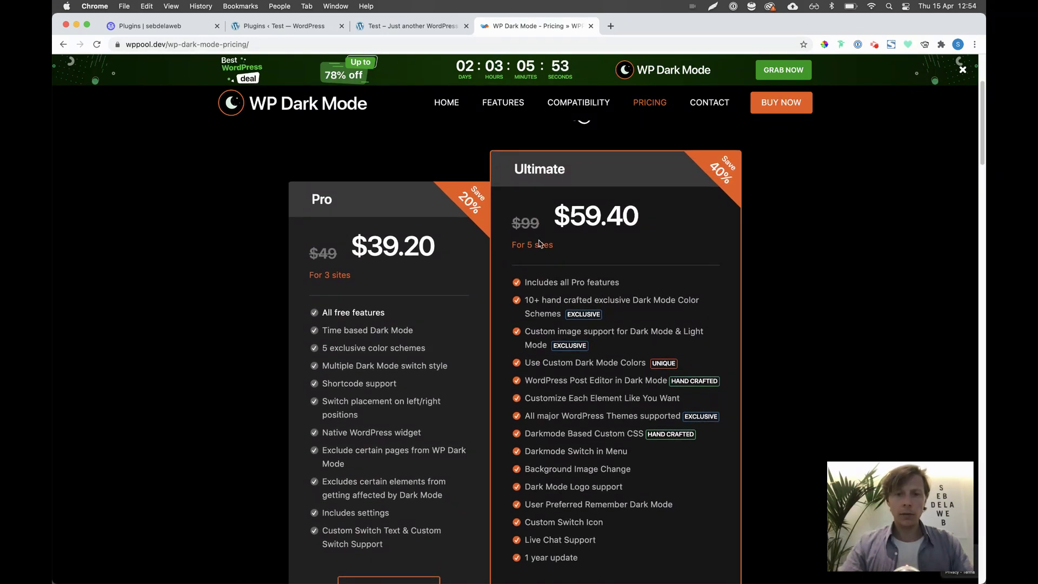
left_click_drag(556, 245, 524, 245)
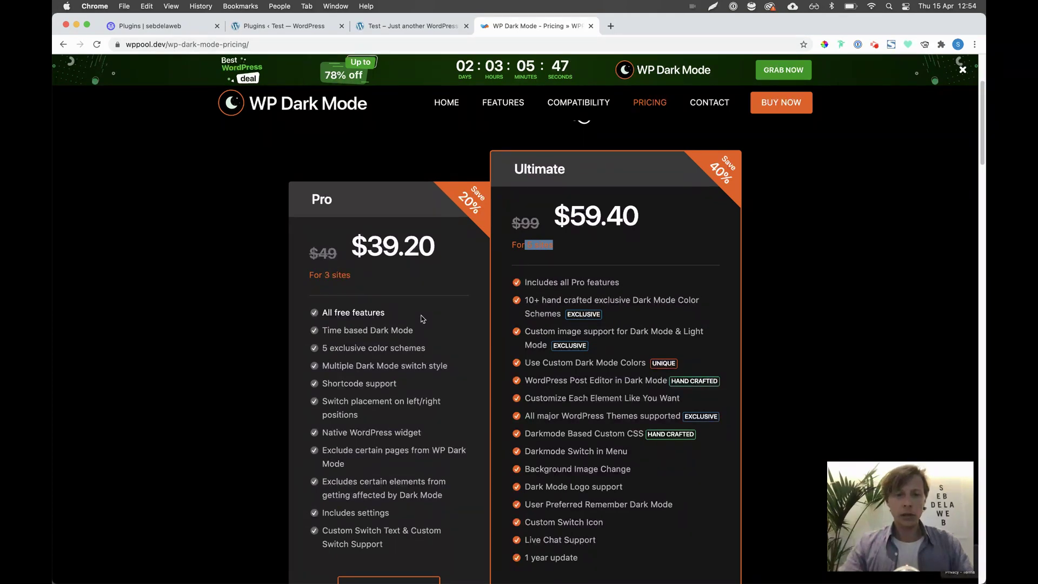
scroll(568, 312, "down", 3)
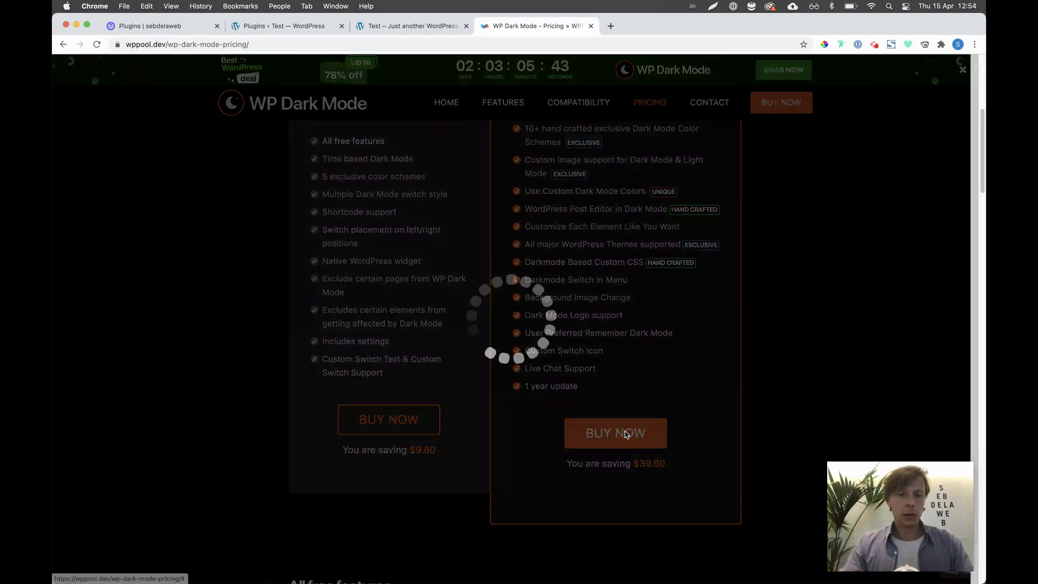
- Apply the coupon code sebdelaweb30 in the Ultimate plan's checkout and close the checkout without paying
left_click(575, 324)
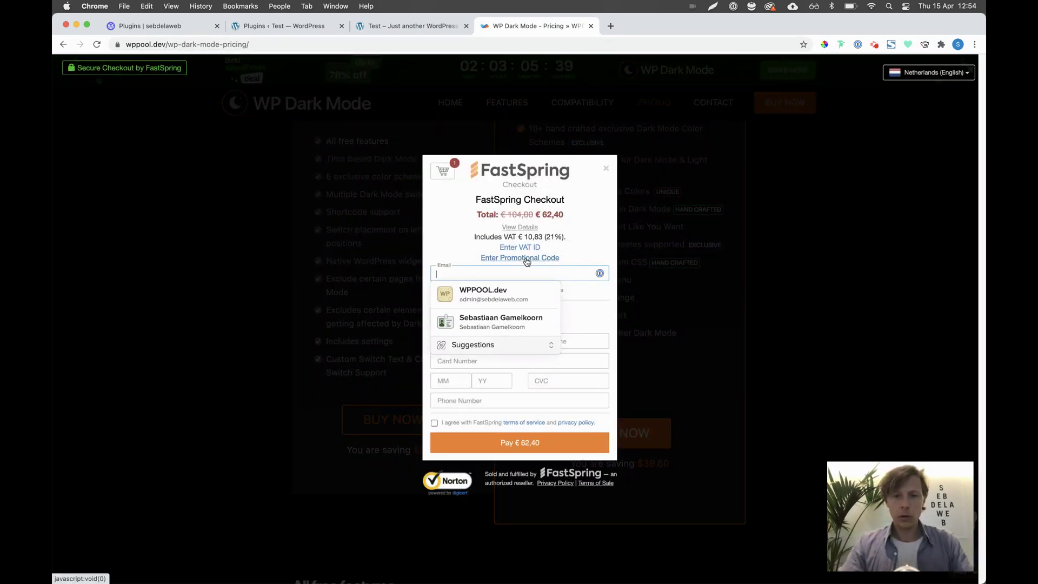
left_click(526, 258)
type("sebdelaweb")
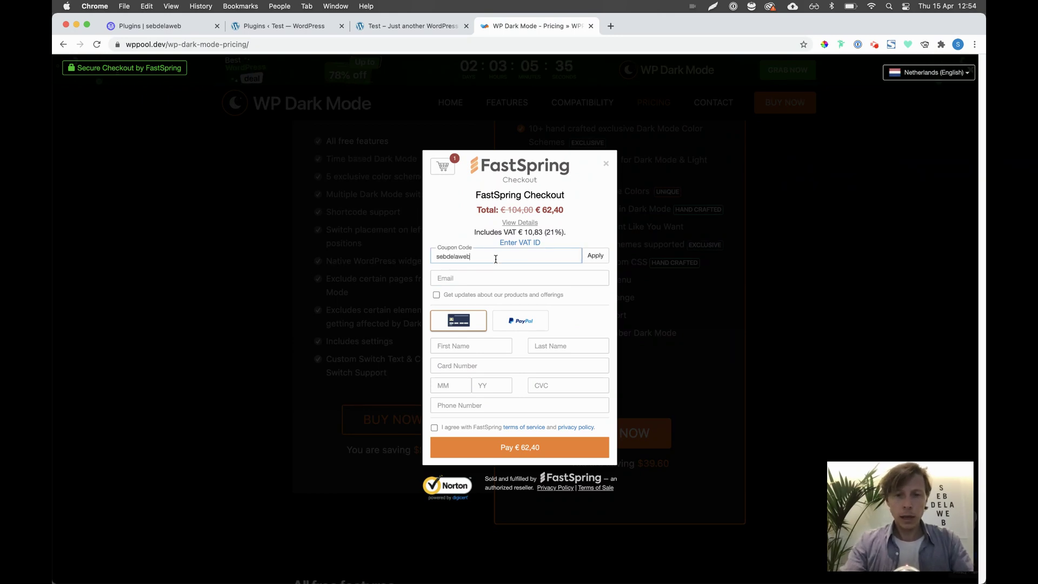
type("30")
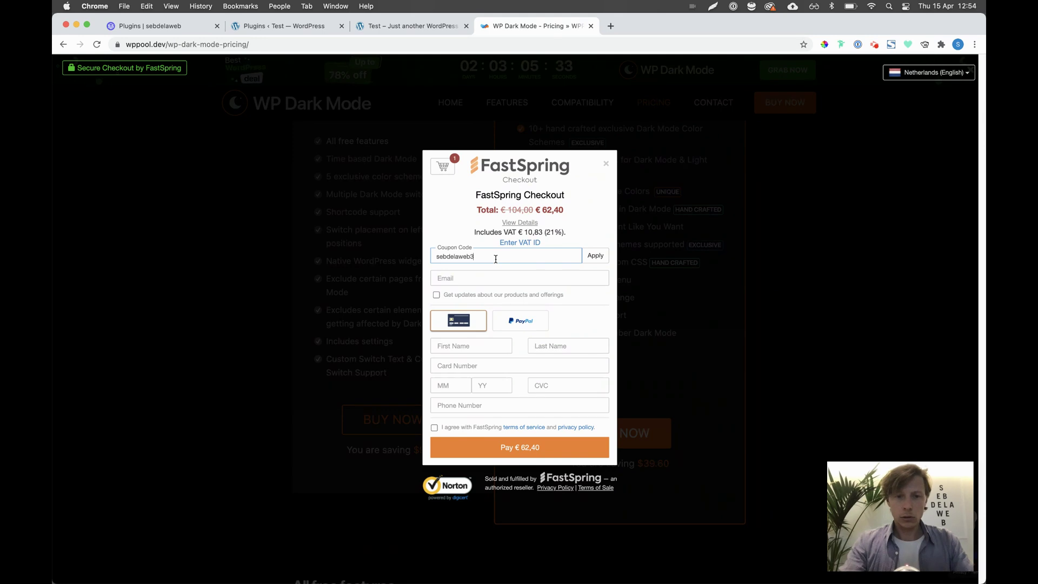
left_click(596, 257)
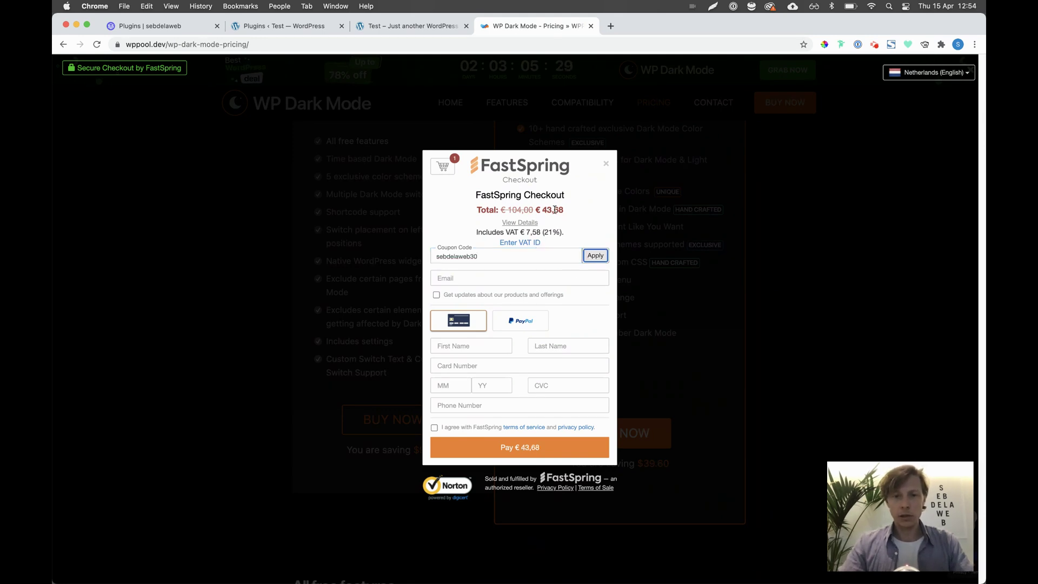
left_click(606, 167)
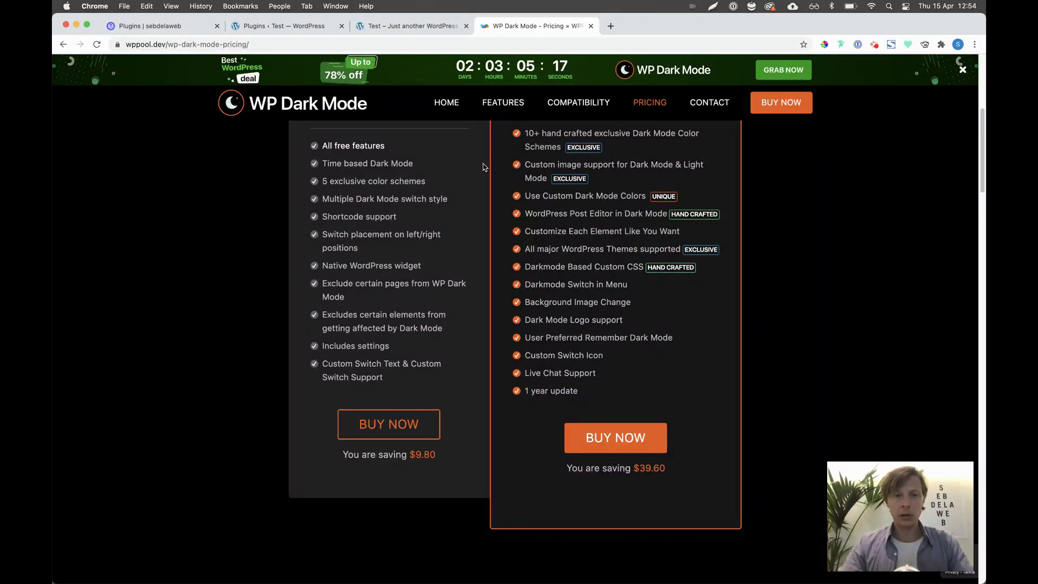
- Close the WP Dark Mode site and read the WP Dark Mode for Flatsome post in the sebdelaweb members area
left_click(590, 28)
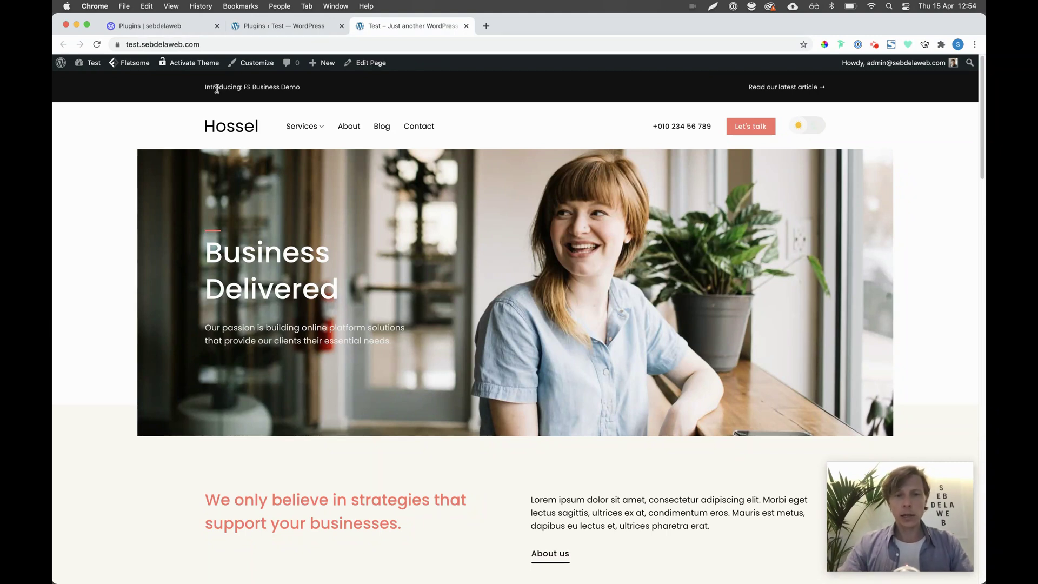
left_click(181, 27)
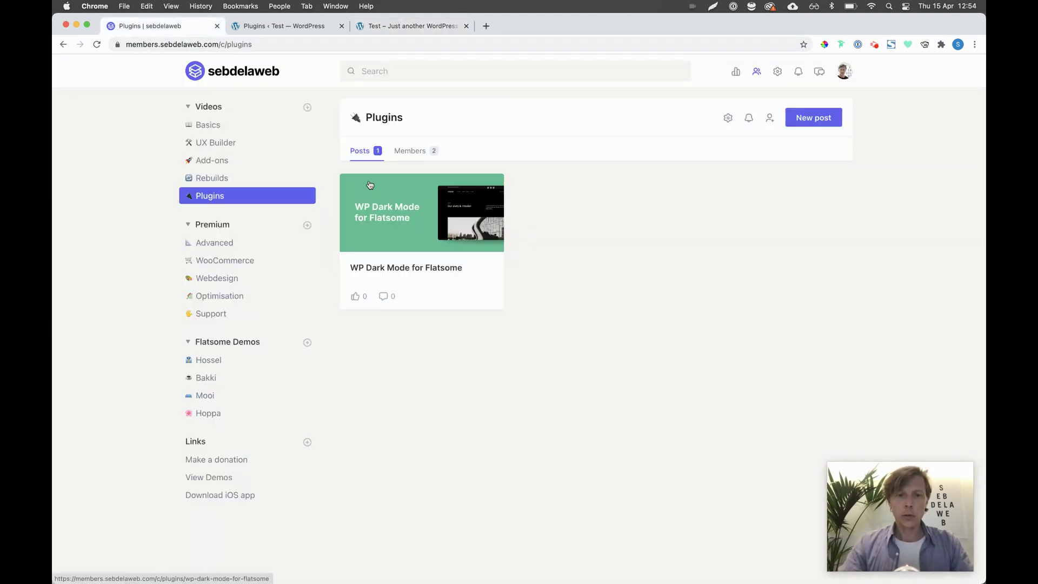
left_click(384, 201)
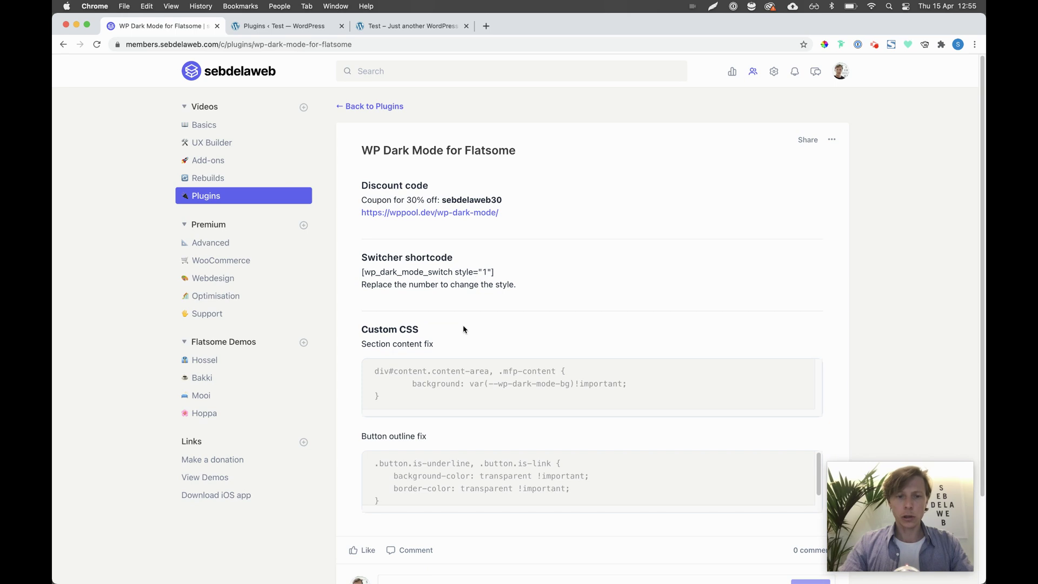
scroll(426, 392, "down", 1)
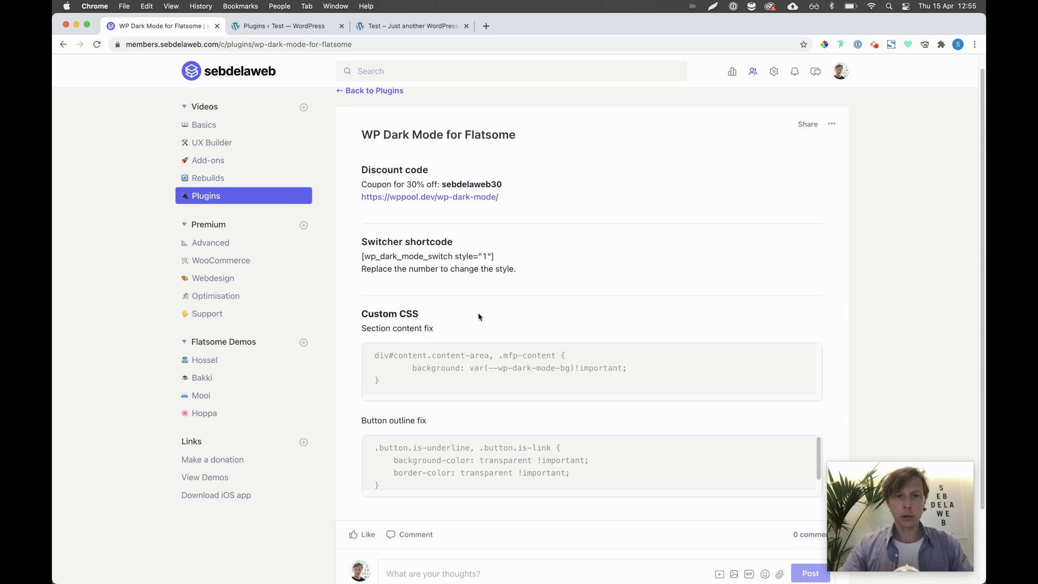
- Find the WP Dark Mode plugin by WPPOOL with the search term "wp dark mode", and install and activate it on the test site
left_click(302, 26)
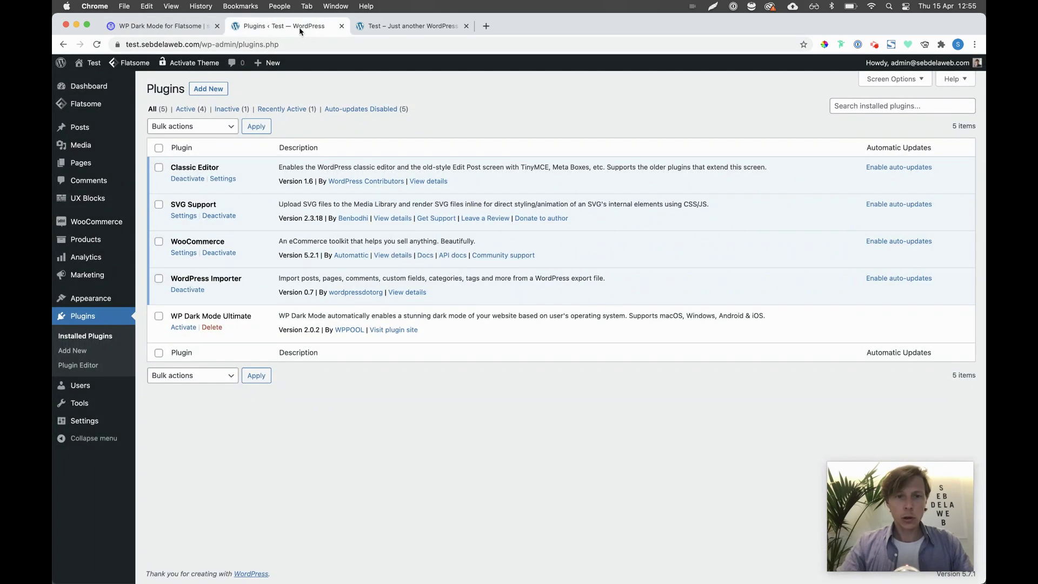
left_click(219, 90)
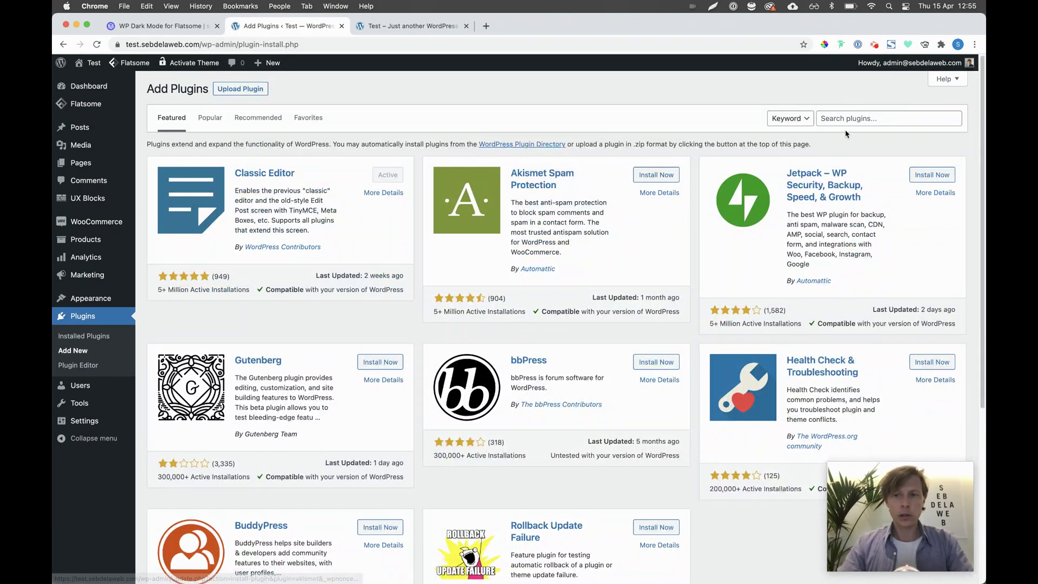
left_click(845, 119)
type("wp dark mode")
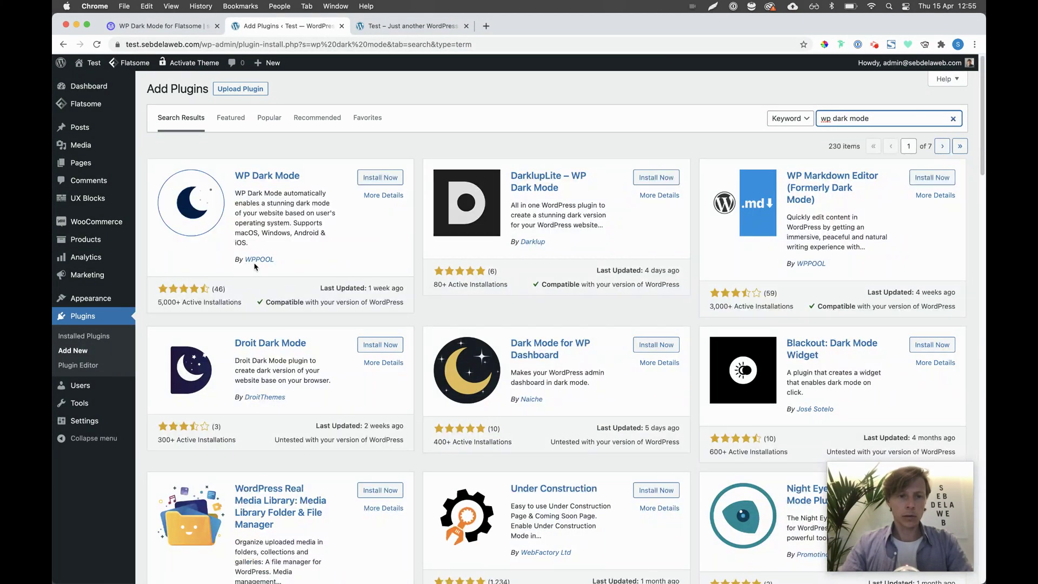
left_click(378, 179)
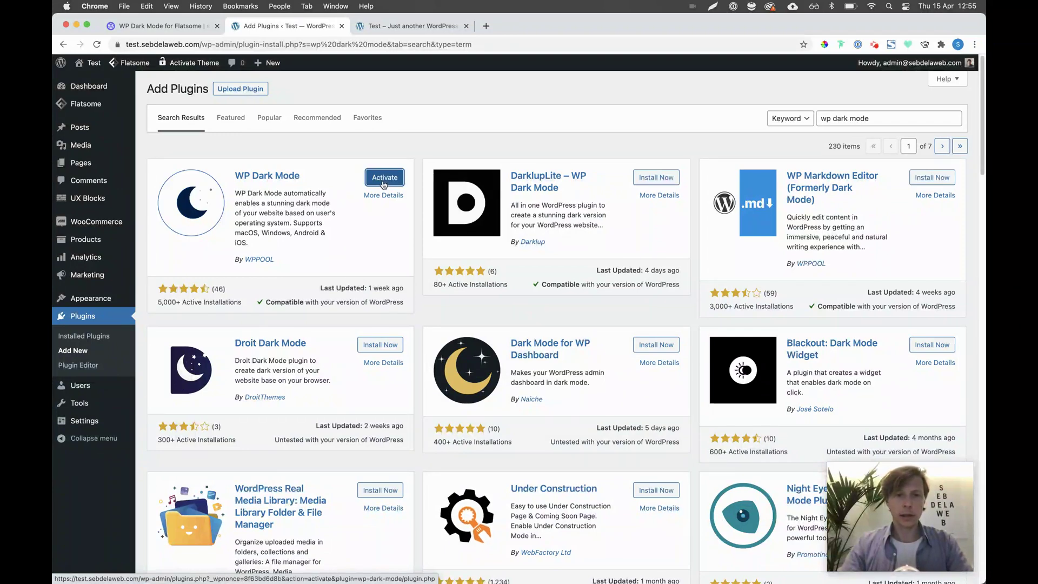
left_click(378, 178)
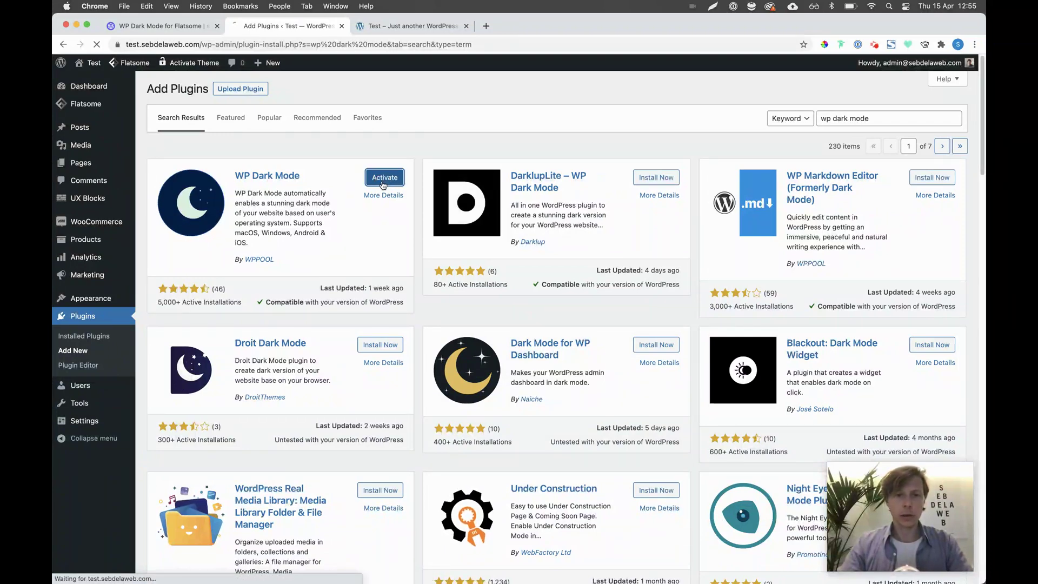
- Reopen the test site's front page in a new tab and try its floating dark mode switch
left_click(411, 33)
key("super+w")
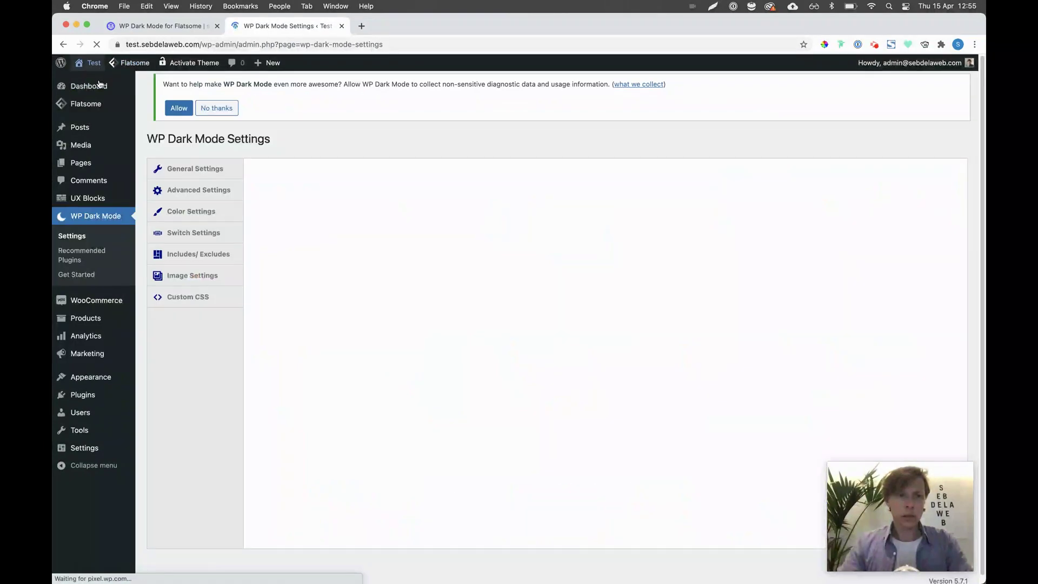
mouse_move(98, 73)
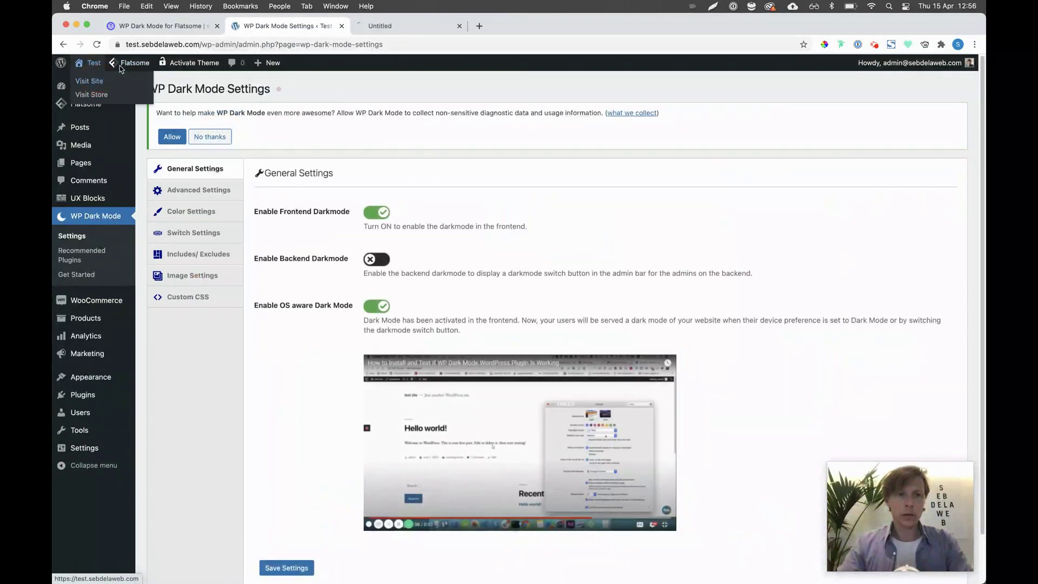
left_click(430, 25)
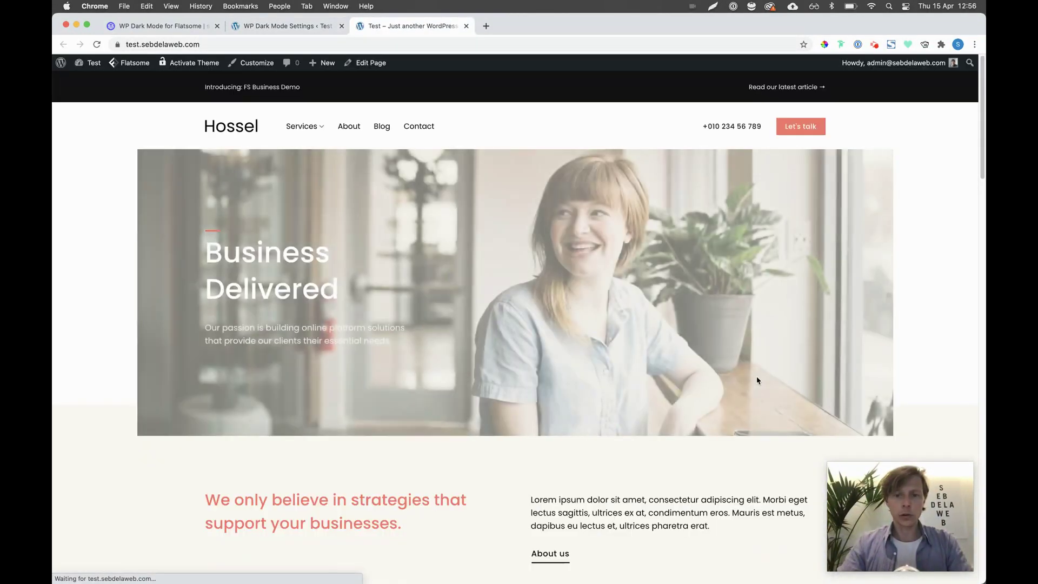
left_click_drag(867, 481, 744, 541)
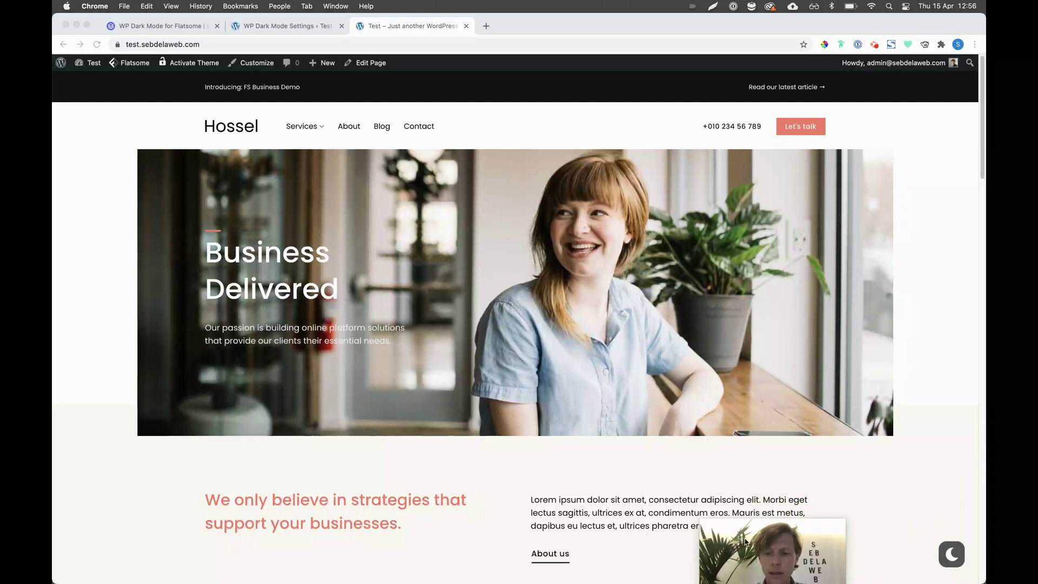
left_click_drag(813, 557, 185, 498)
left_click(951, 555)
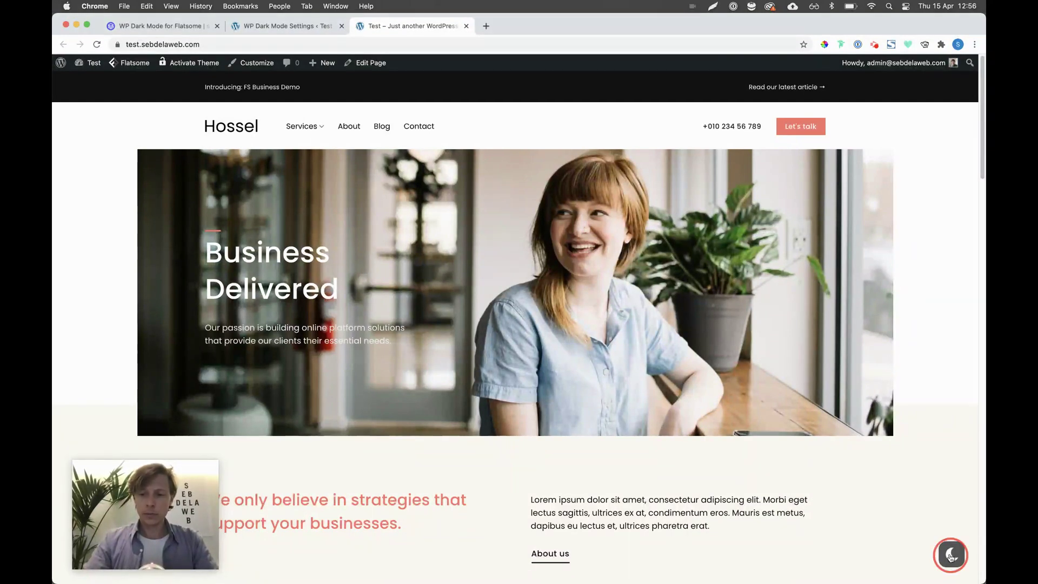
- Turn on dark mode on the test site's front page and review the page from the header to the footer
left_click(951, 556)
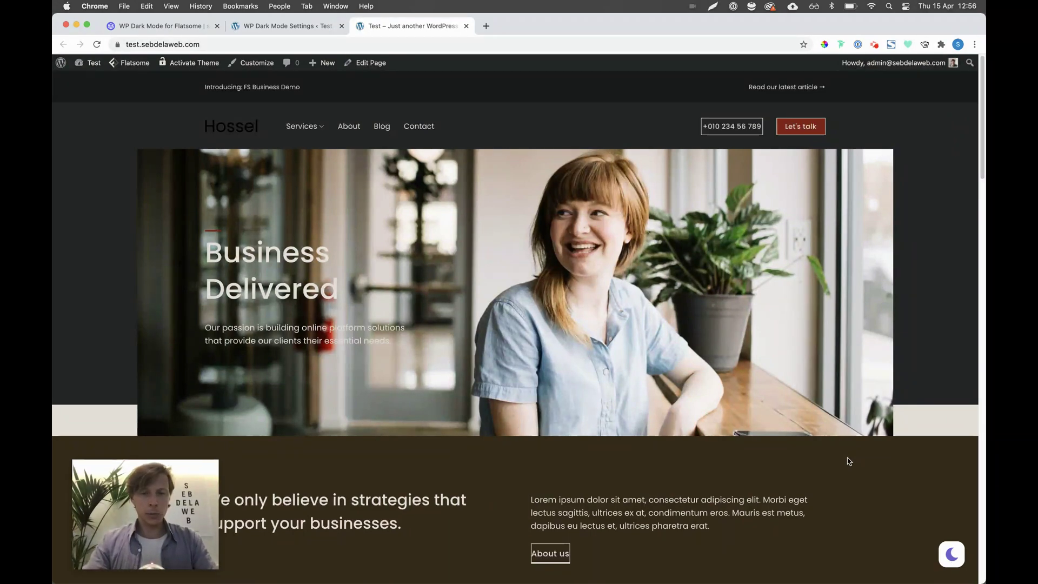
scroll(797, 349, "down", 9)
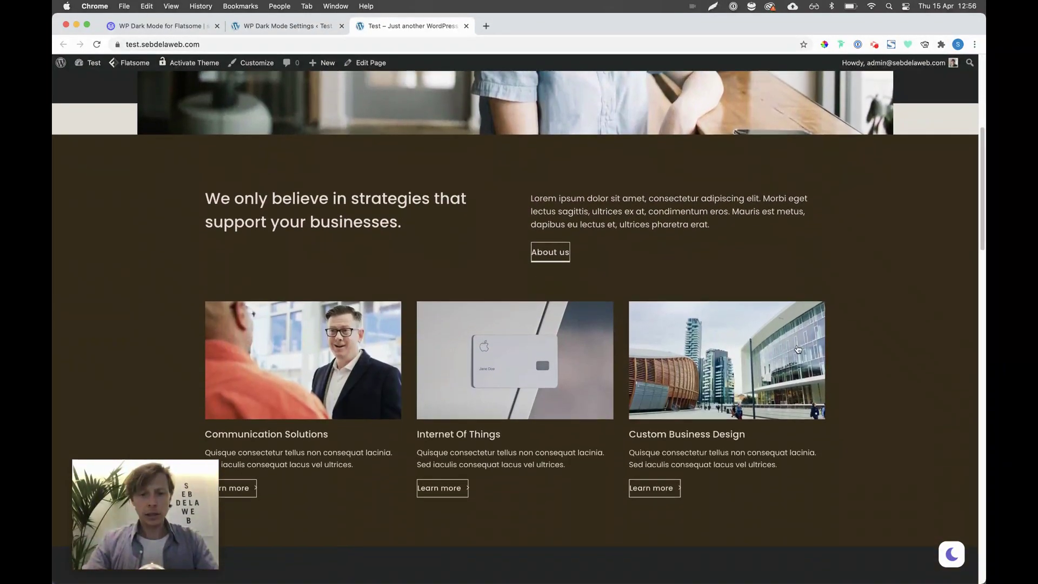
scroll(797, 348, "down", 13)
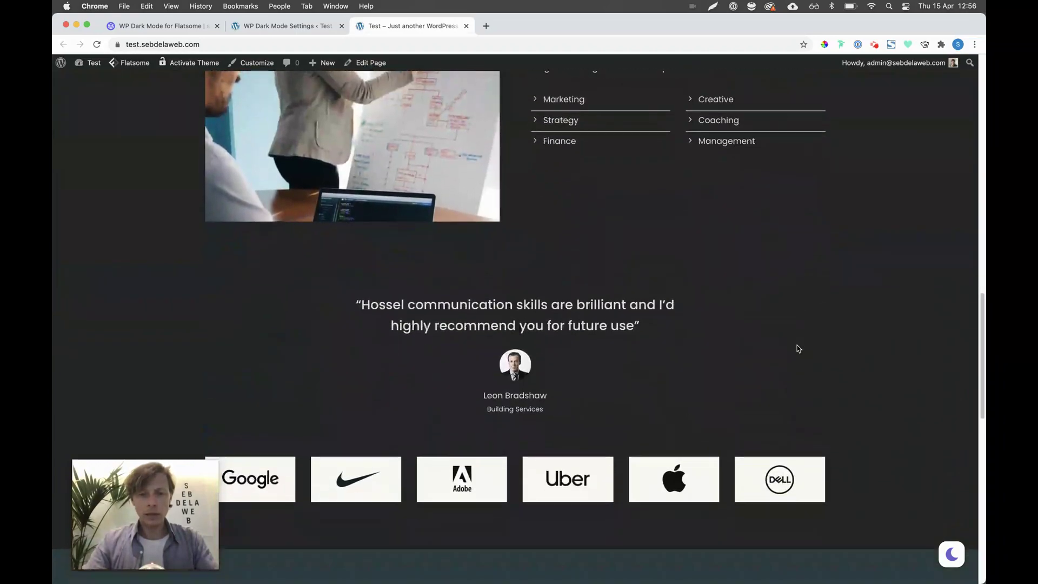
scroll(797, 349, "down", 8)
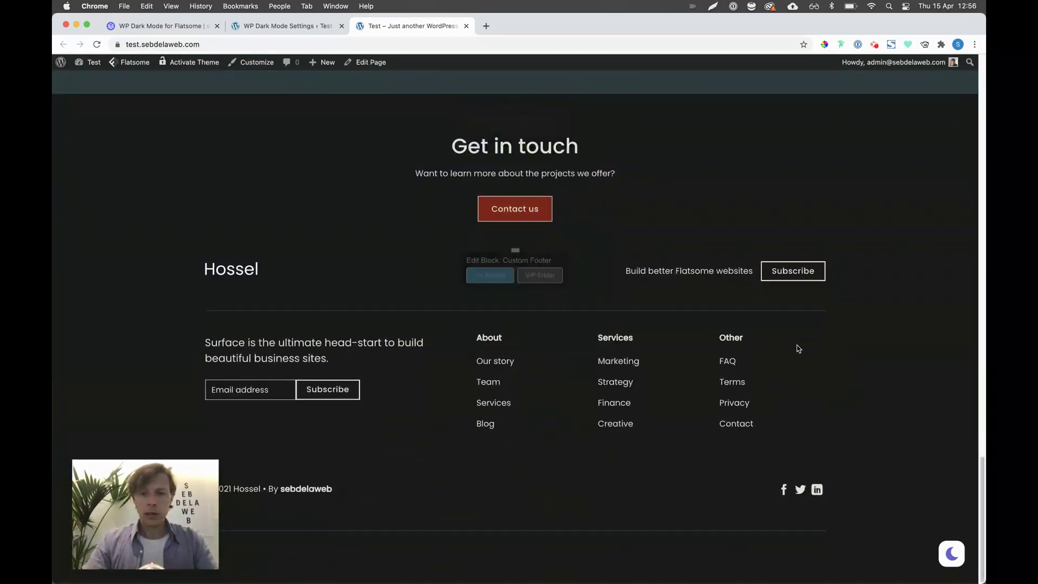
scroll(796, 349, "up", 20)
scroll(797, 348, "up", 7)
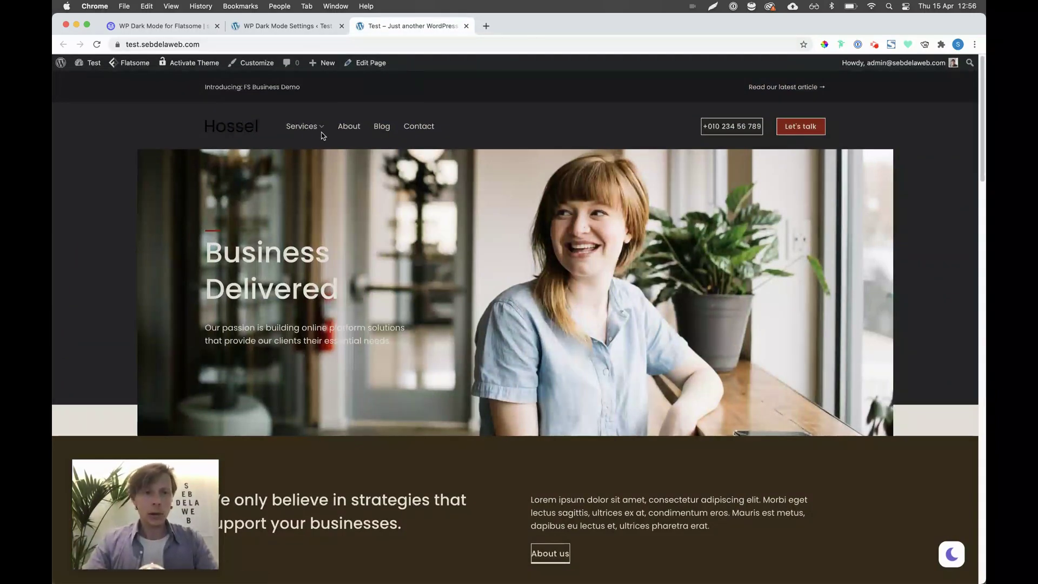
- Try to edit the Custom CSS in the WP Dark Mode settings and dismiss the Ultimate upgrade offer
left_click(292, 25)
left_click(216, 300)
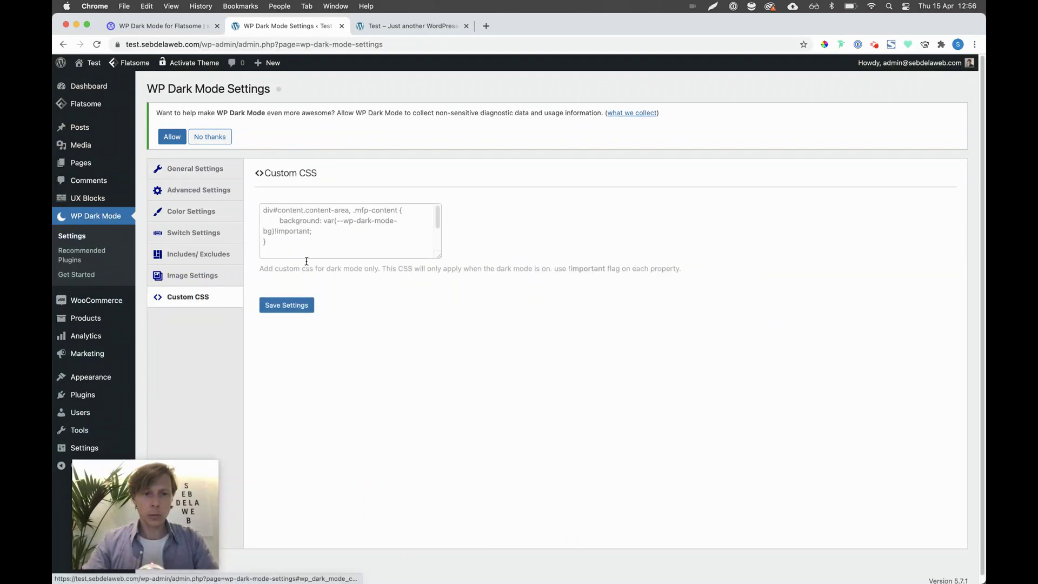
left_click(340, 221)
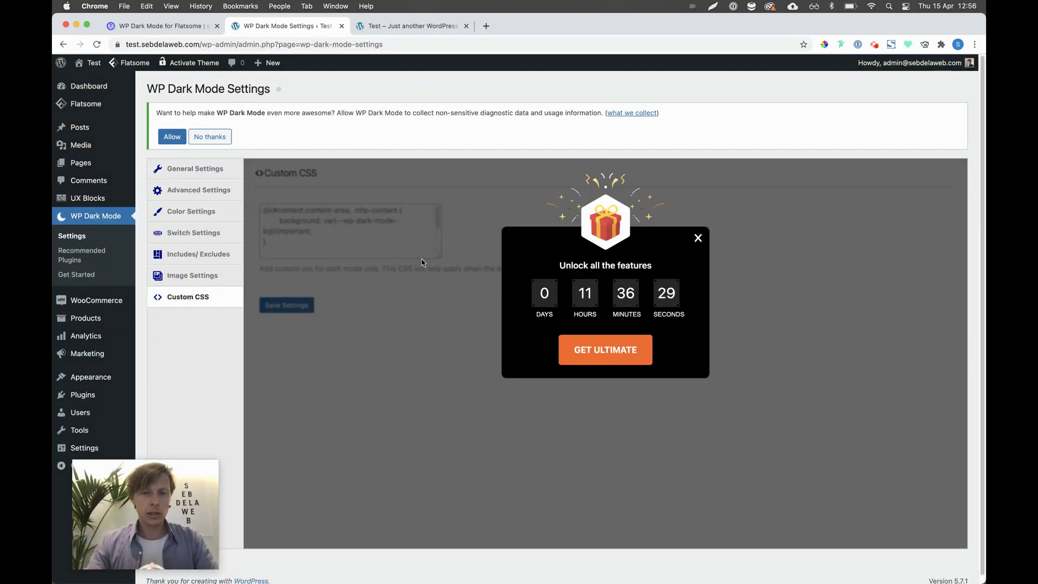
left_click(698, 239)
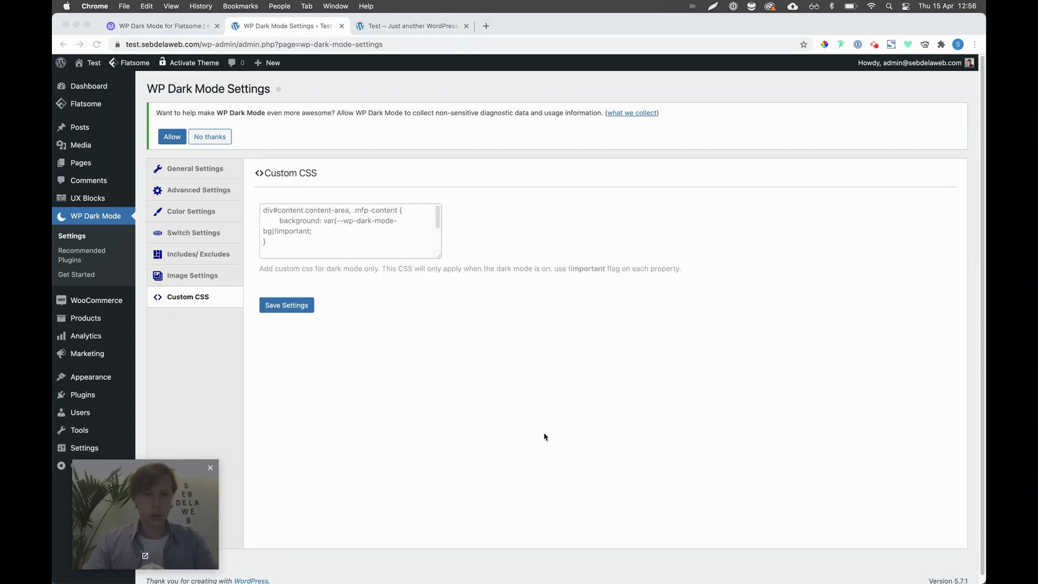
left_click_drag(113, 488, 867, 494)
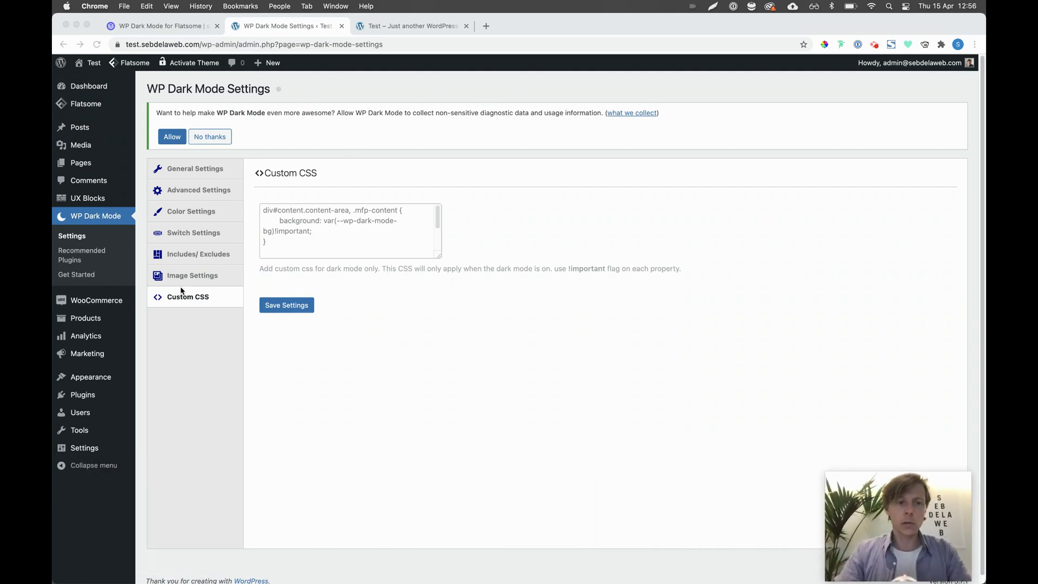
- Clear all the sample code from the Custom CSS editor in the WP Dark Mode settings
left_click(86, 397)
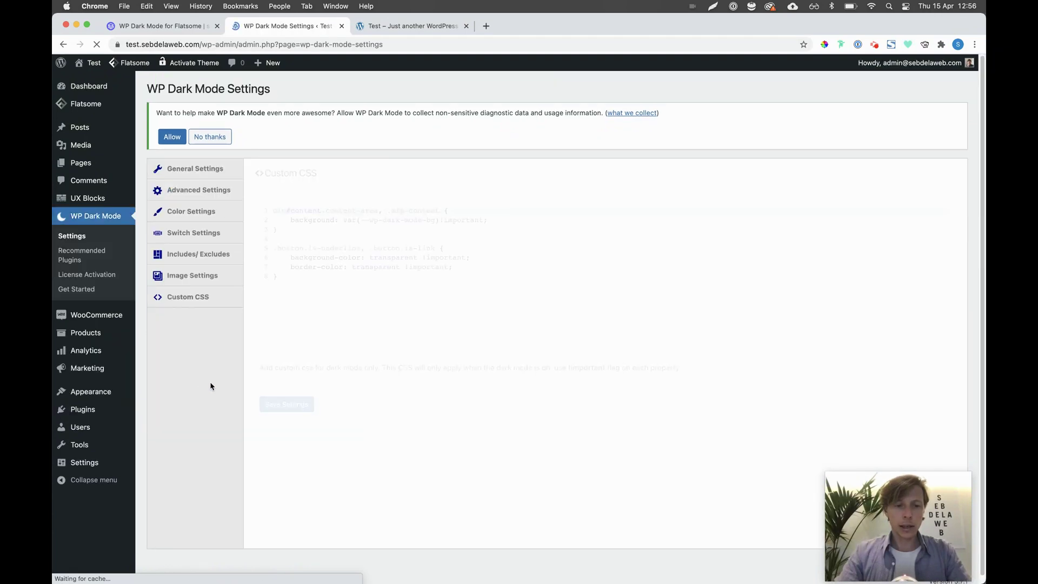
left_click(331, 246)
key("super+a")
key("BackSpace")
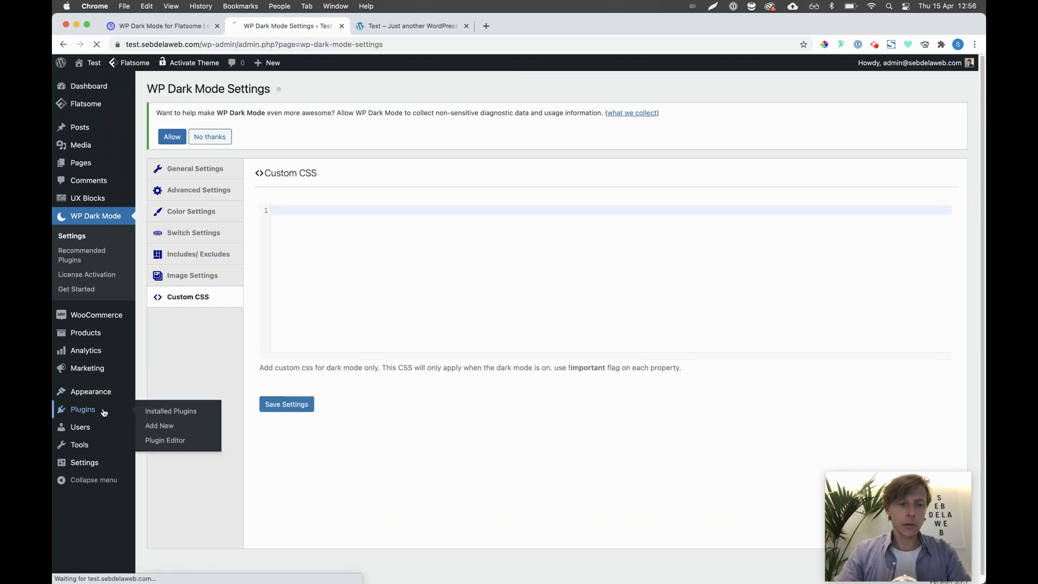
- Deactivate the WP Dark Mode plugin without giving feedback, and activate it again
left_click(162, 408)
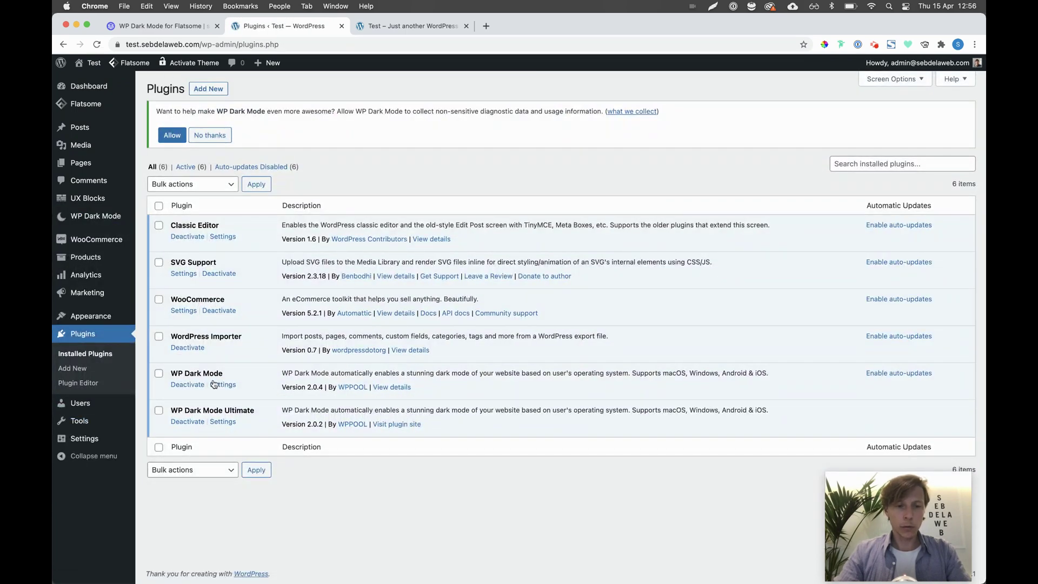
left_click(195, 385)
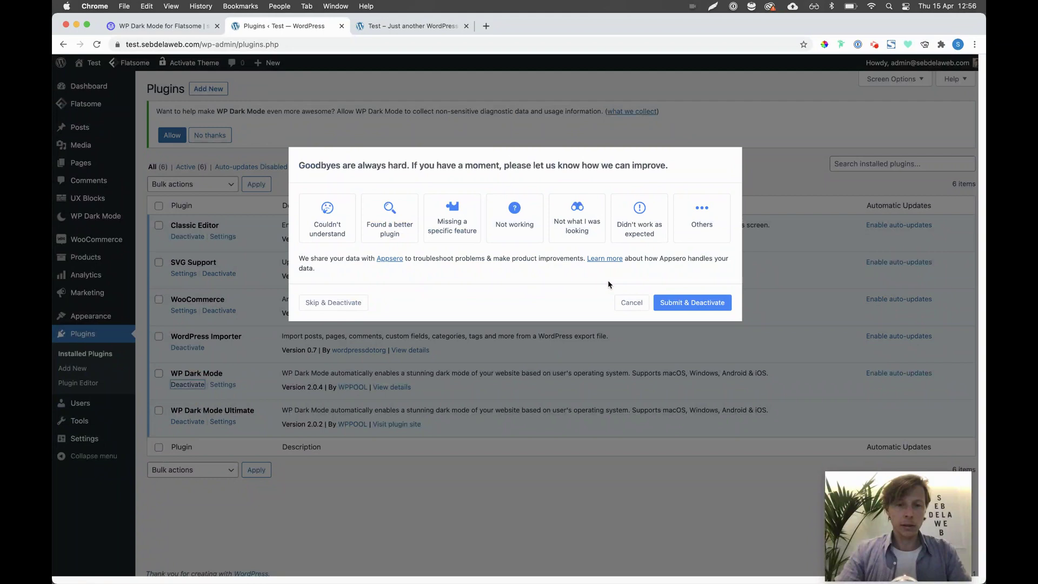
left_click(331, 302)
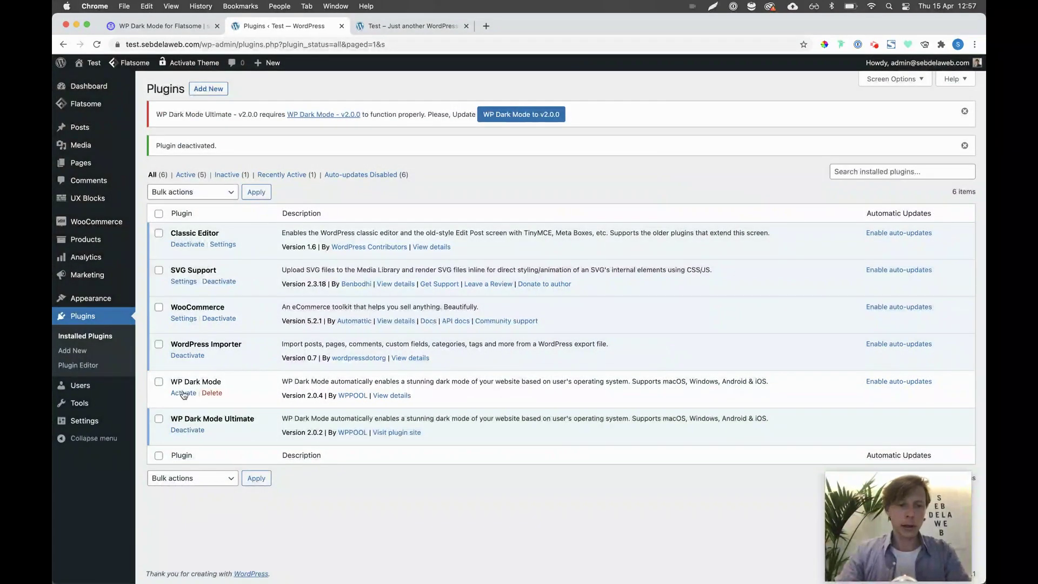
left_click(183, 393)
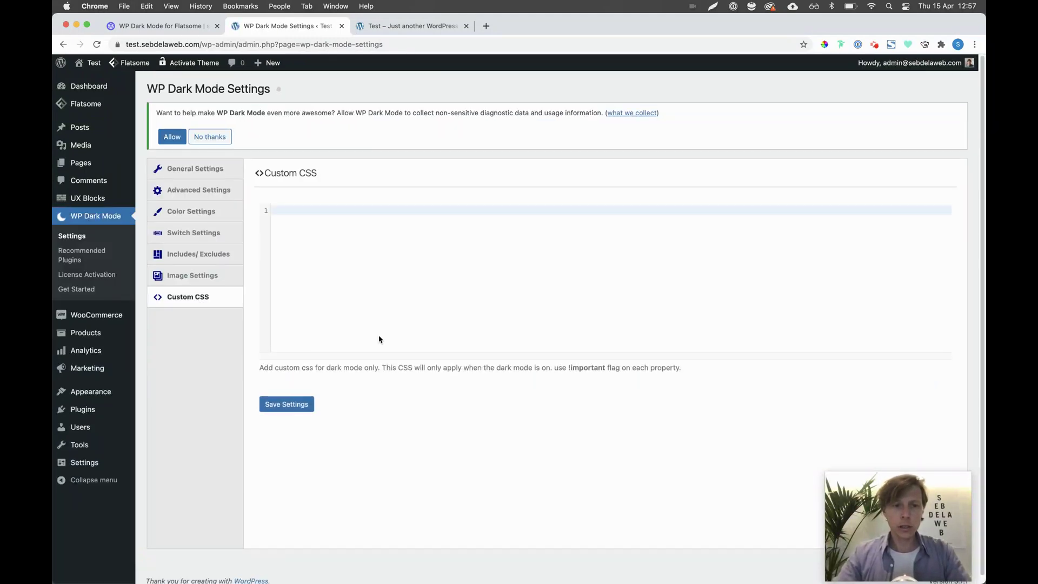
- Decline the diagnostic data collection and review the General, Advanced and Color Settings of WP Dark Mode
left_click(218, 173)
left_click(210, 136)
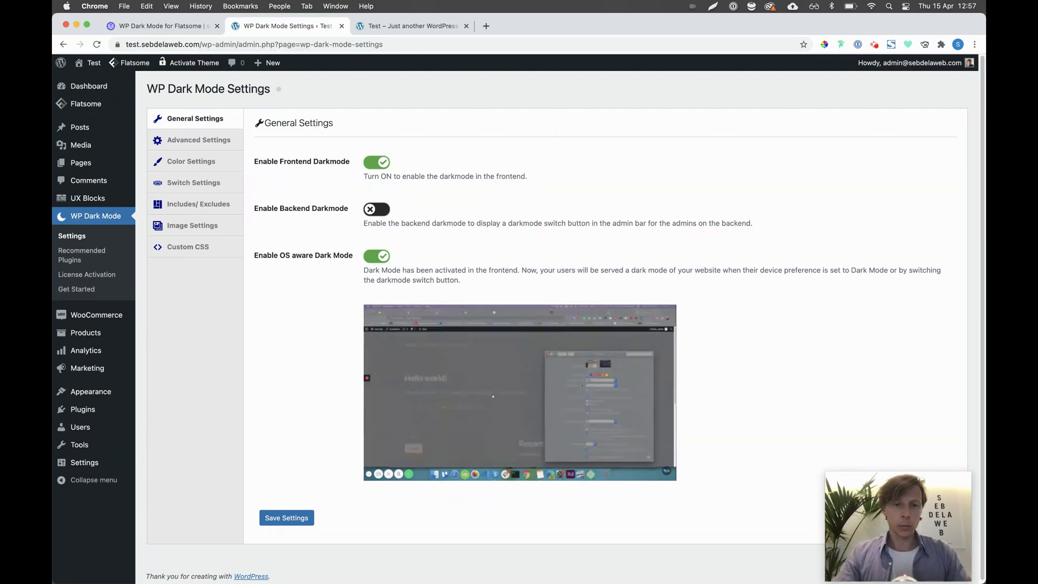
left_click(194, 140)
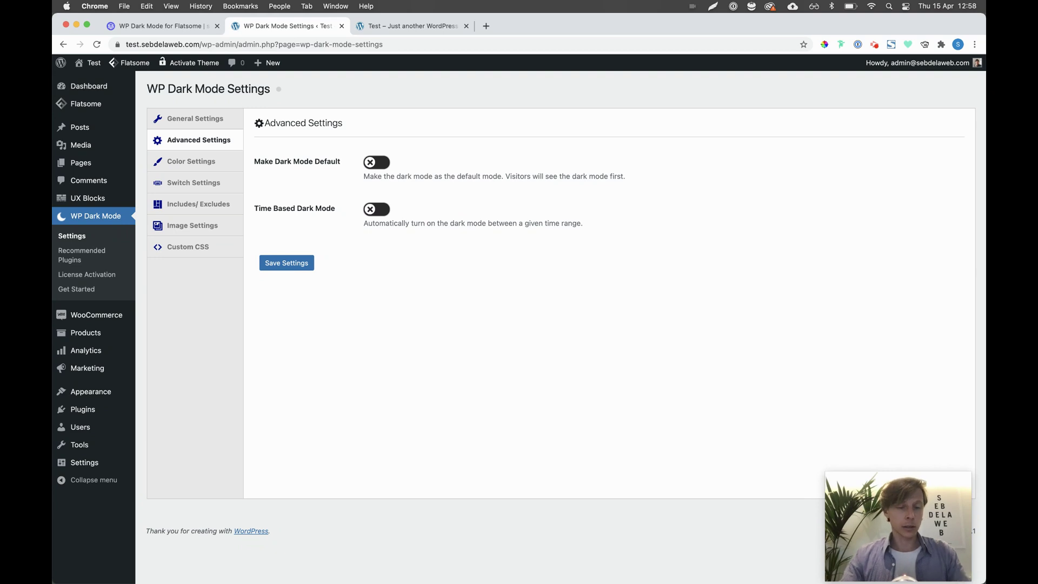
left_click(209, 162)
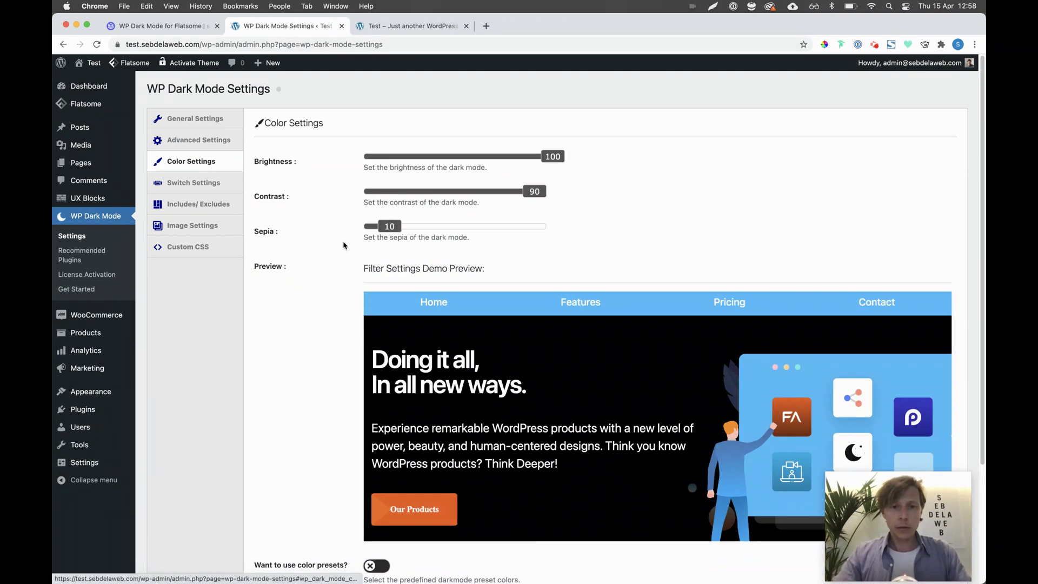
scroll(400, 278, "down", 2)
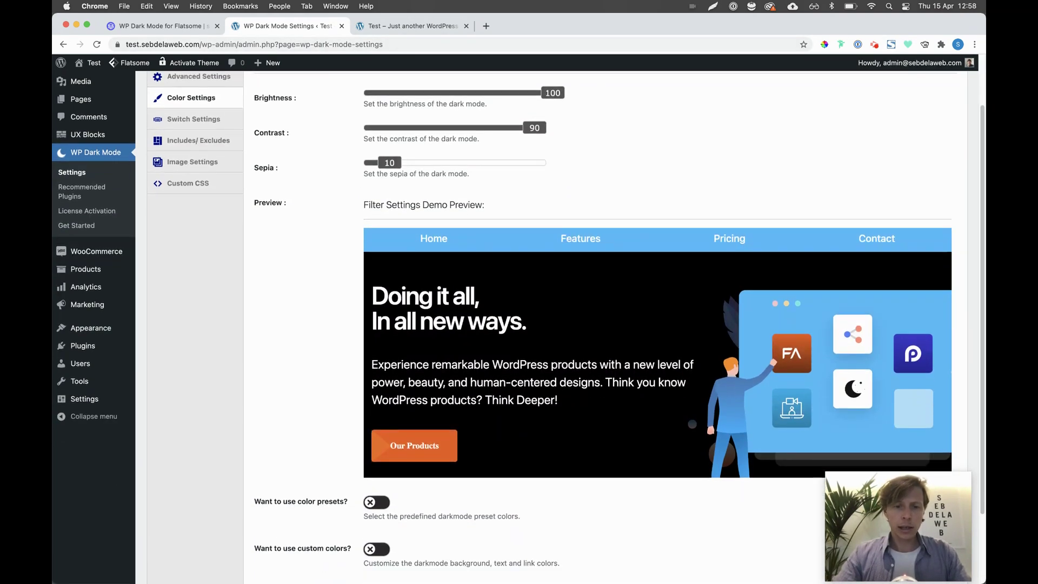
- Review the front page in dark mode, reload it and switch it back to light mode
left_click(406, 26)
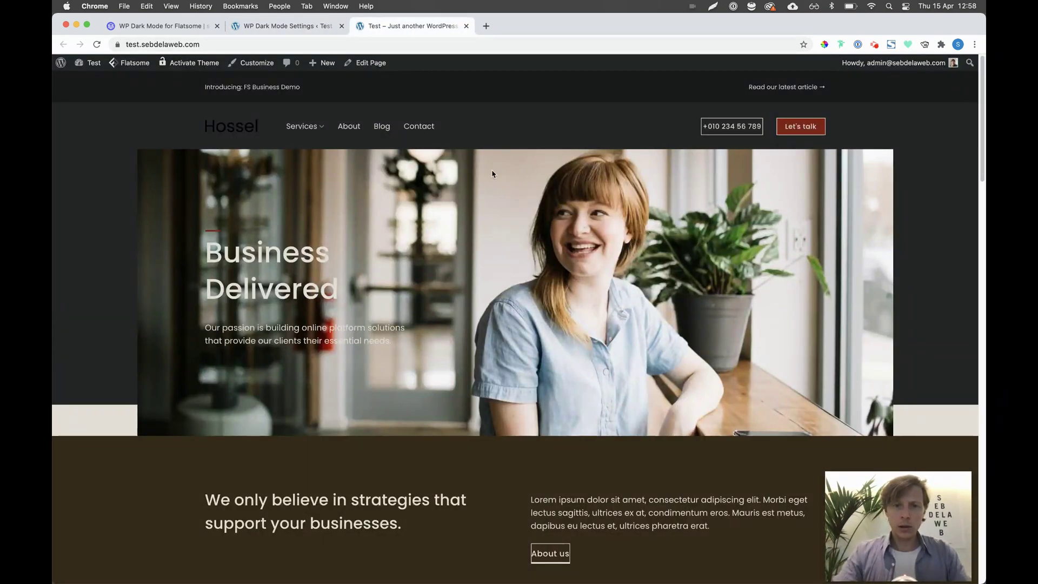
scroll(491, 169, "down", 8)
scroll(490, 169, "up", 4)
scroll(491, 169, "up", 4)
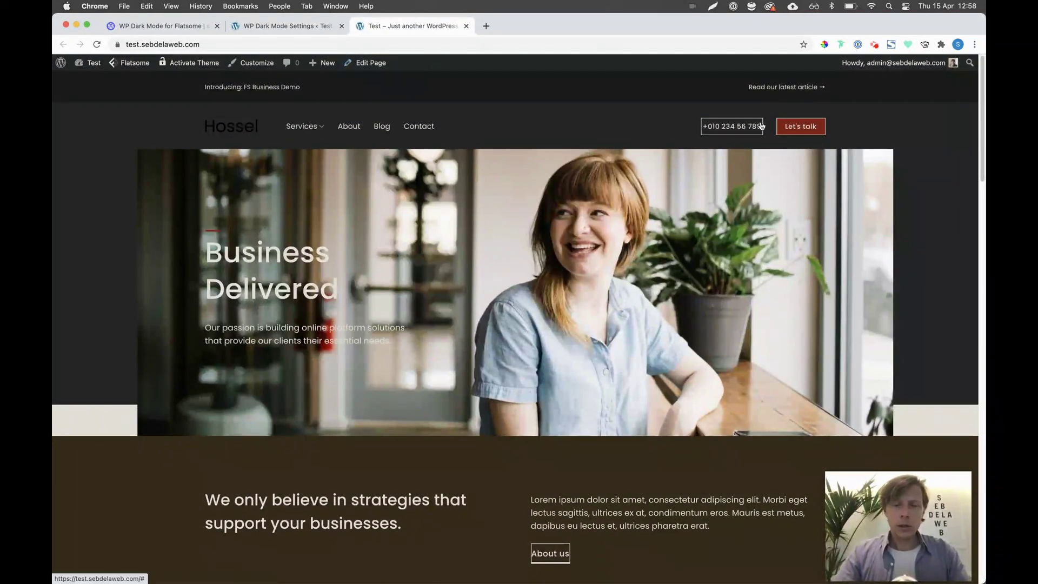
key("super+r")
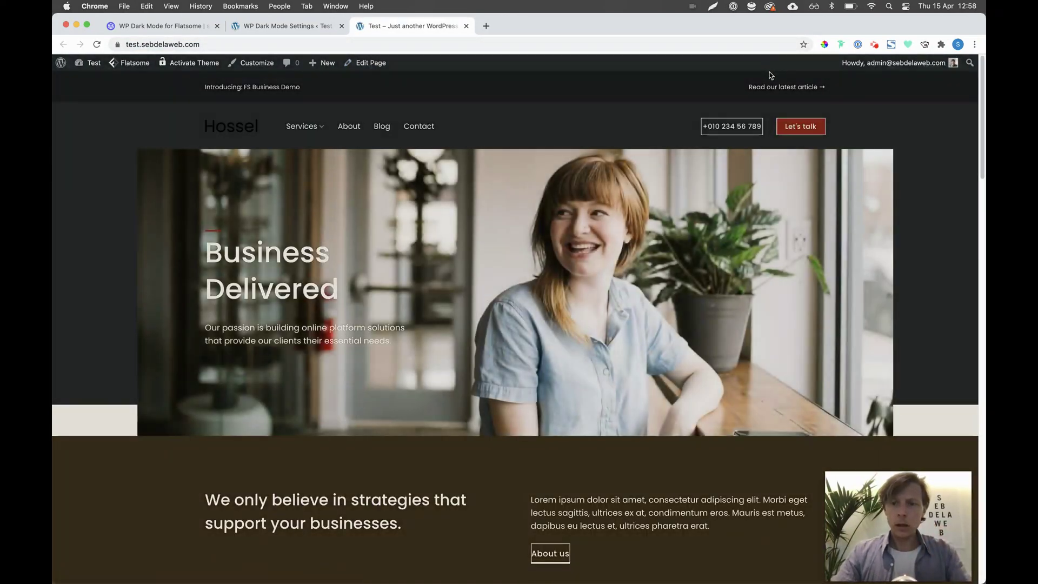
left_click_drag(865, 488, 645, 403)
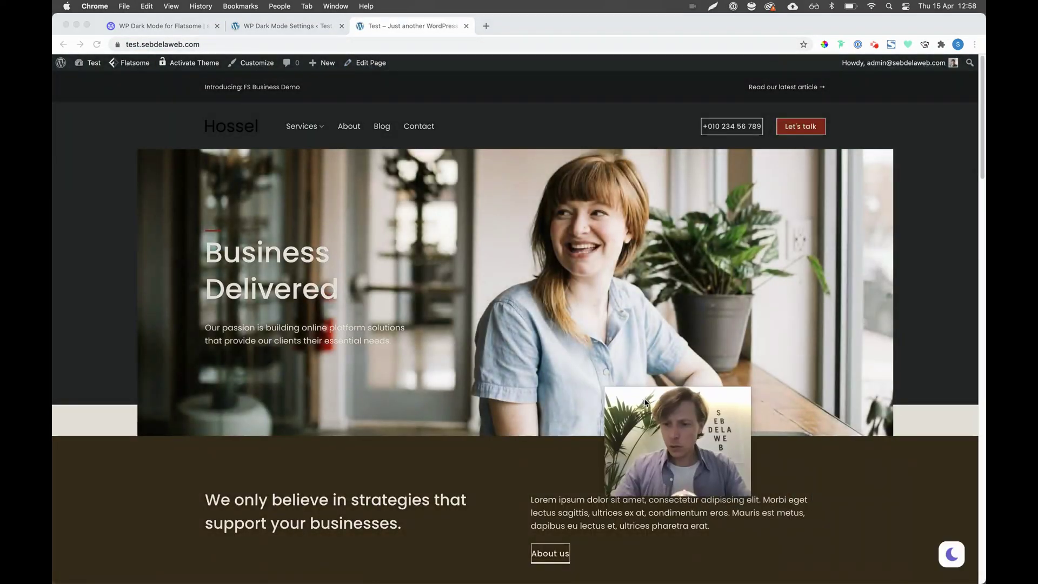
left_click(951, 554)
left_click_drag(720, 447, 930, 534)
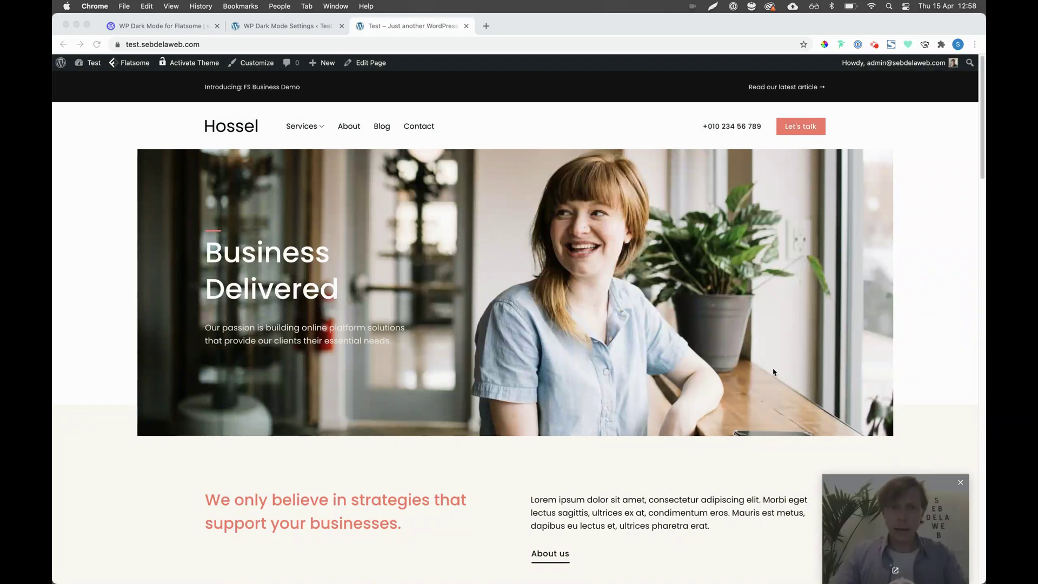
- Pick the black background of the front page's announcement bar with the color picker and copy its hex code 141414
left_click(824, 45)
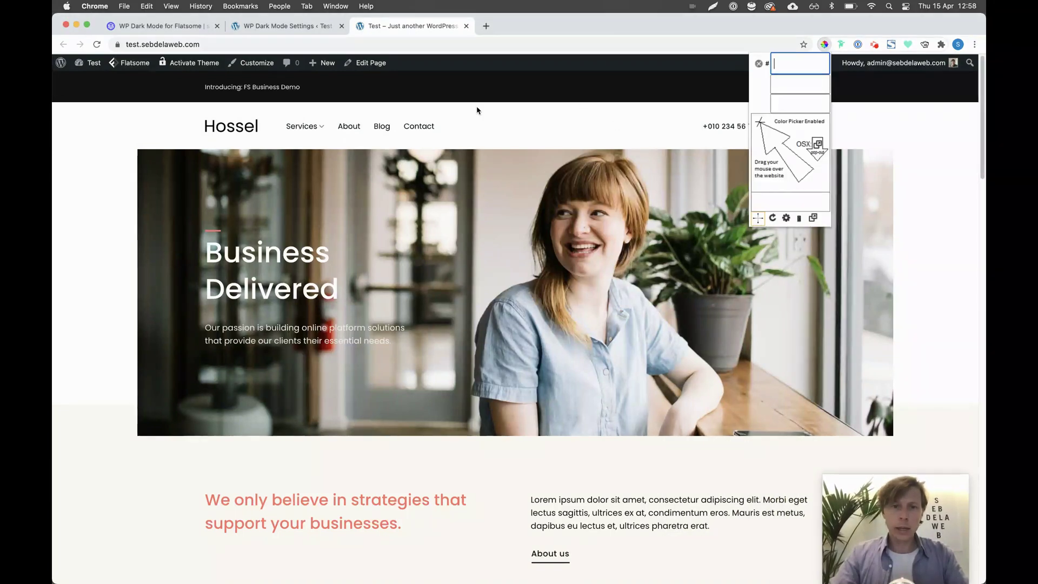
left_click(449, 86)
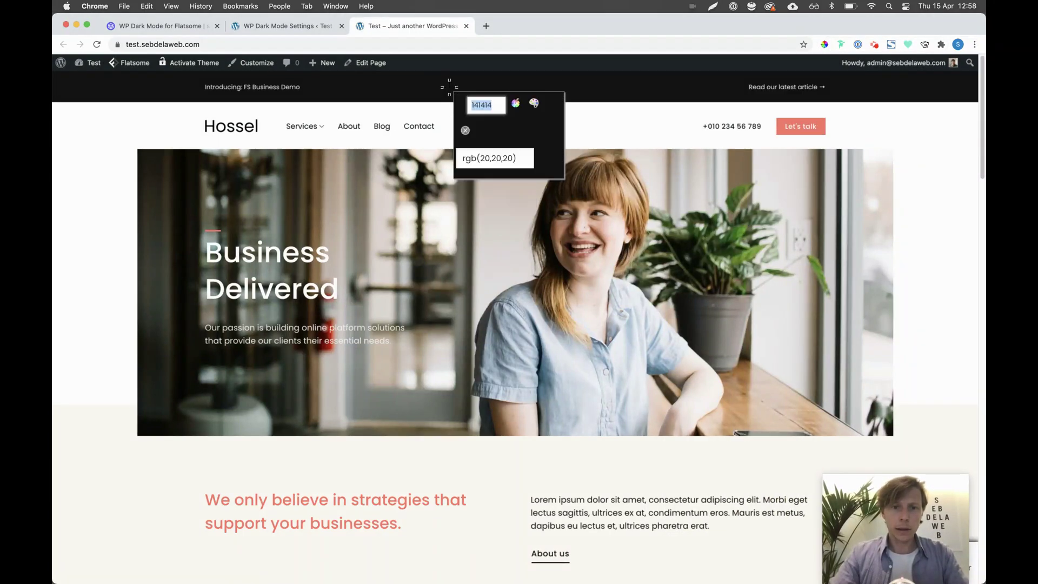
double_click(490, 103)
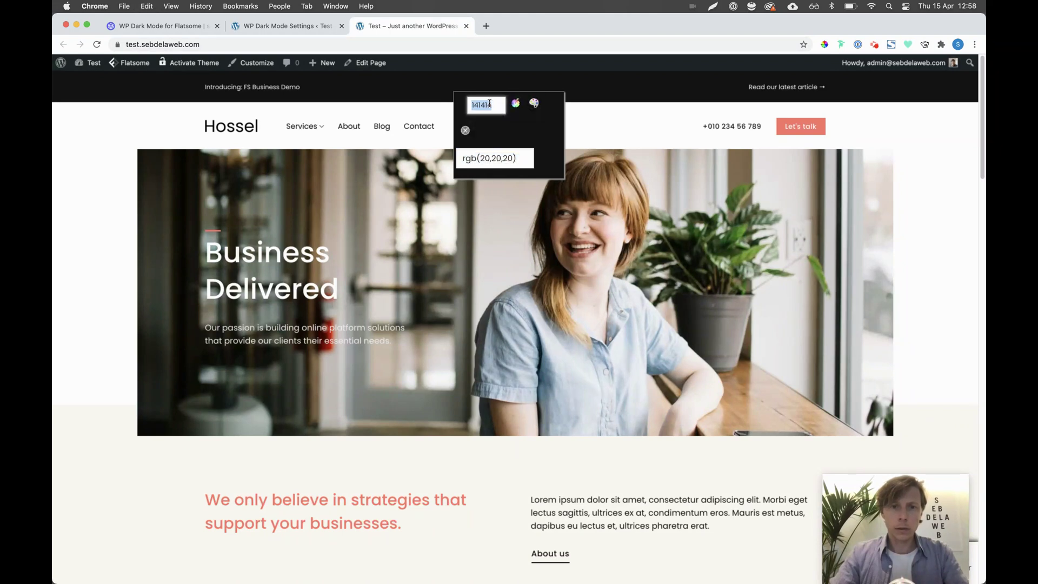
key("super+c")
- Enable custom colors in the Color Settings of WP Dark Mode, with color presets turned off
left_click(311, 28)
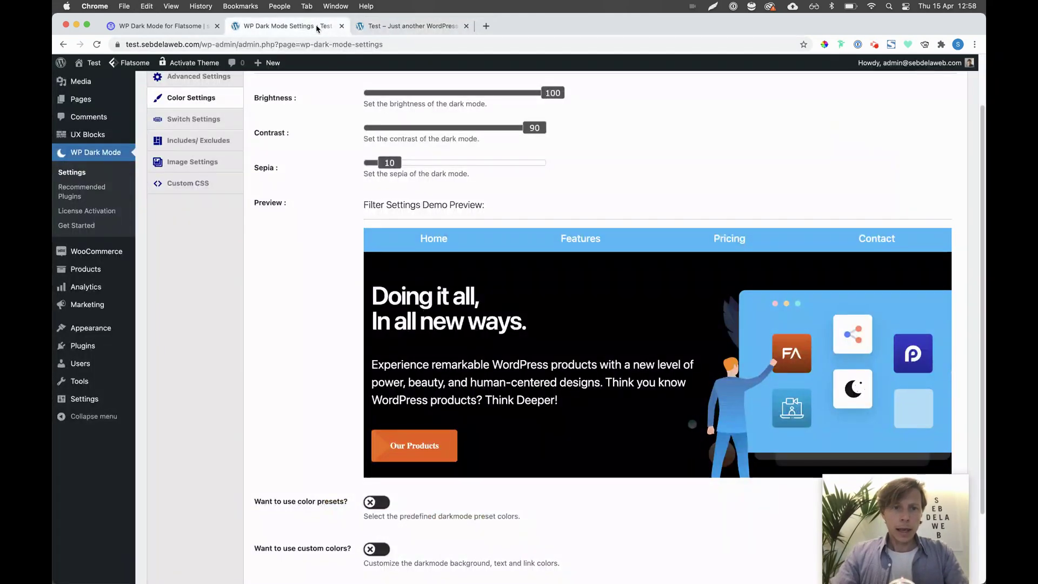
scroll(387, 149, "up", 2)
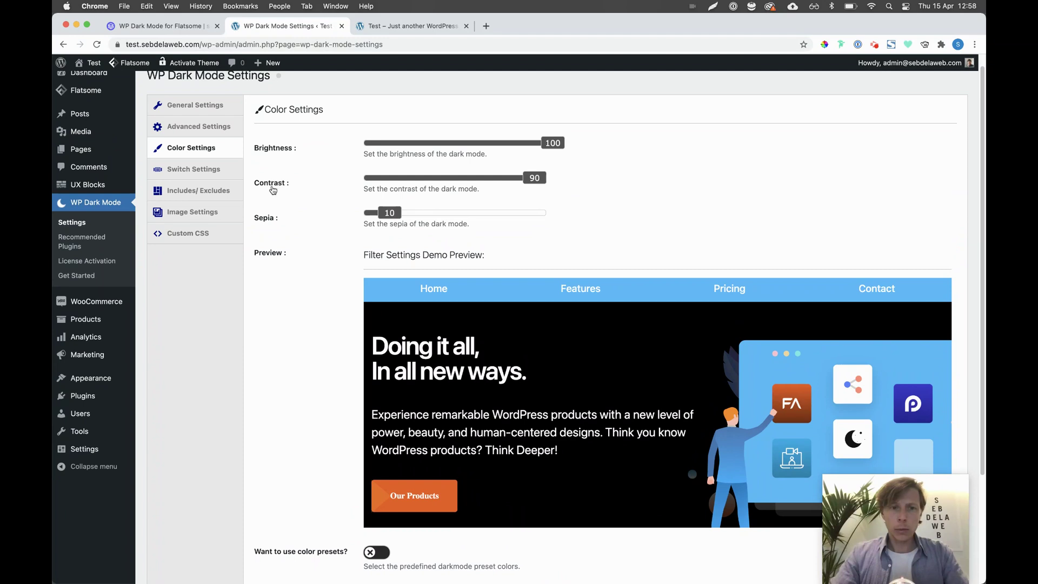
scroll(273, 225, "down", 5)
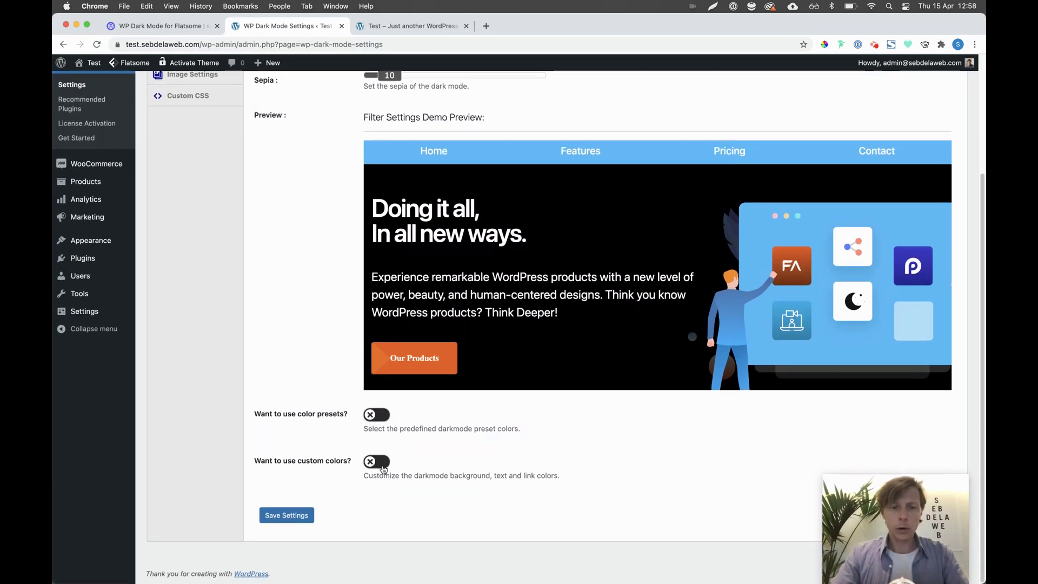
left_click(376, 415)
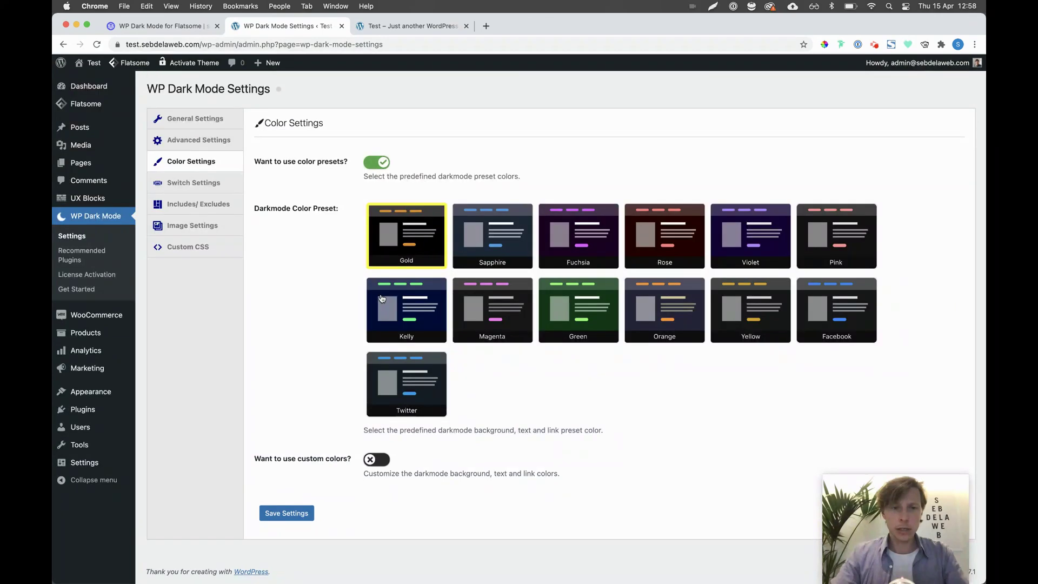
left_click(378, 460)
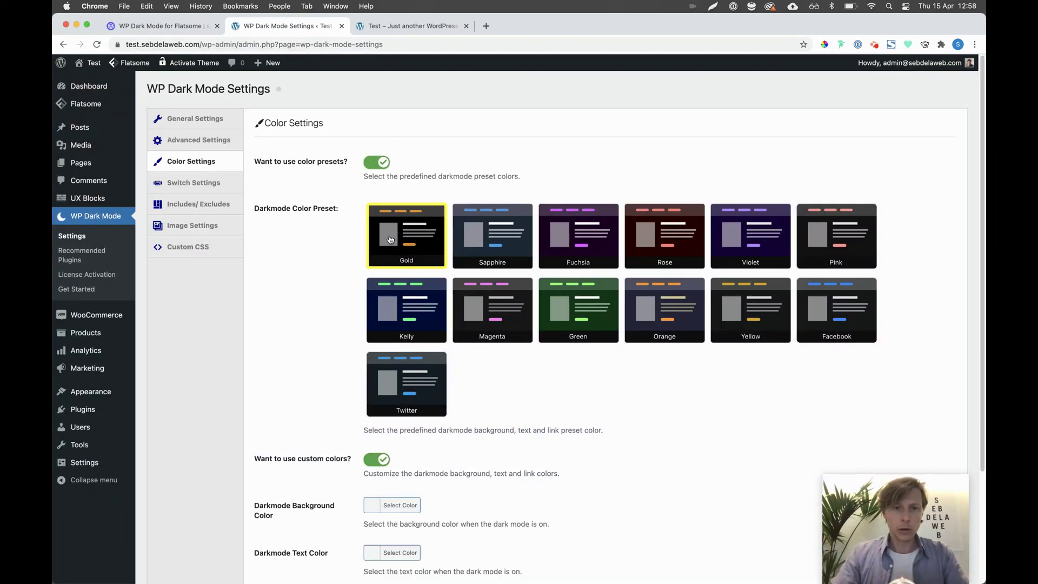
left_click(378, 163)
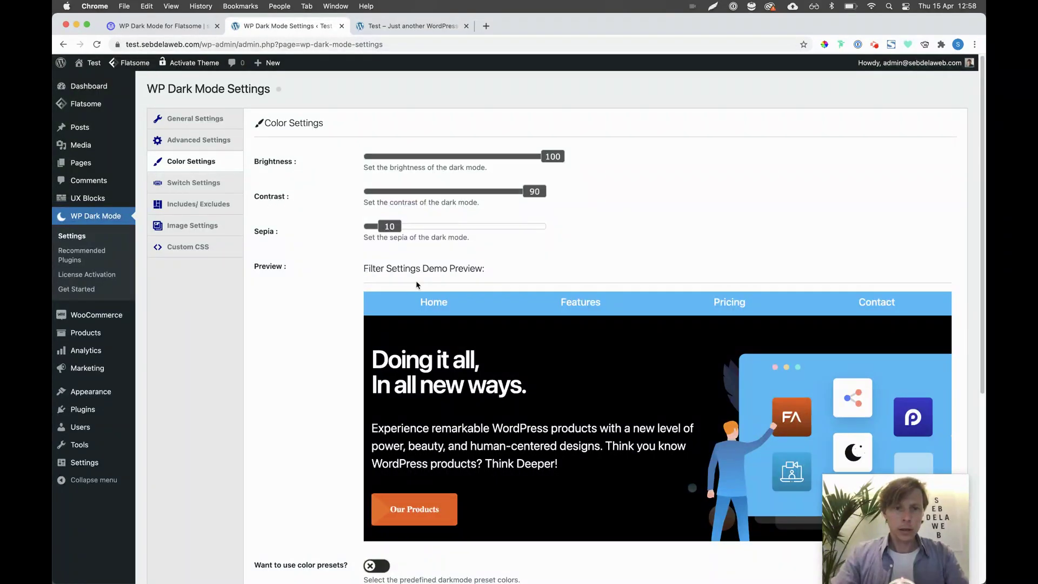
scroll(417, 287, "down", 5)
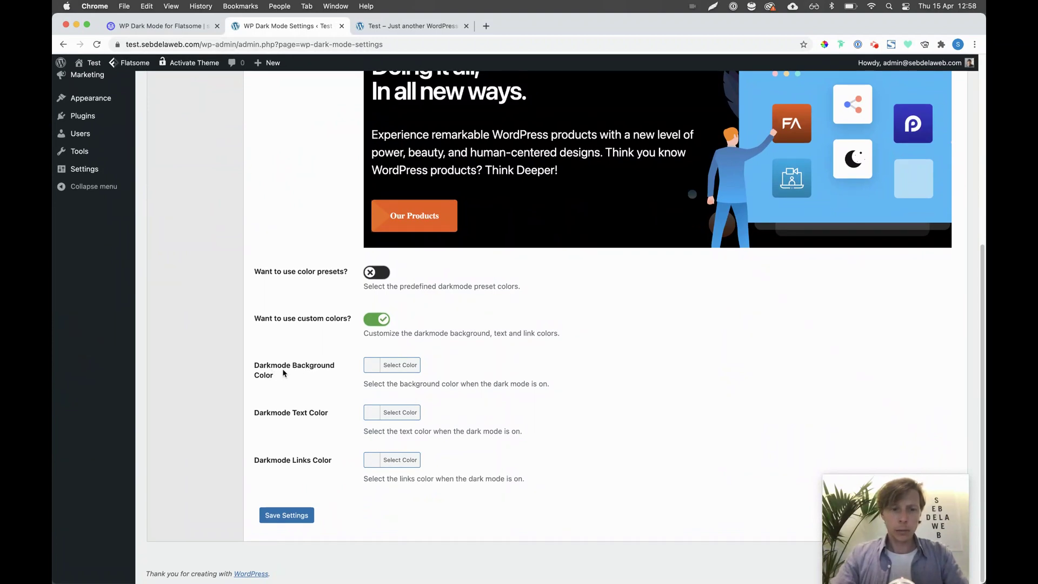
- Set the Darkmode Background Color to the copied hex code 141414
left_click(401, 366)
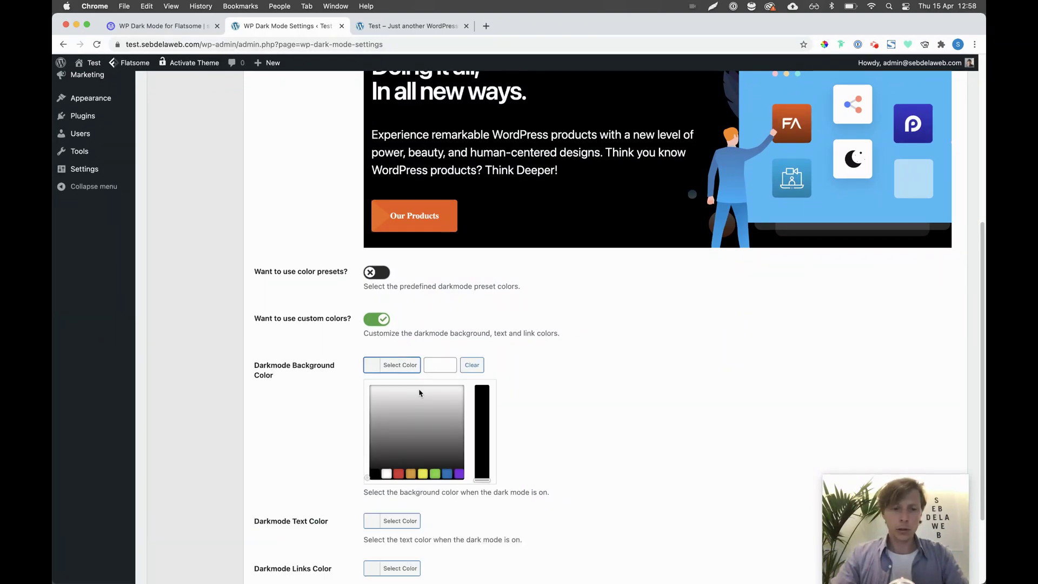
left_click(437, 362)
key("super+v")
left_click(555, 348)
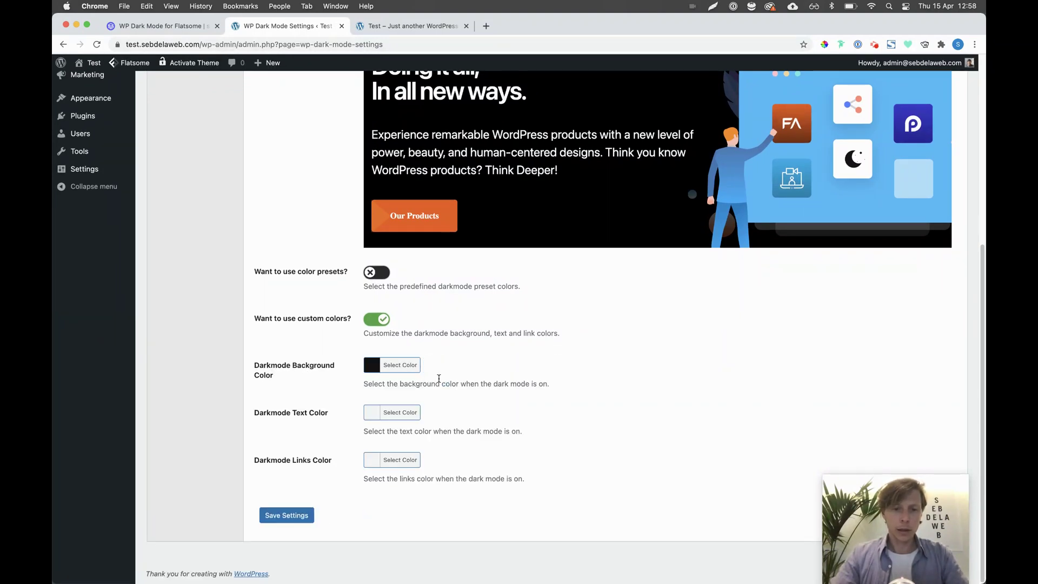
- Set the Darkmode Text Color and Darkmode Links Color to white and save the settings
left_click(395, 413)
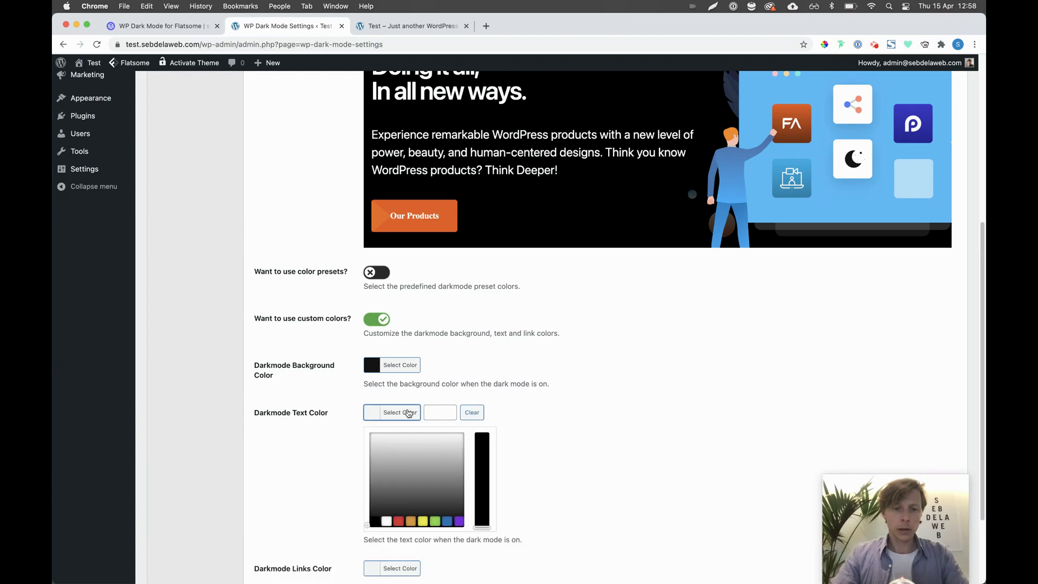
scroll(402, 433, "down", 3)
left_click(408, 504)
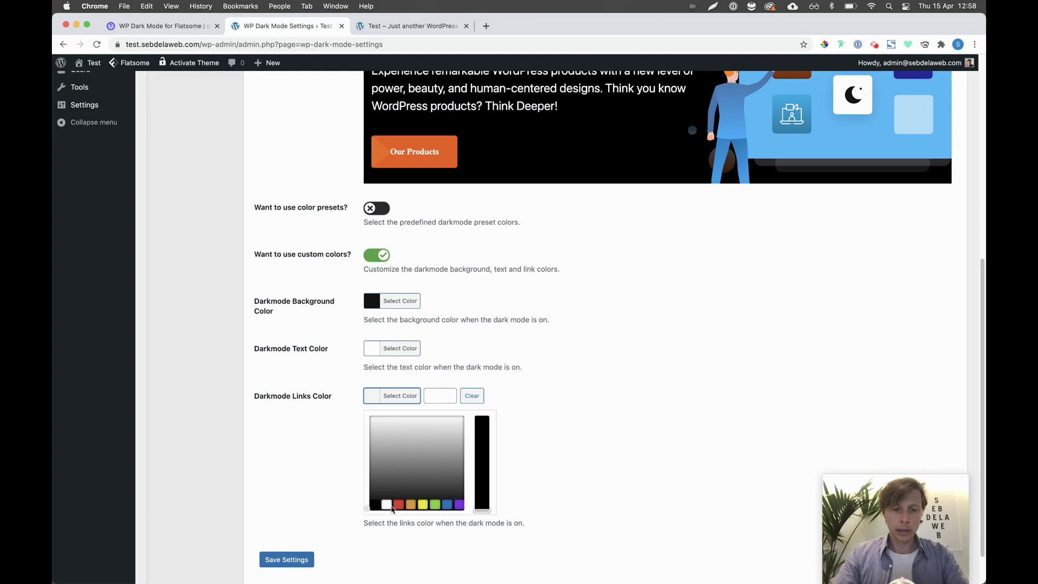
left_click(387, 506)
left_click(289, 558)
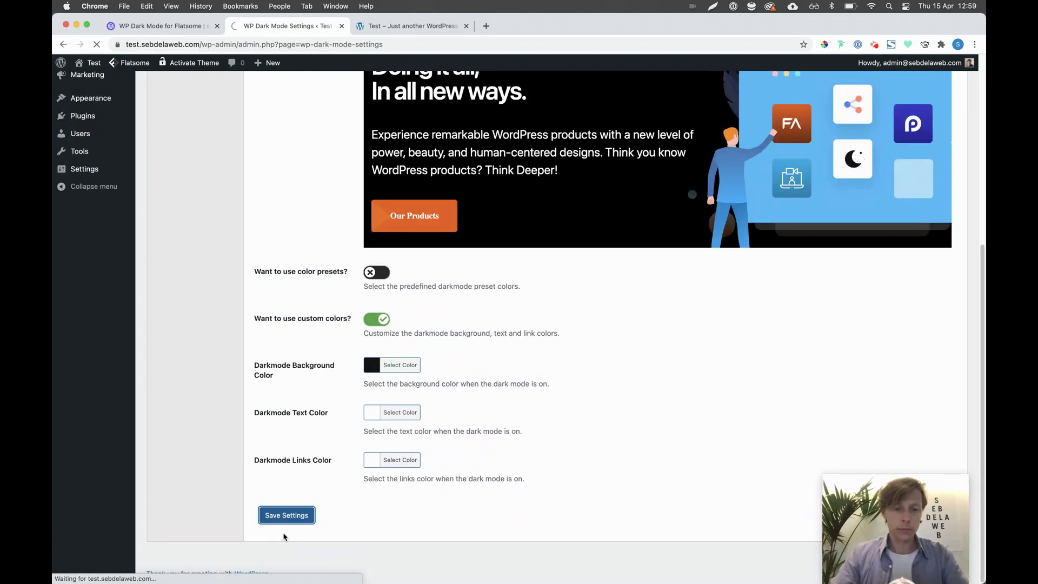
- Reload the front page, examine its sections in dark mode and switch it back to light mode
left_click(376, 24)
key("super+r")
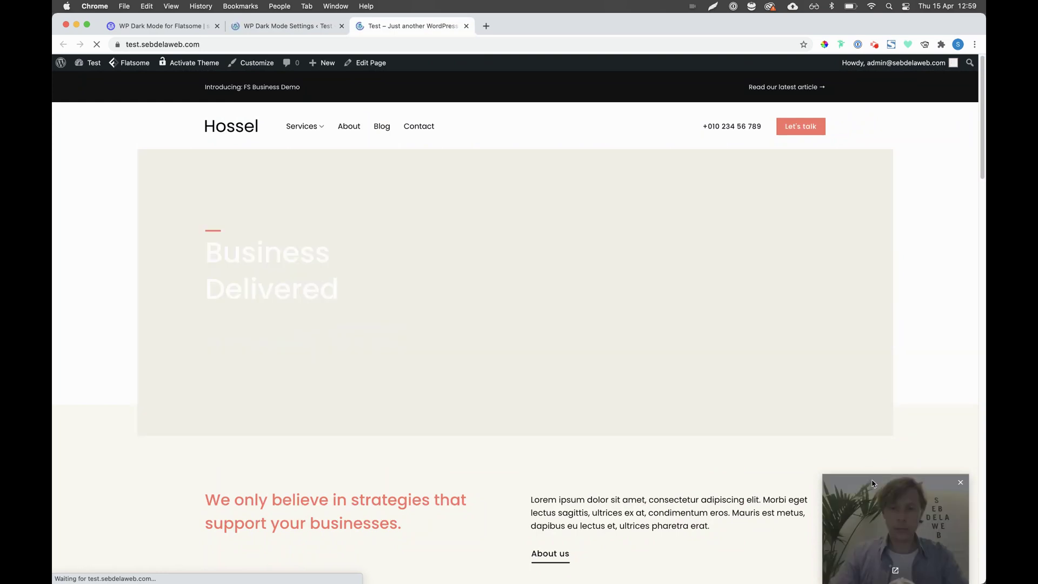
left_click_drag(872, 483, 120, 482)
left_click(952, 553)
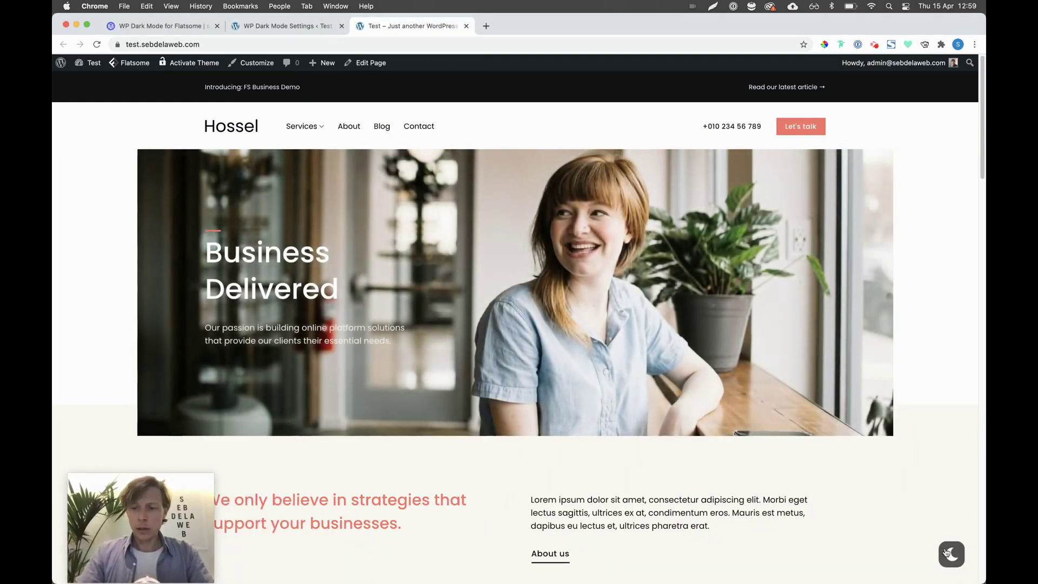
scroll(910, 433, "down", 2)
scroll(940, 481, "down", 5)
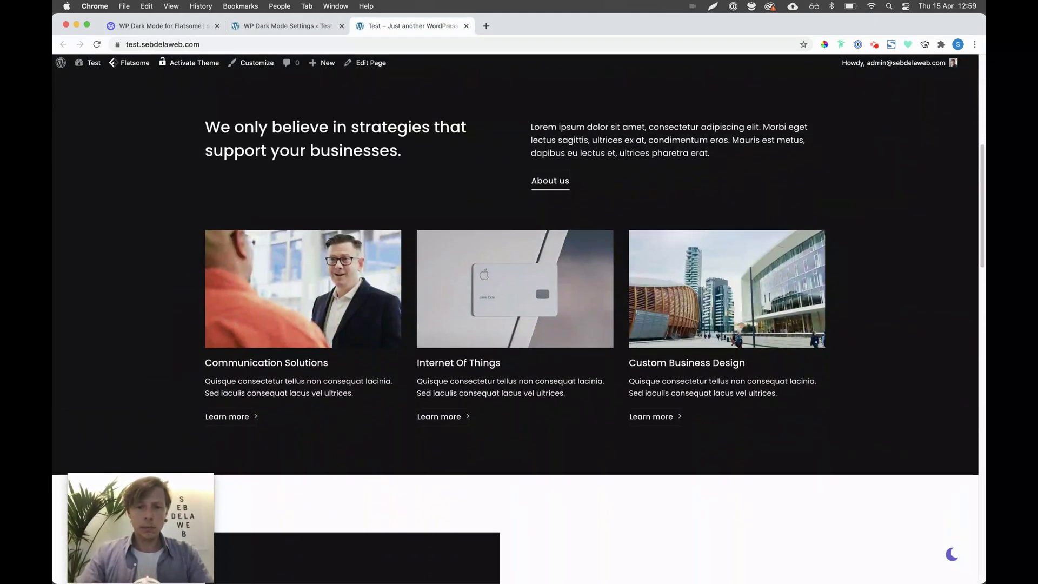
scroll(939, 481, "up", 7)
scroll(591, 346, "down", 8)
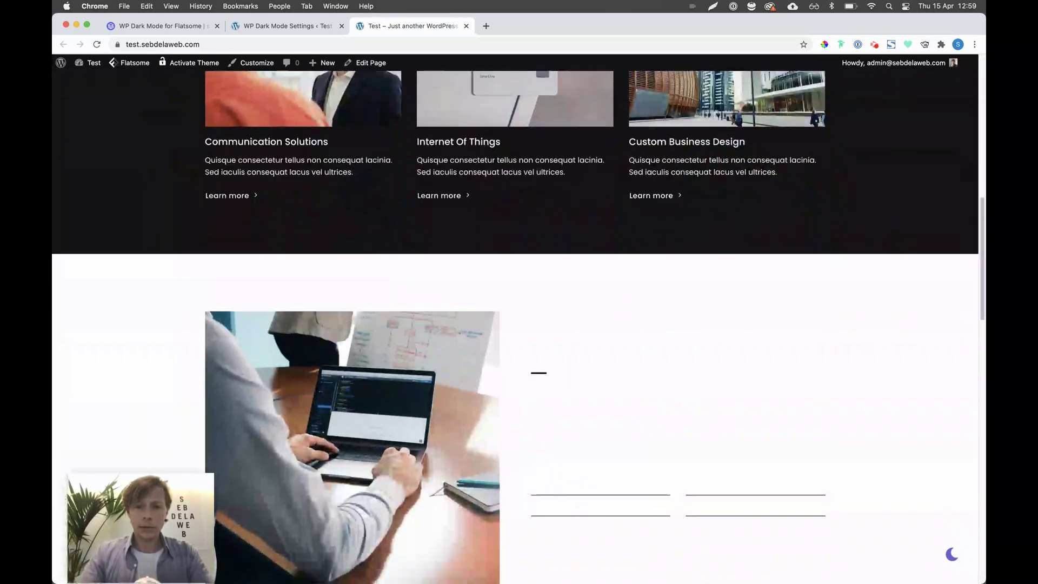
scroll(569, 354, "down", 5)
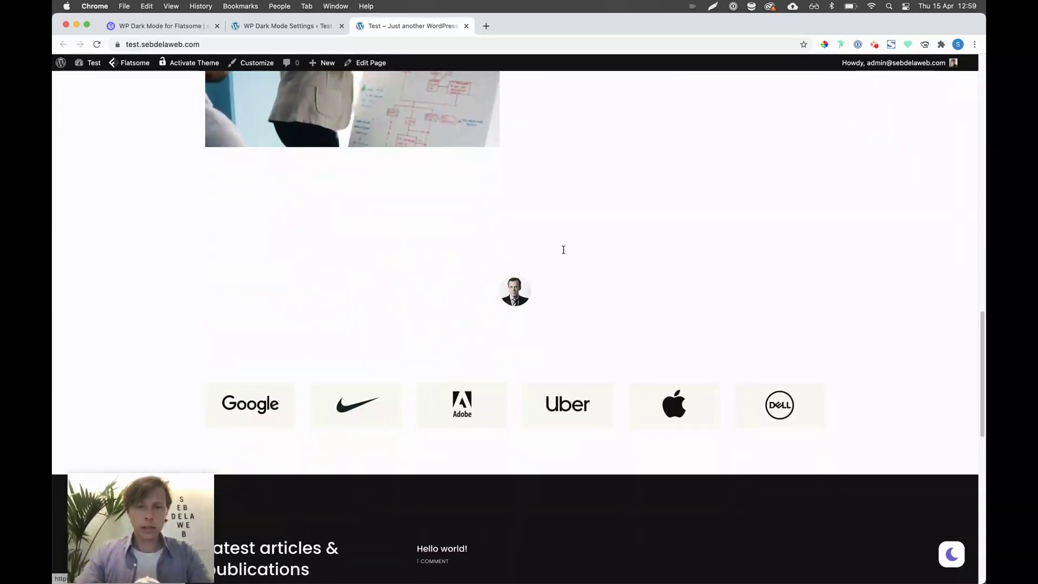
scroll(562, 248, "up", 6)
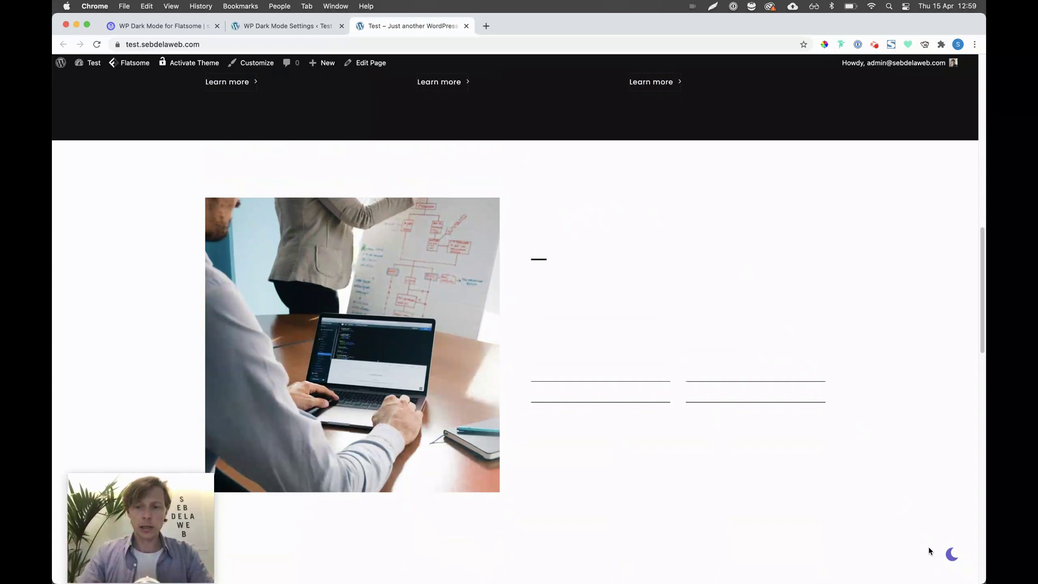
left_click(951, 554)
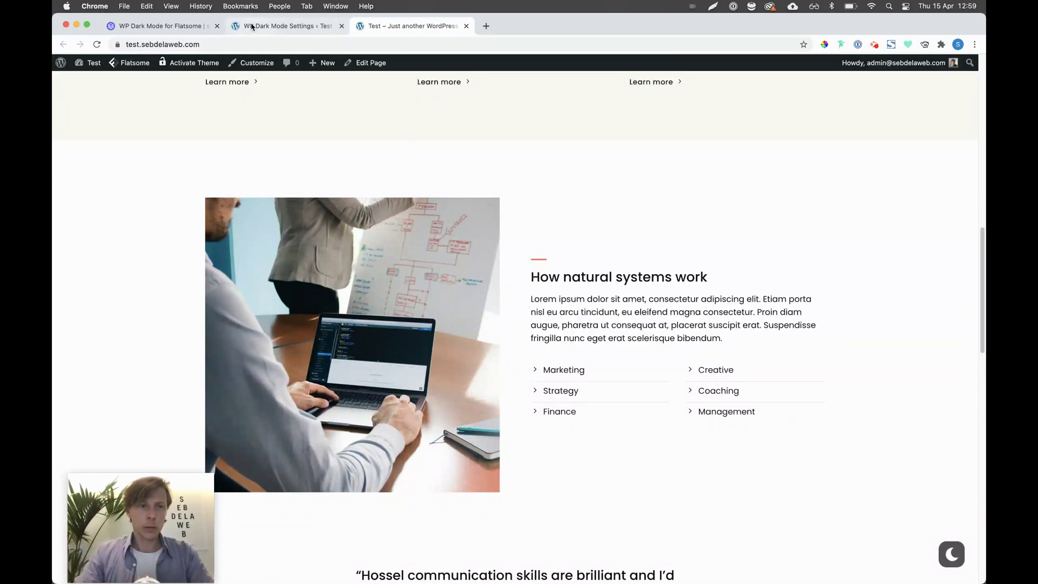
- Look up the Section content fix on the WP Dark Mode for Flatsome page and inspect the front page's sections again
left_click(183, 26)
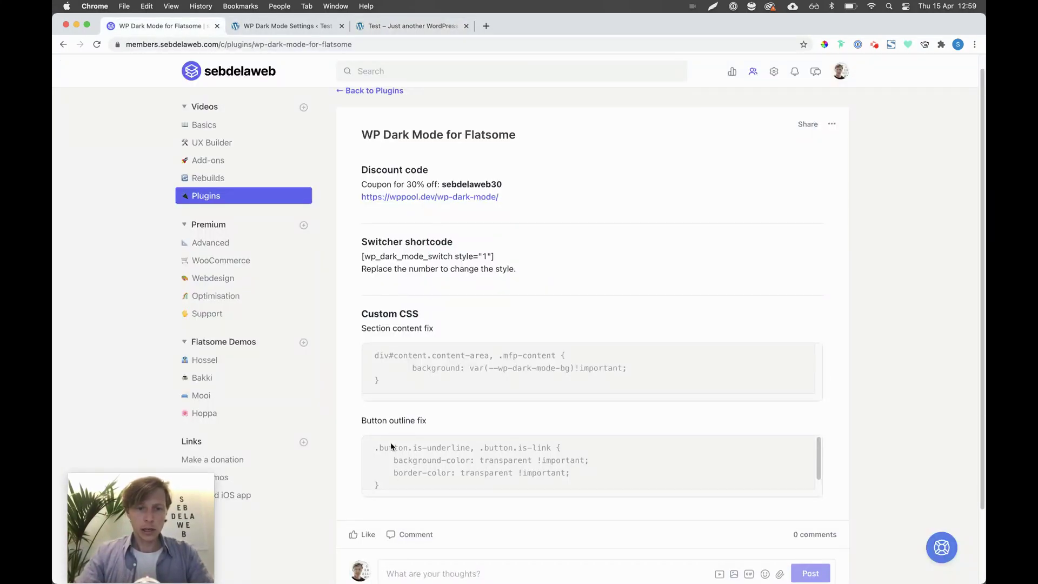
left_click_drag(363, 331, 426, 338)
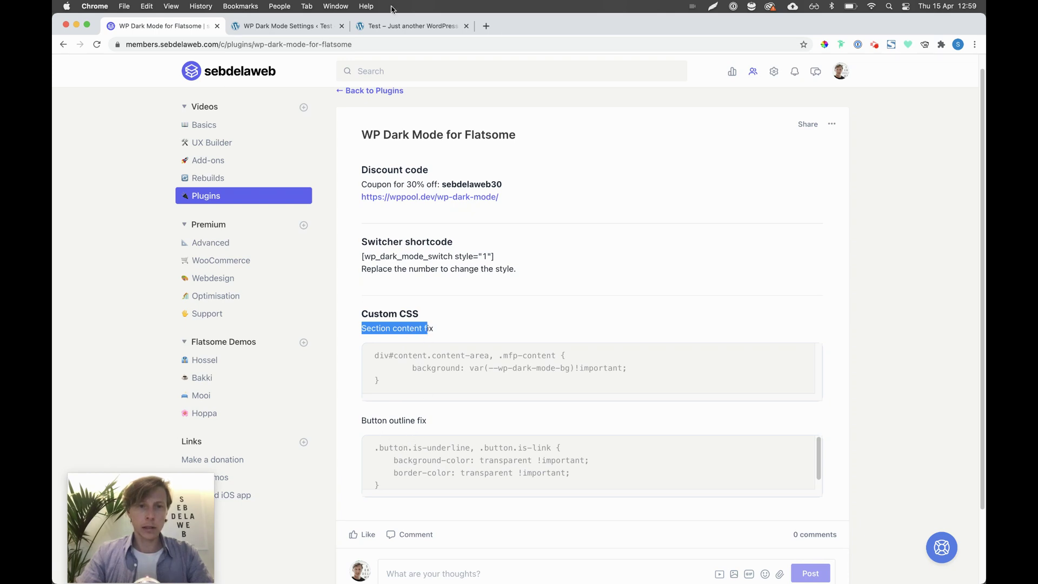
left_click(393, 26)
scroll(511, 265, "down", 1)
scroll(510, 265, "up", 5)
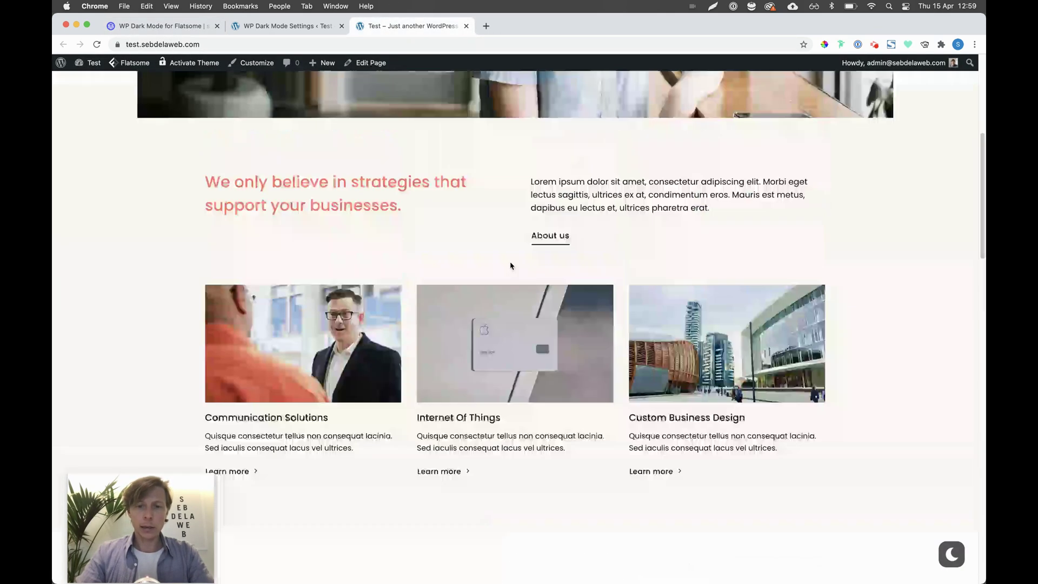
scroll(511, 266, "up", 2)
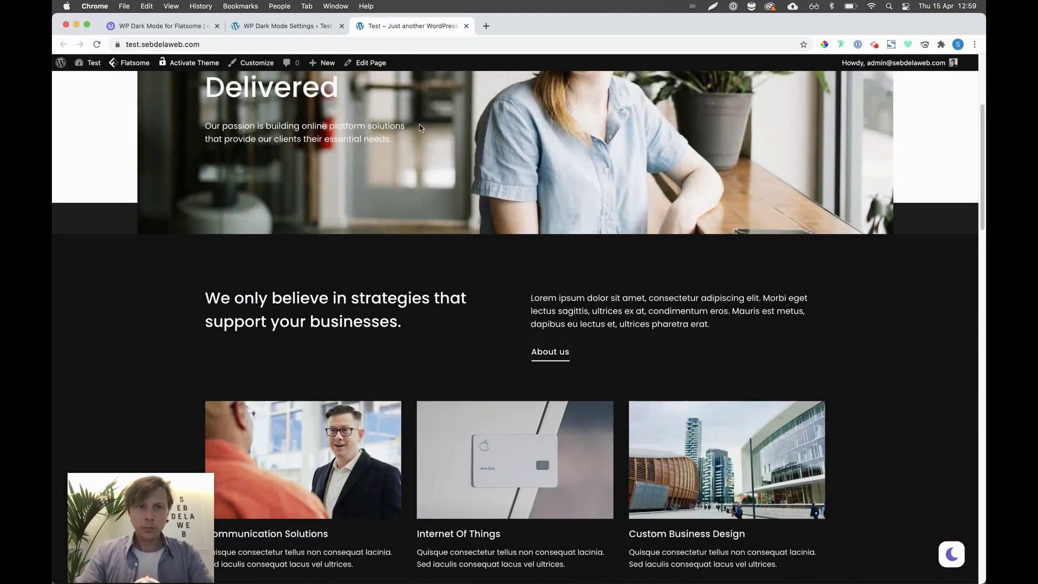
- Copy the Section content fix CSS for div#content.content-area and .mfp-content from the WP Dark Mode for Flatsome page
left_click(292, 27)
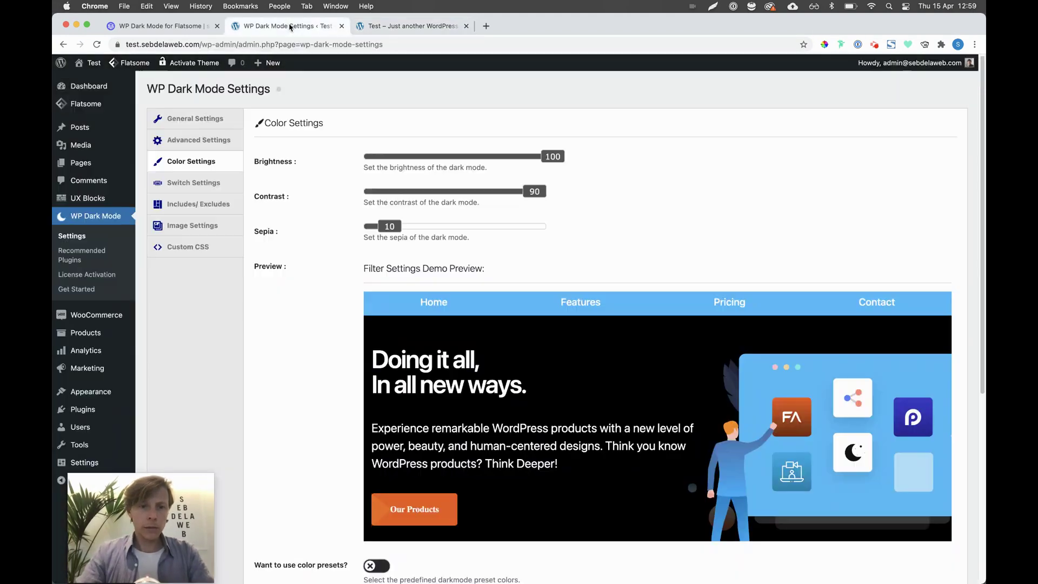
left_click(189, 27)
left_click(449, 361)
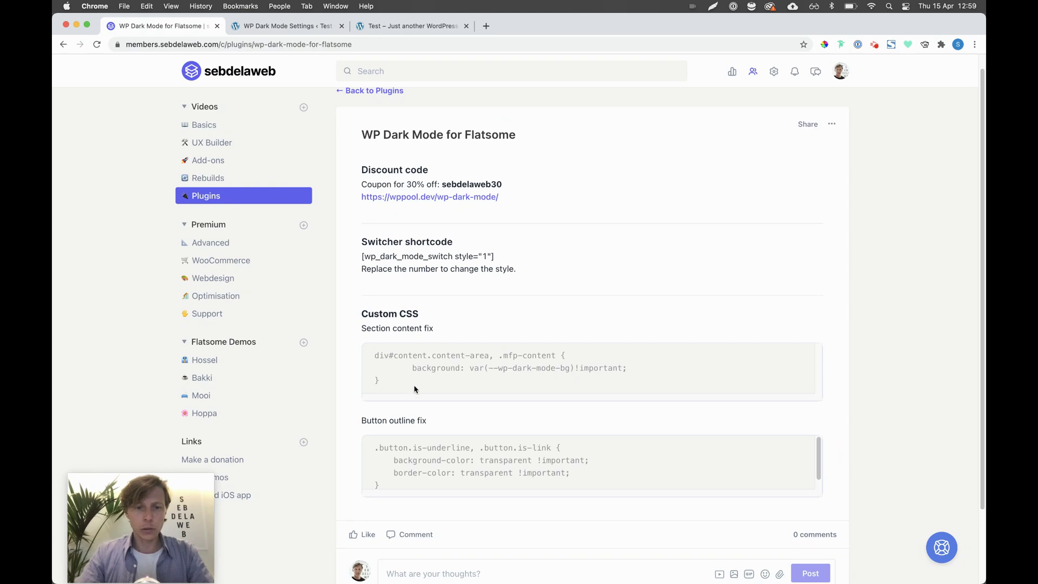
left_click_drag(404, 391, 375, 355)
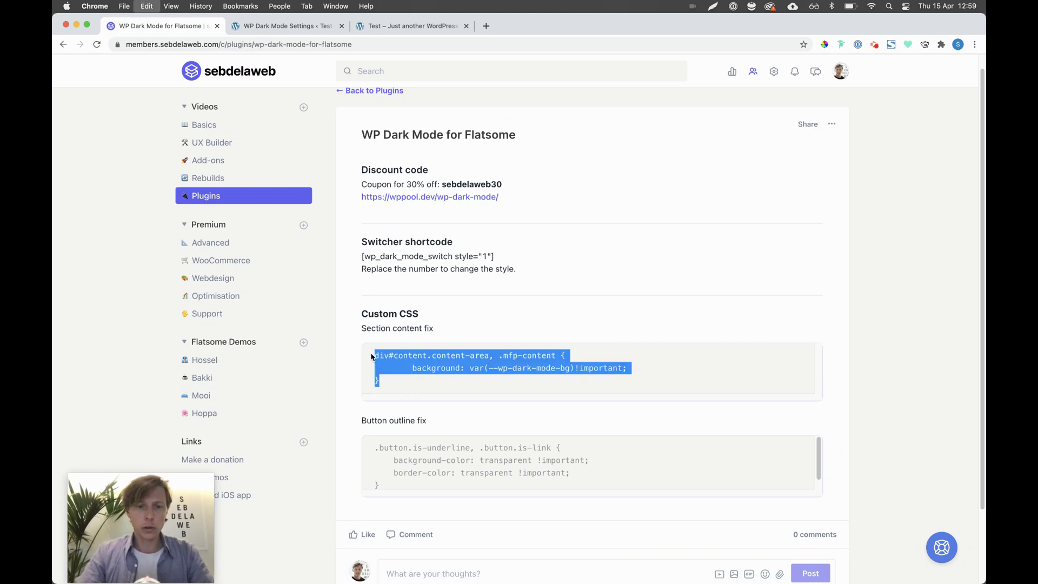
- Open the Switch Settings of WP Dark Mode and test the floating switch on the front page, ending in light mode
left_click(307, 29)
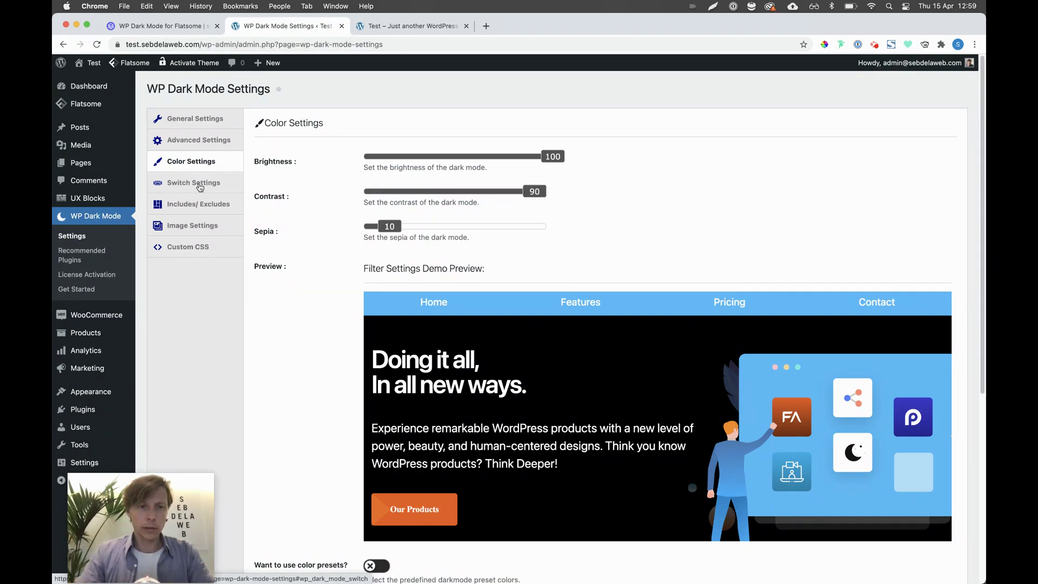
left_click(200, 187)
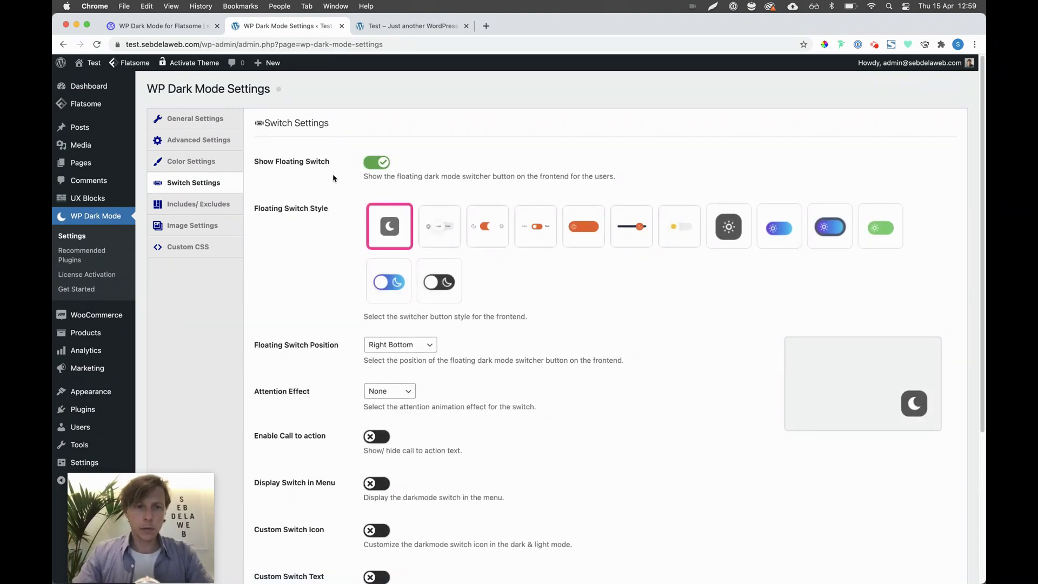
left_click(392, 26)
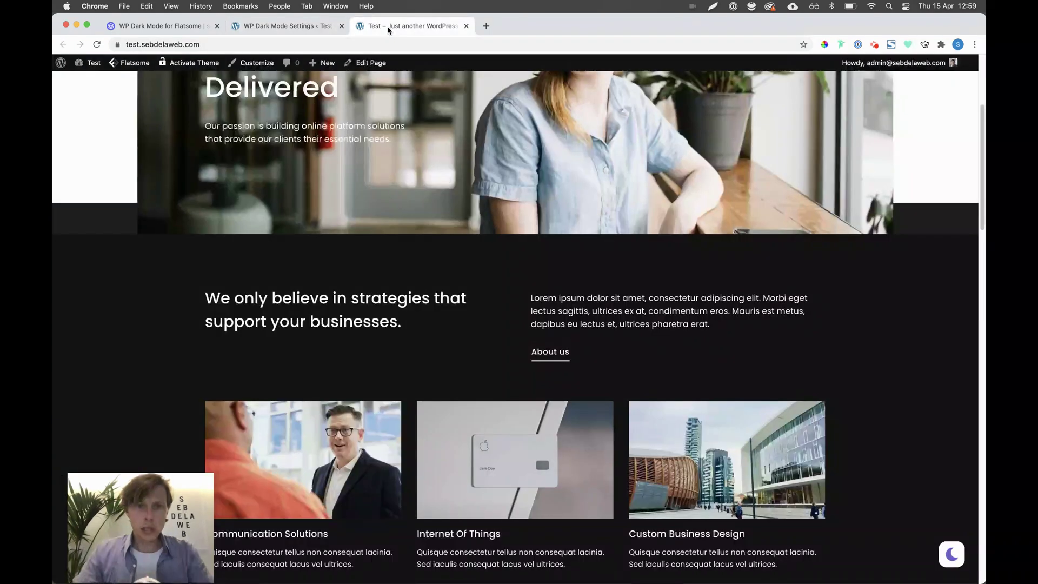
left_click(952, 557)
left_click(951, 557)
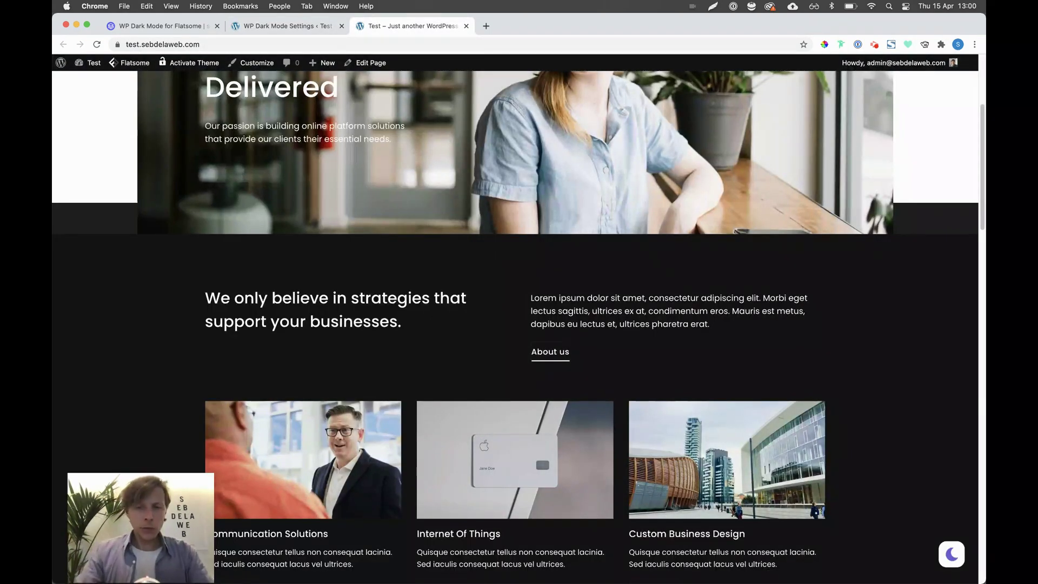
scroll(827, 324, "up", 5)
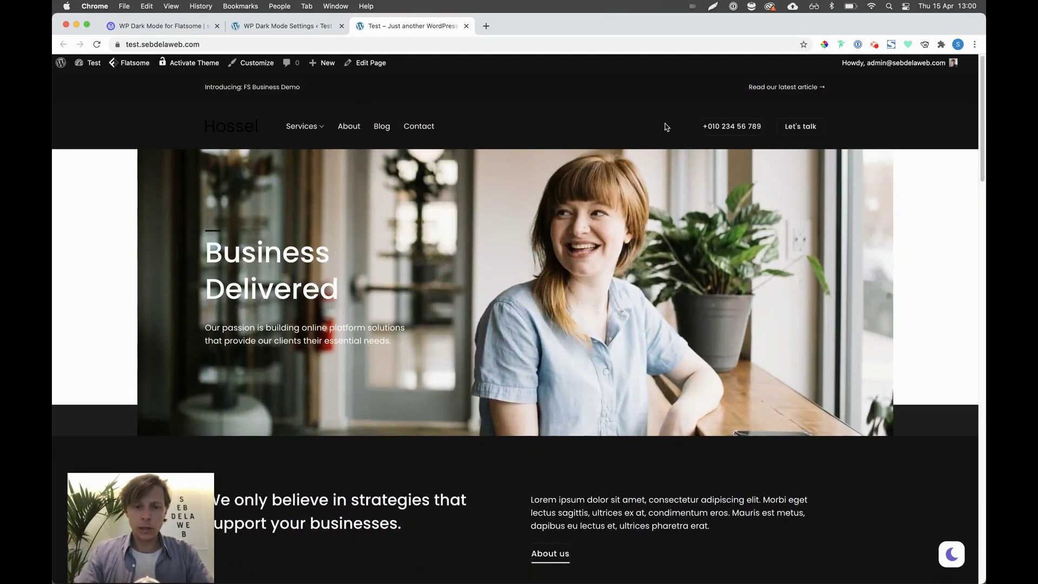
left_click(961, 556)
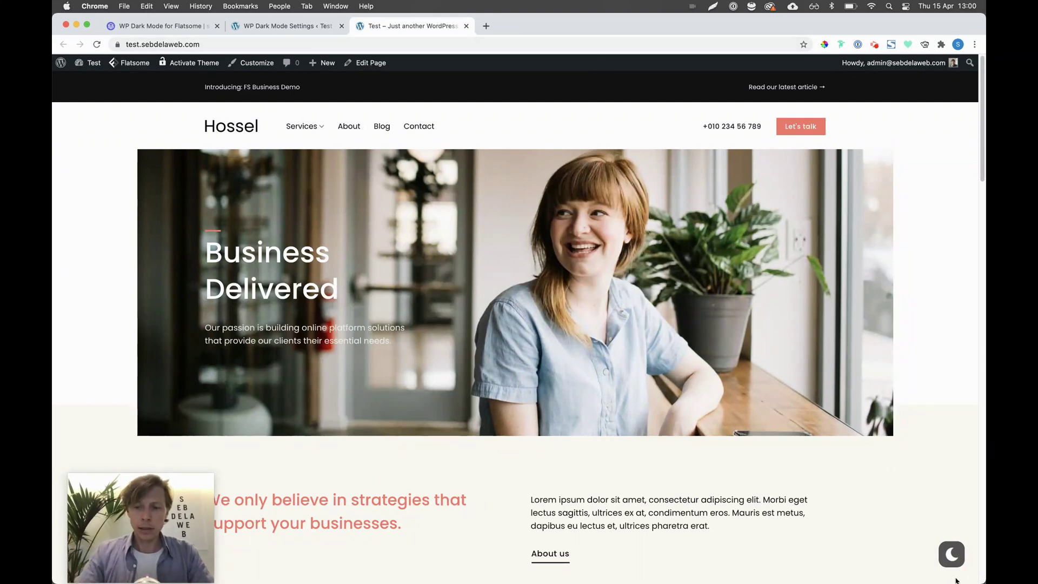
- Check the floating switch options and look up the switcher shortcode on the WP Dark Mode for Flatsome page
left_click(277, 28)
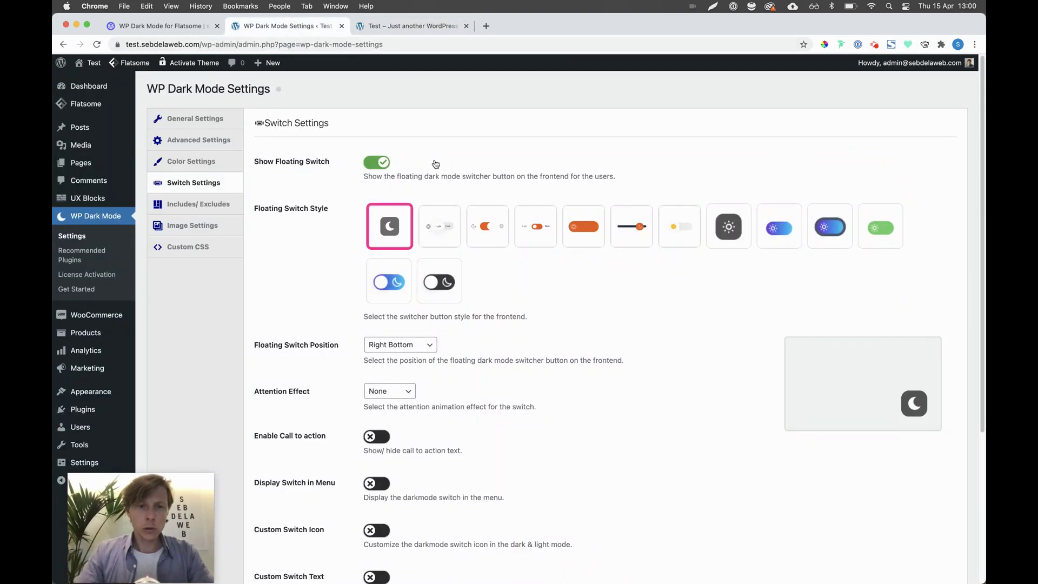
left_click(181, 26)
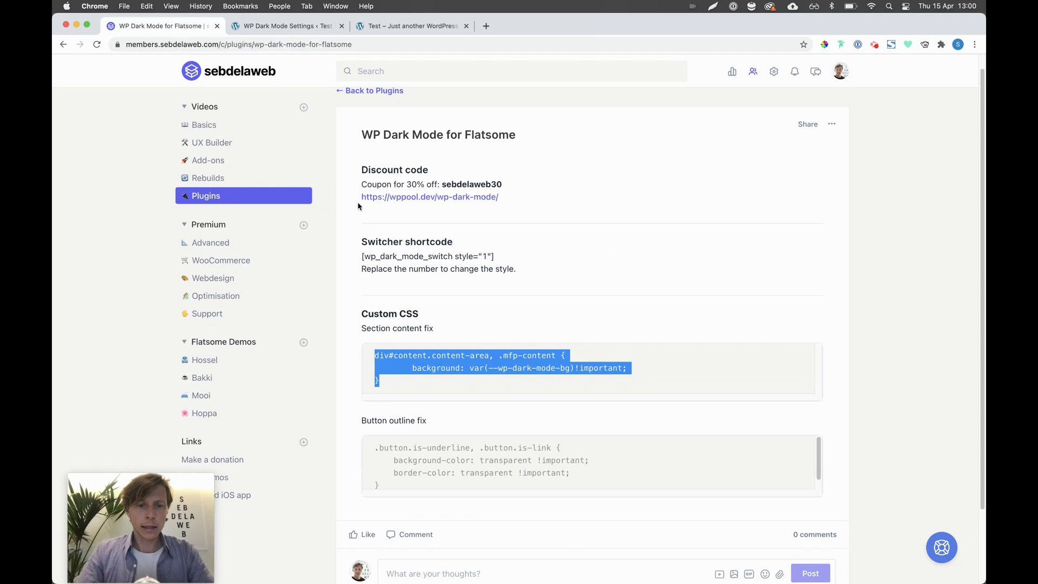
left_click(464, 239)
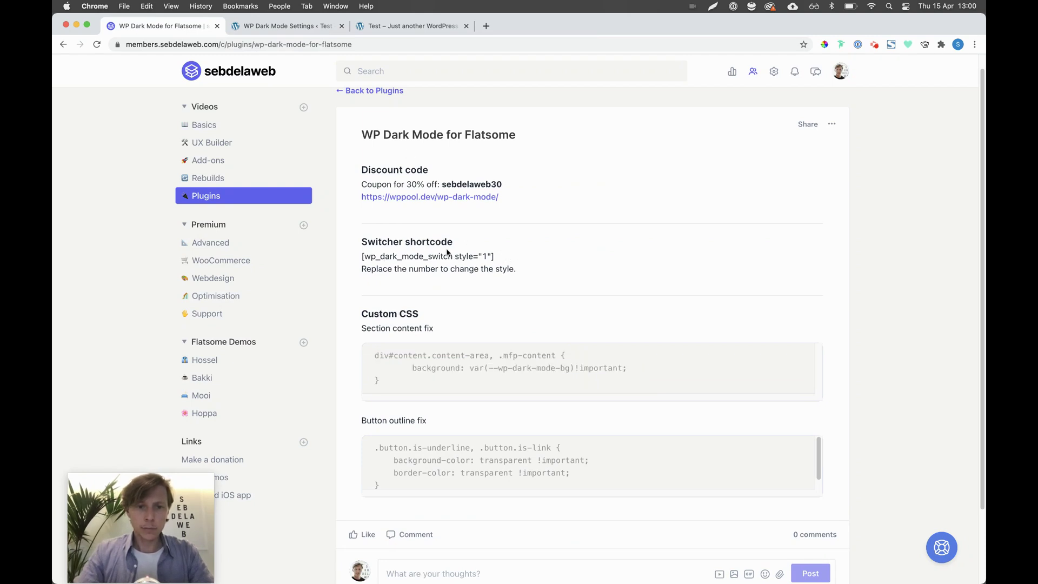
- Copy the [wp_dark_mode_switch style="1"] shortcode and open the Flatsome header options for the front page
left_click_drag(494, 256, 362, 261)
key("super+c")
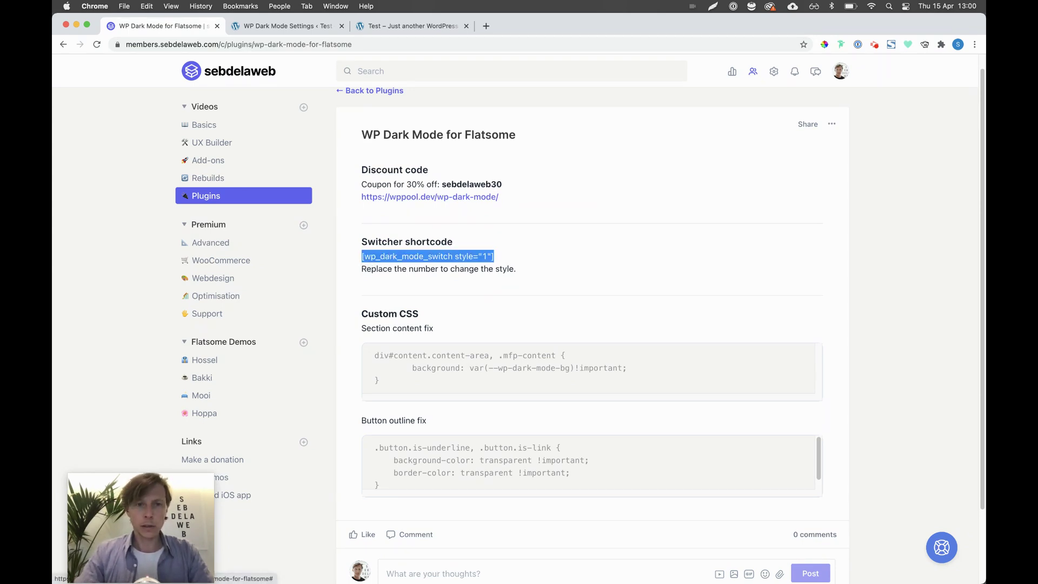
left_click(287, 26)
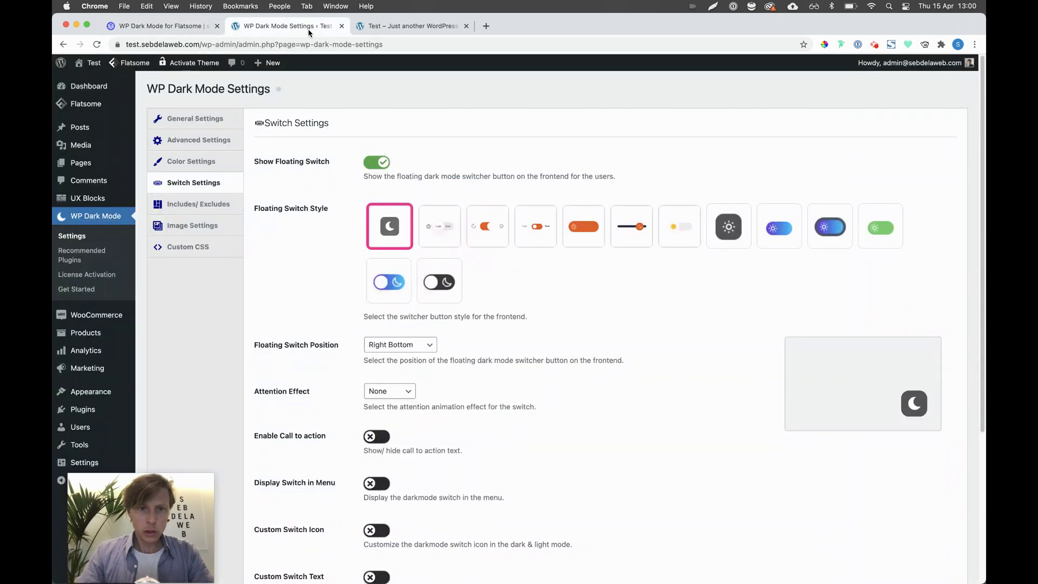
left_click(410, 33)
mouse_move(129, 63)
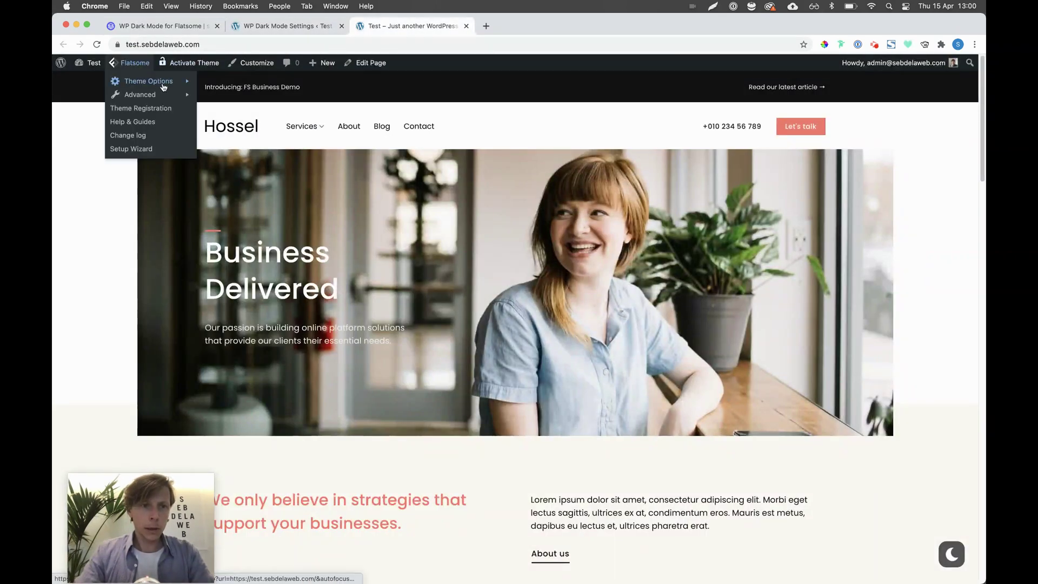
mouse_move(164, 87)
mouse_move(225, 81)
left_click(322, 122)
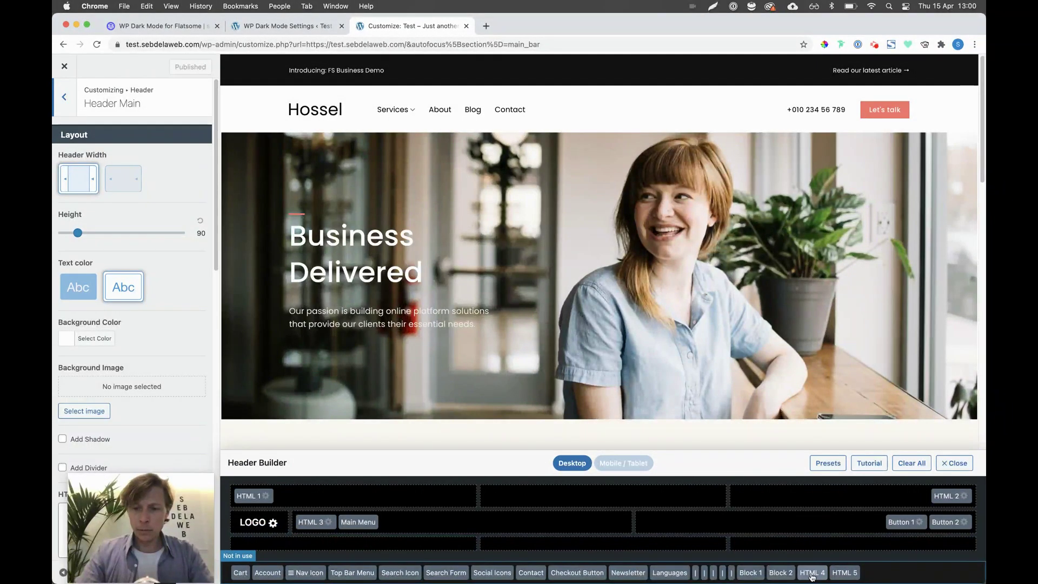
- Add the HTML 4 element with short placeholder text to the main header row, positioned after Button 2
left_click_drag(811, 577, 866, 526)
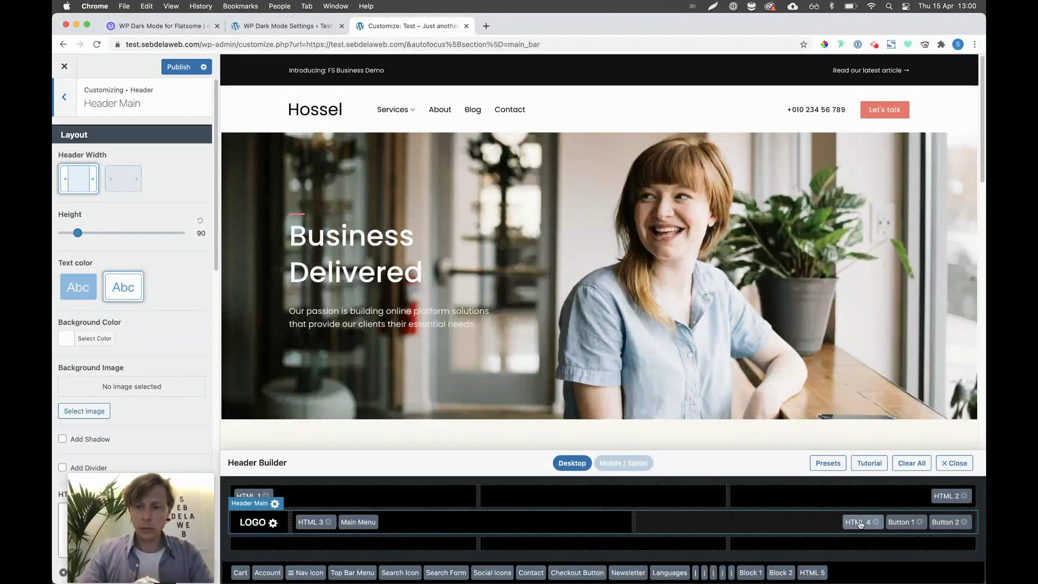
left_click(860, 524)
scroll(158, 375, "down", 3)
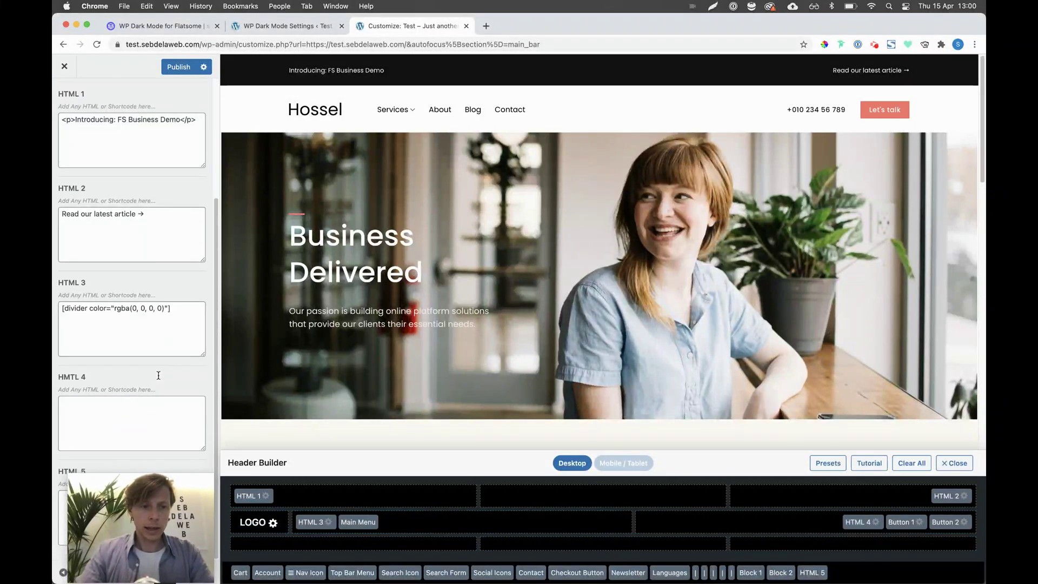
left_click(90, 405)
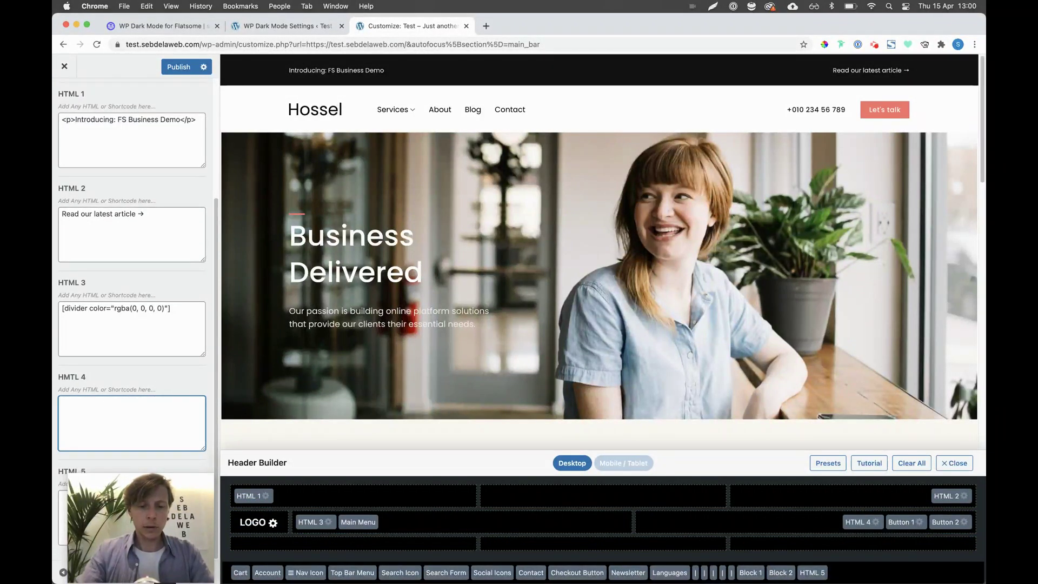
type("Seb")
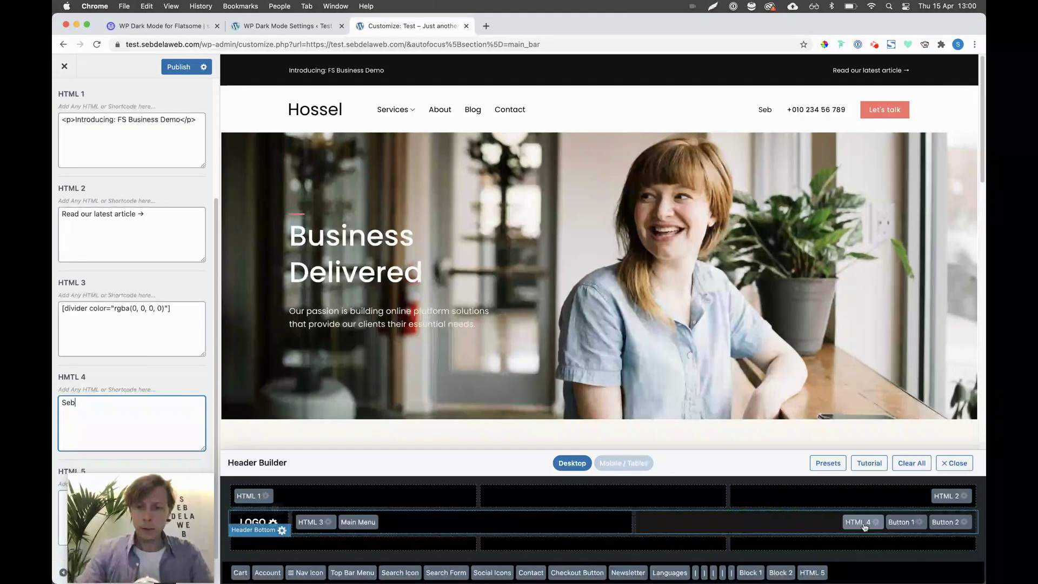
left_click_drag(858, 527, 966, 523)
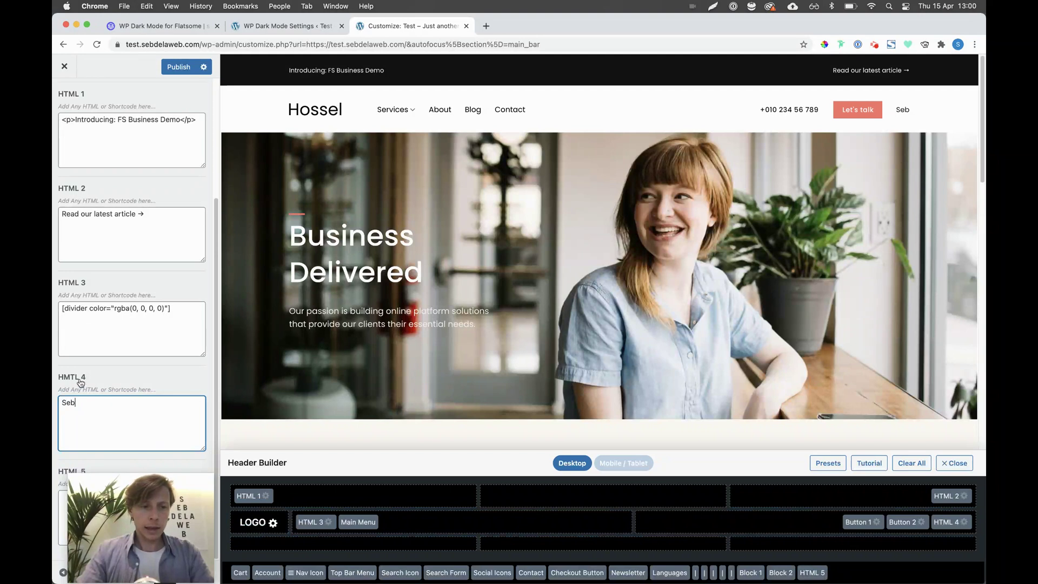
- Replace the HTML 4 content with [wp_dark_mode_switch style="7"], checking the style order in Switch Settings, and publish the header
key("super+a")
key("super+v")
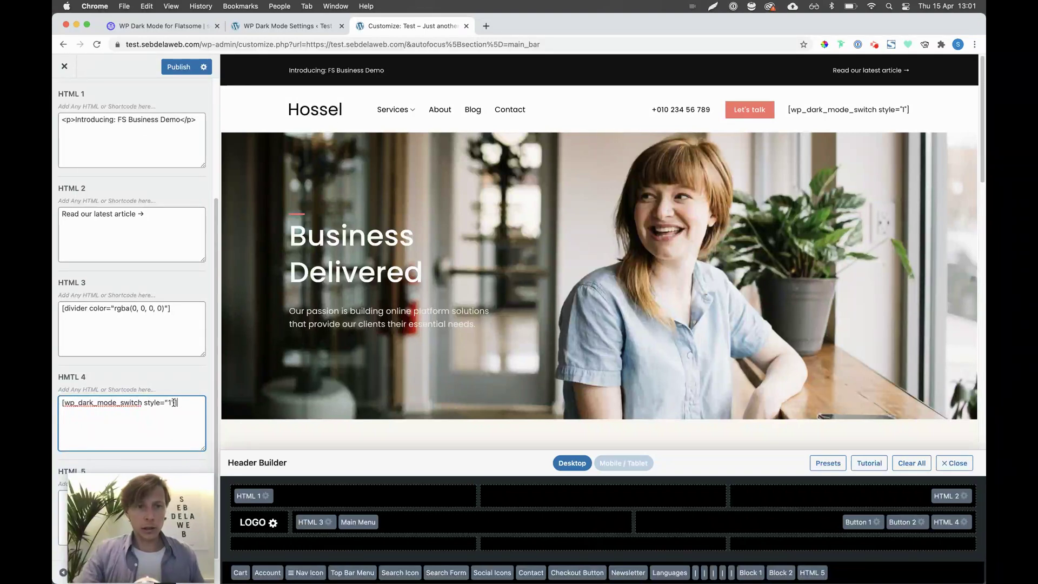
left_click(299, 34)
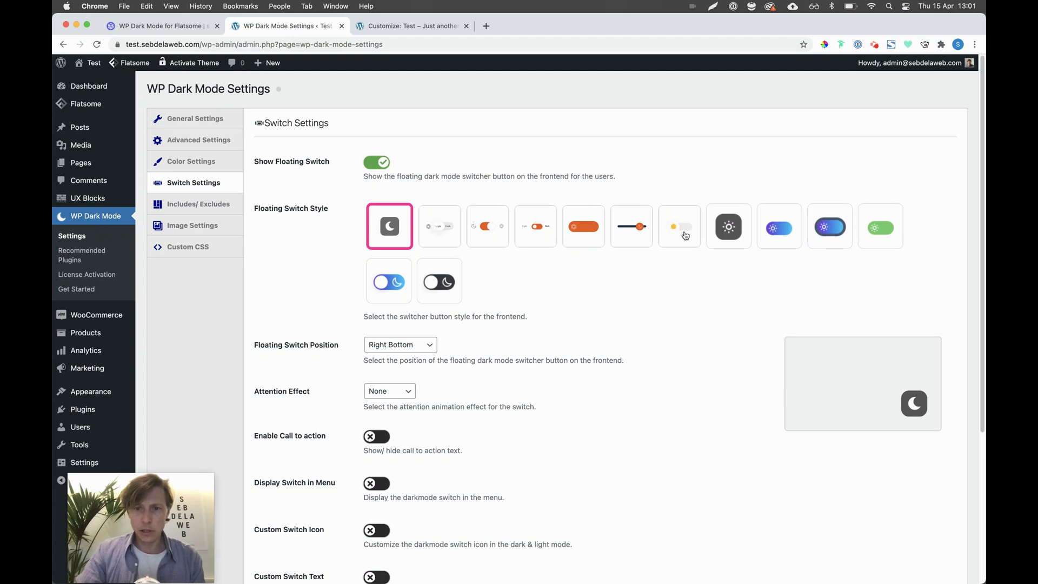
left_click(397, 26)
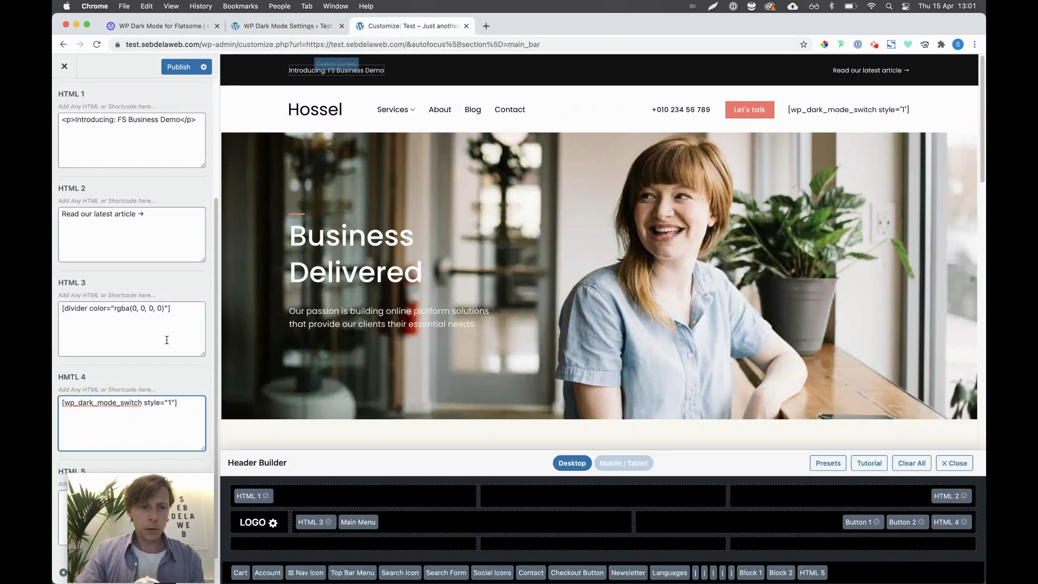
double_click(169, 403)
type("7")
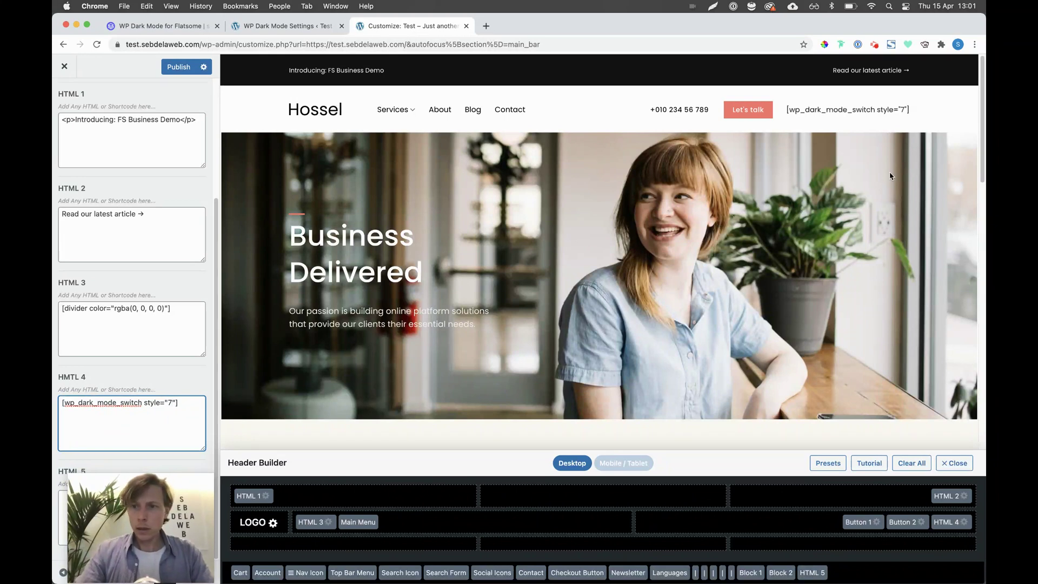
left_click(184, 69)
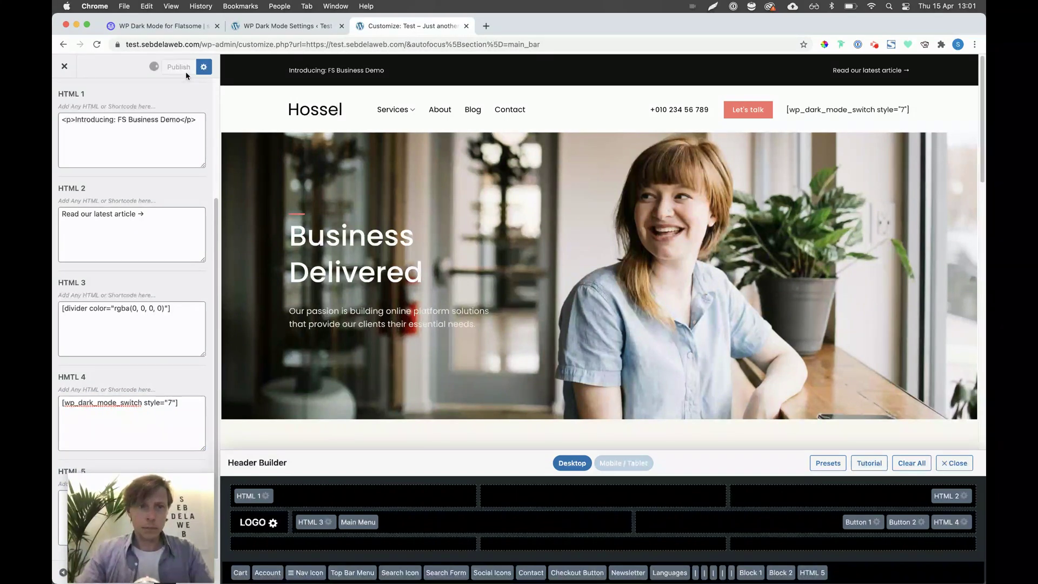
- Open the front page in a new tab and test the header's dark mode switch, ending in light mode
key("super+t")
type("te")
key("Return")
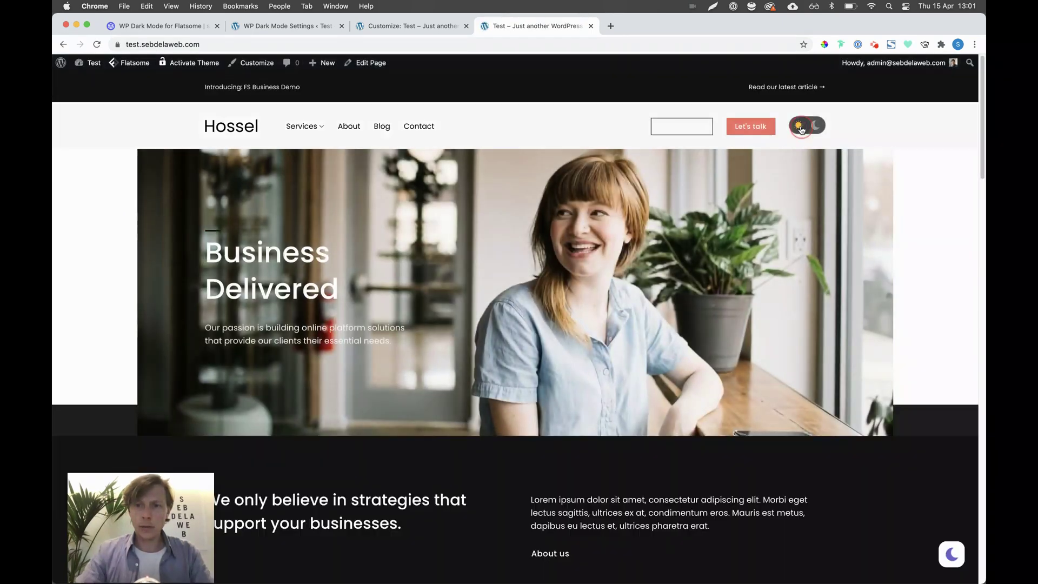
left_click(803, 128)
left_click(805, 127)
left_click(805, 127)
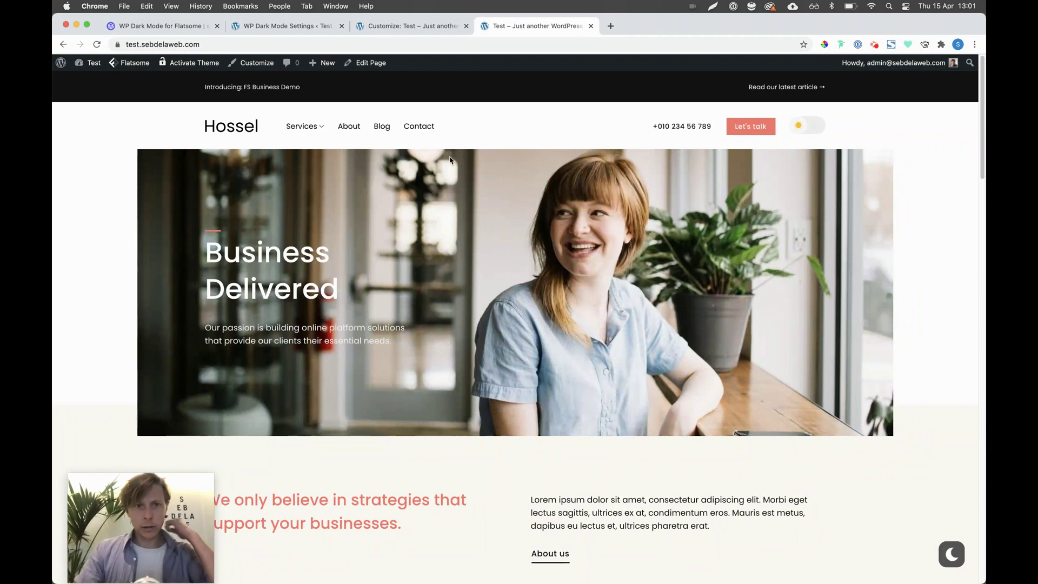
- Turn off Show Floating Switch in the WP Dark Mode Switch Settings and save the settings
left_click(303, 27)
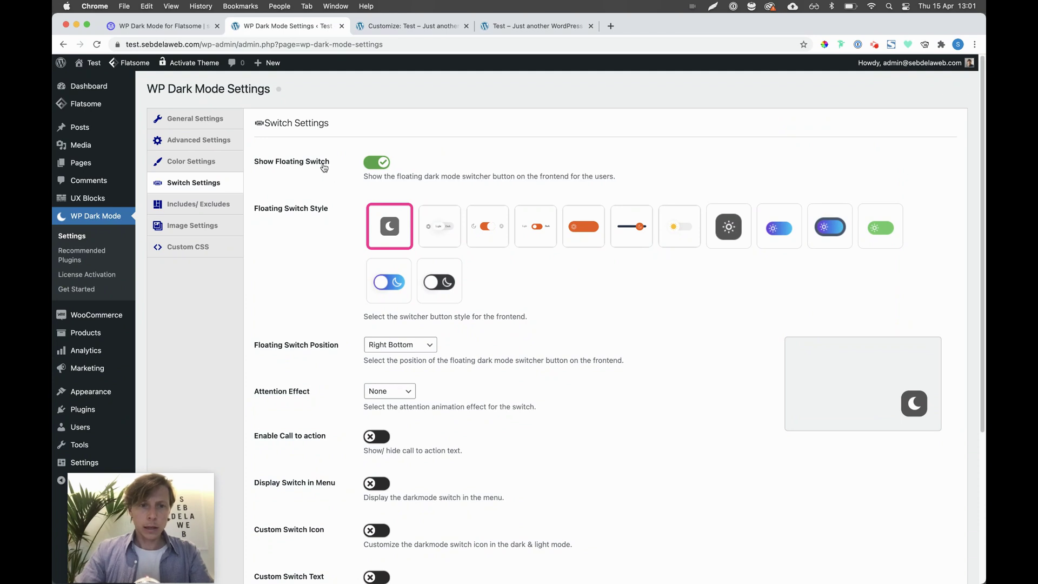
left_click(378, 163)
left_click(380, 165)
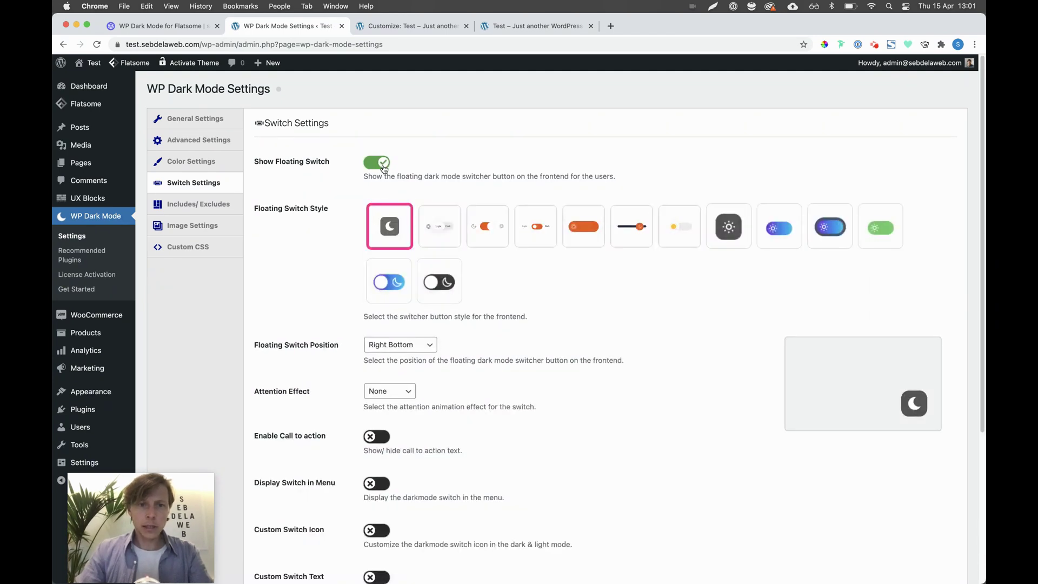
left_click(383, 166)
left_click(379, 163)
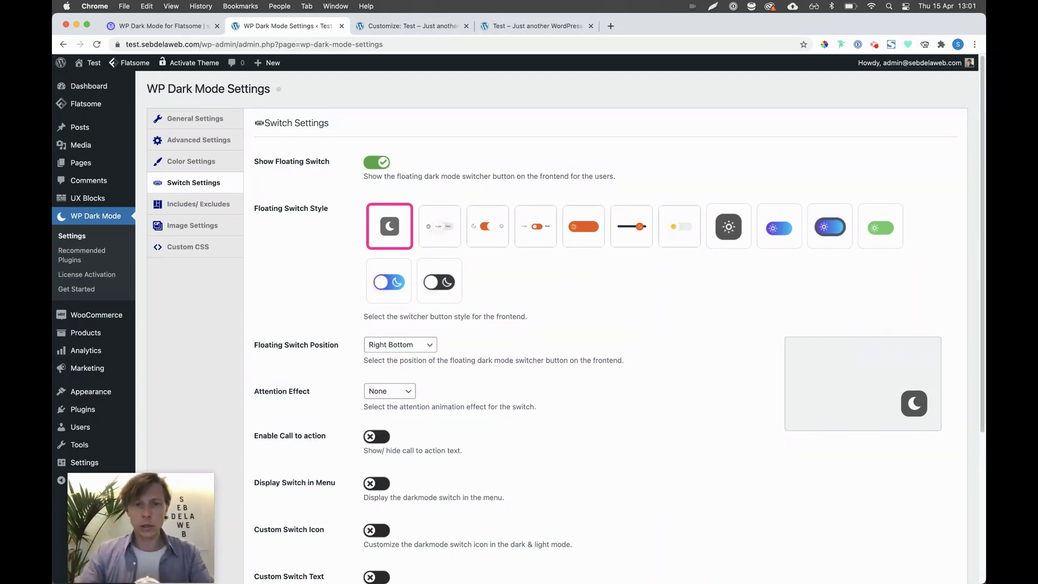
left_click(383, 161)
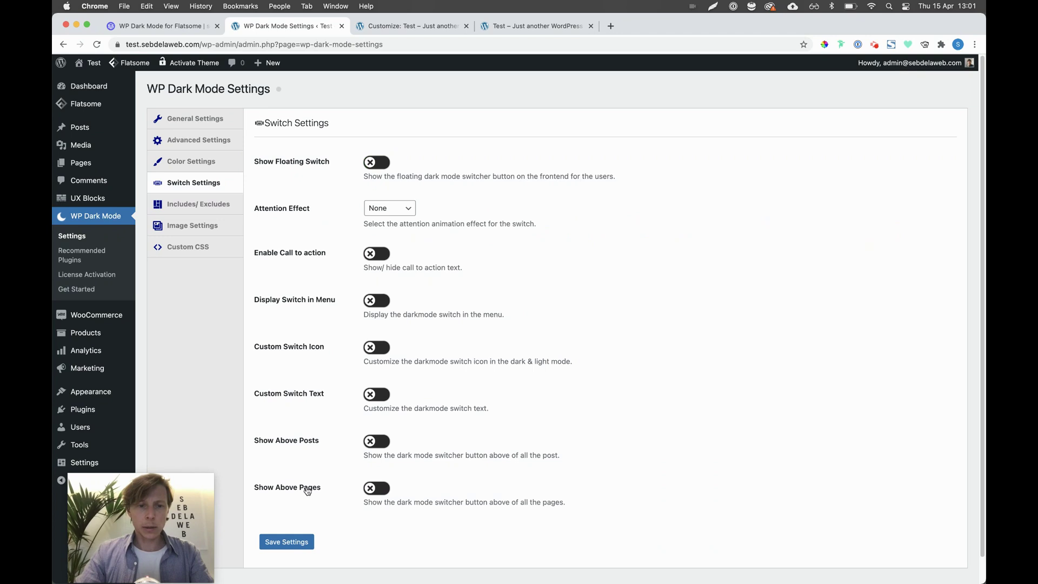
left_click(291, 536)
- Reload the front page and check whether the floating switch is still displayed
left_click(527, 26)
key("super+r")
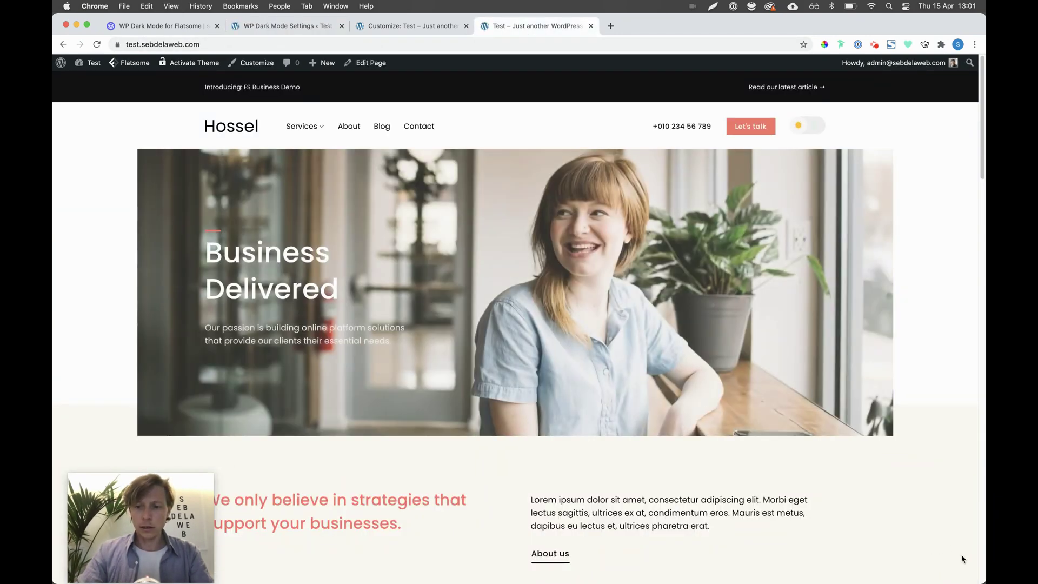
scroll(650, 265, "down", 5)
scroll(767, 382, "up", 5)
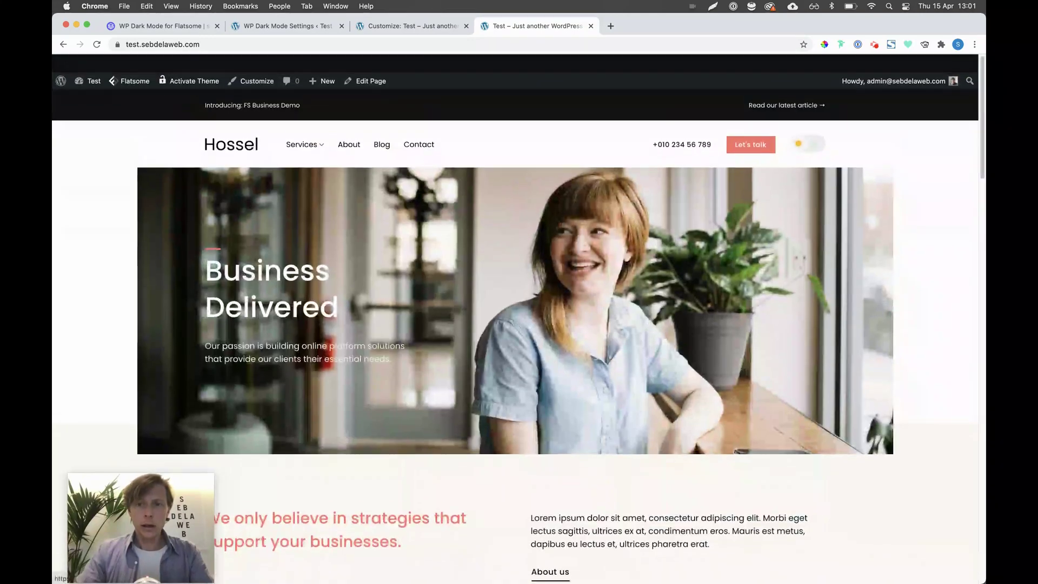
- Review the Includes/ Excludes options of WP Dark Mode and open its Image Settings
left_click(398, 26)
left_click(300, 27)
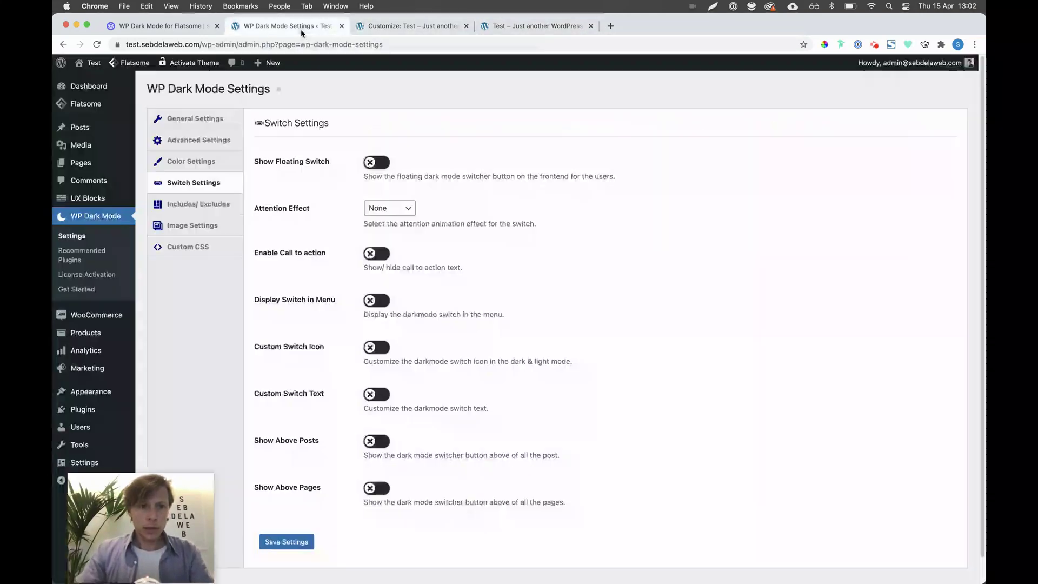
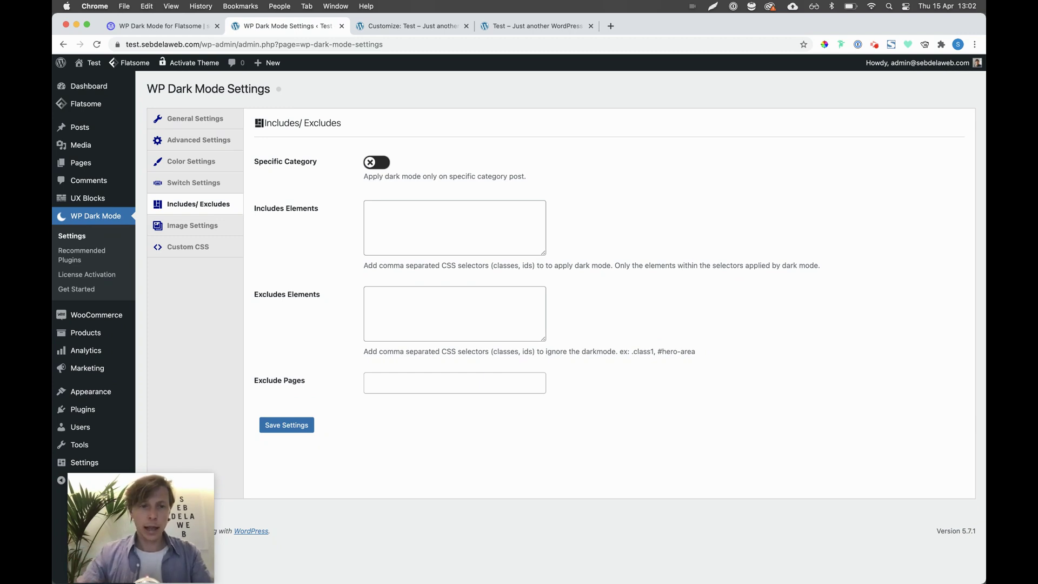
left_click(389, 303)
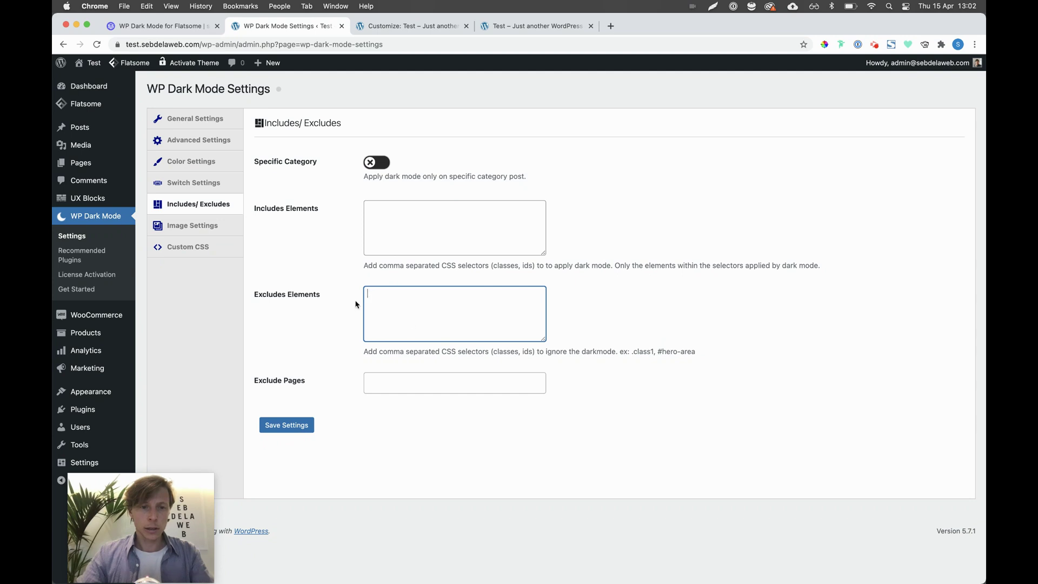
left_click(232, 228)
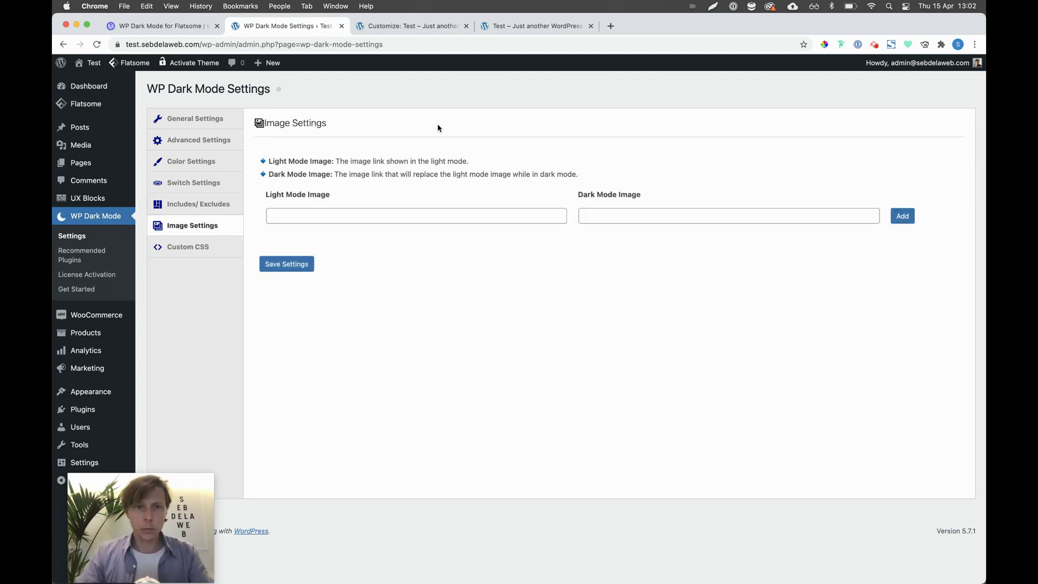
- Test the header switch on the front page and compare the header logo in dark mode with the footer logo
left_click(511, 28)
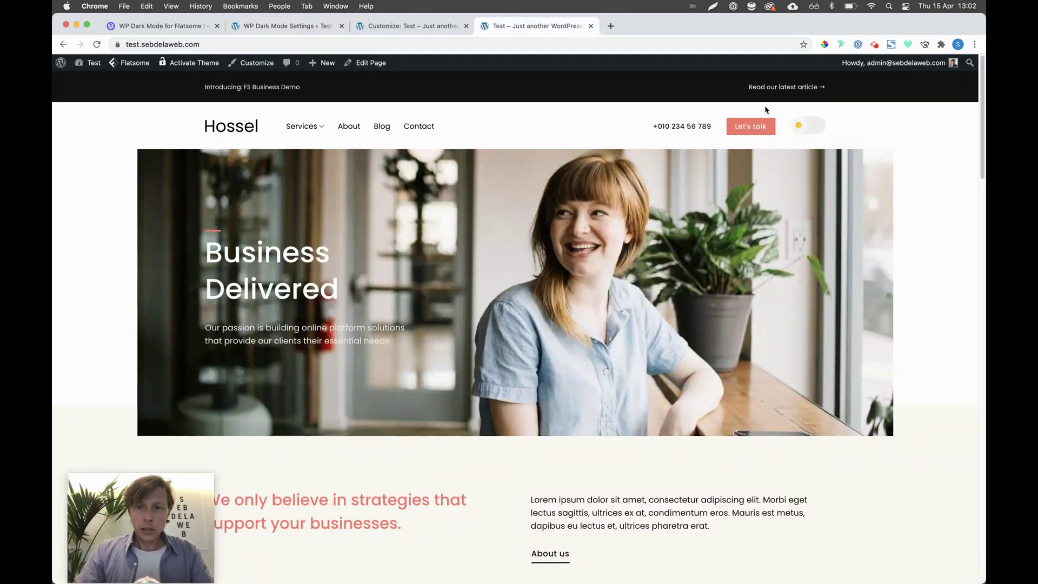
left_click(809, 131)
left_click(811, 131)
left_click(810, 131)
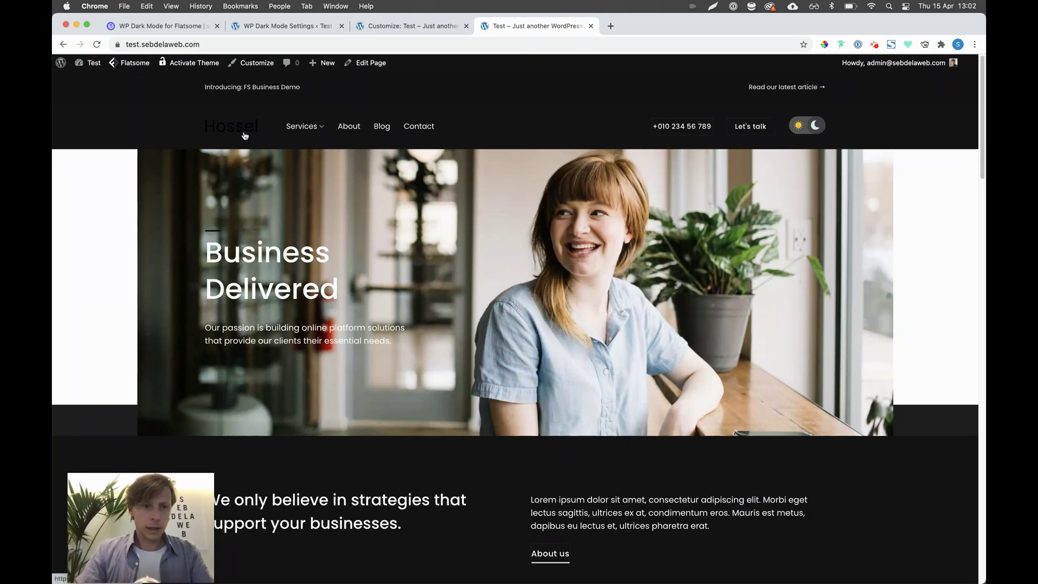
left_click(800, 126)
scroll(614, 248, "down", 20)
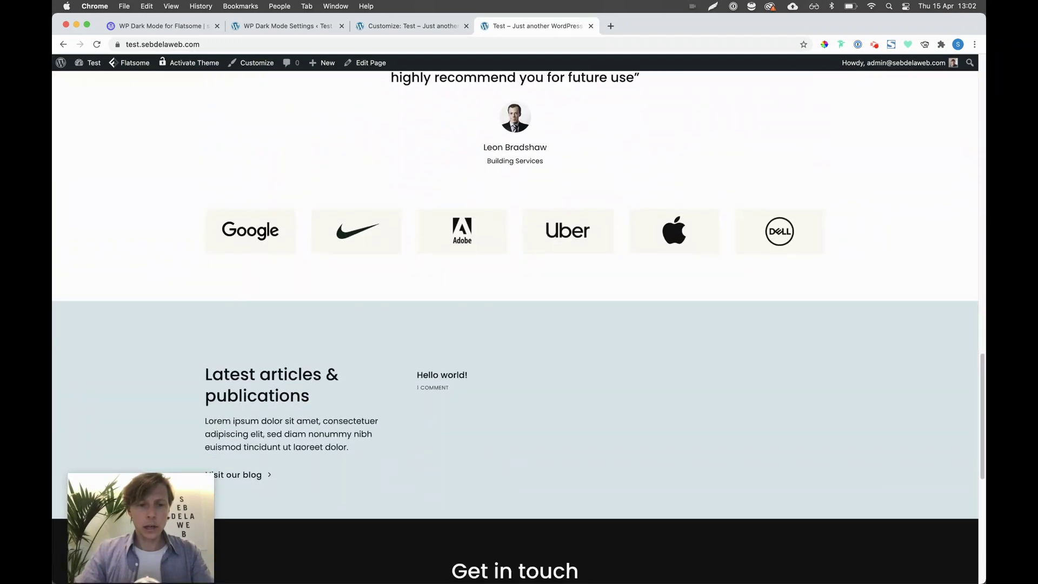
scroll(355, 258, "down", 8)
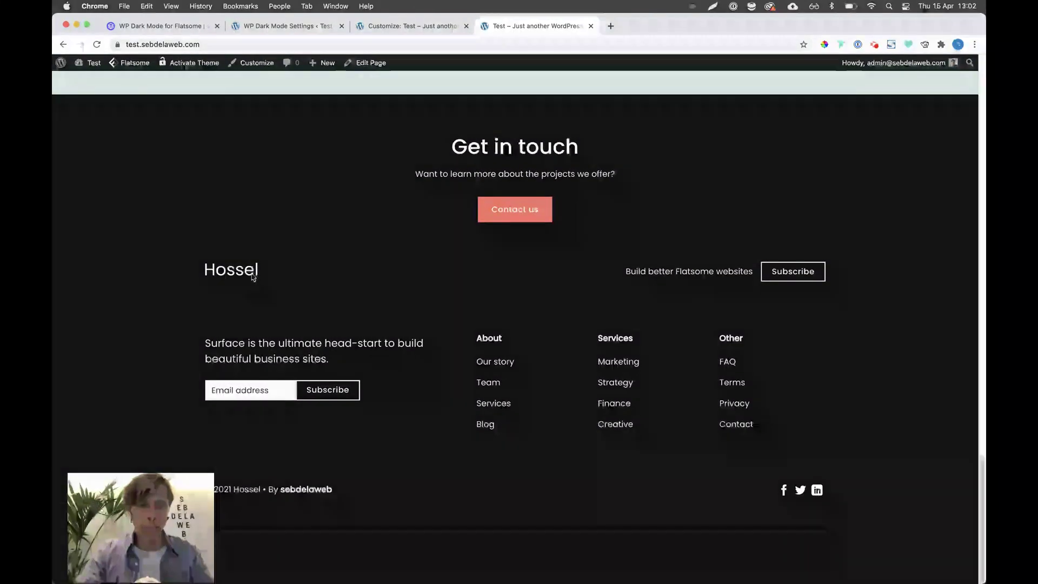
scroll(244, 270, "up", 5)
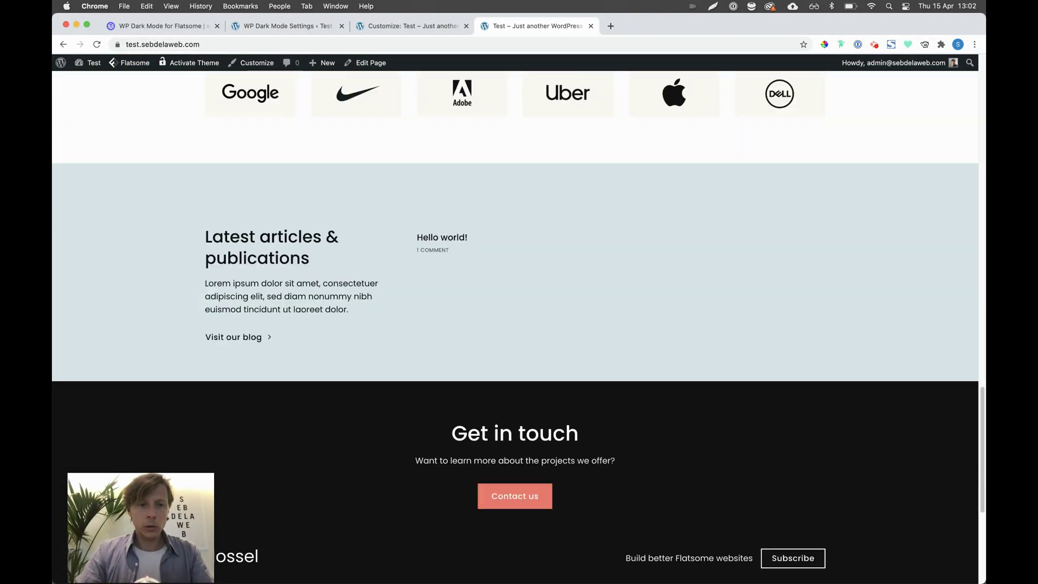
scroll(379, 270, "up", 15)
- Copy the header logo's image address from the front page and enter it as the Light Mode Image in Image Settings
left_click(281, 26)
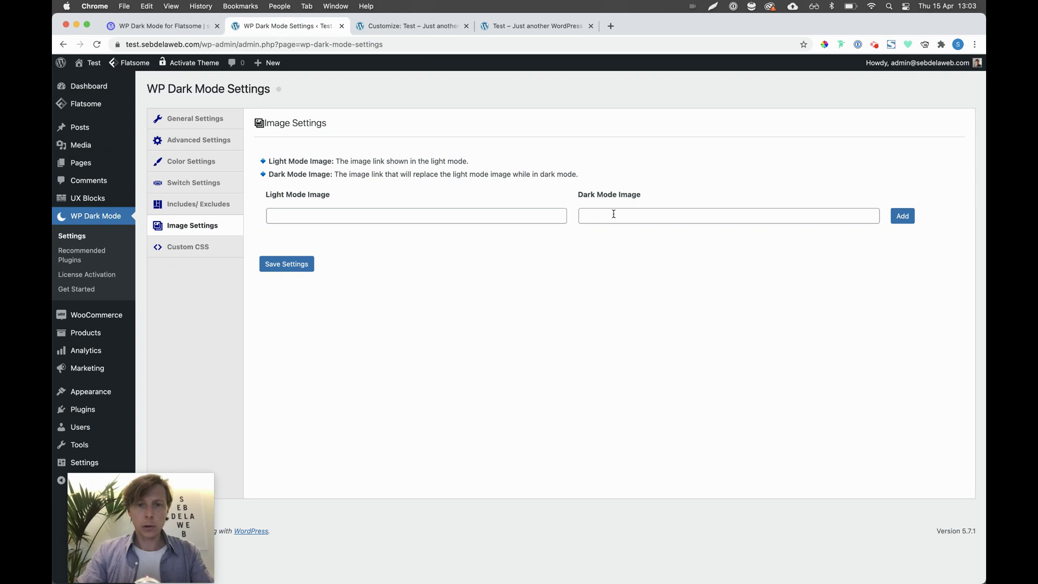
left_click(538, 26)
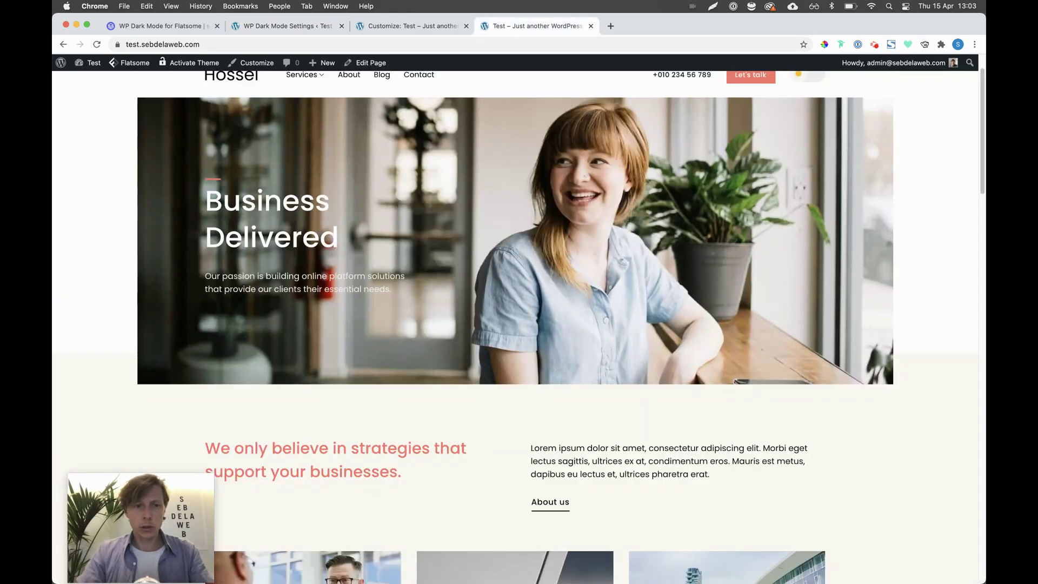
right_click(237, 128)
left_click(297, 252)
left_click(290, 28)
left_click(336, 215)
key("super+v")
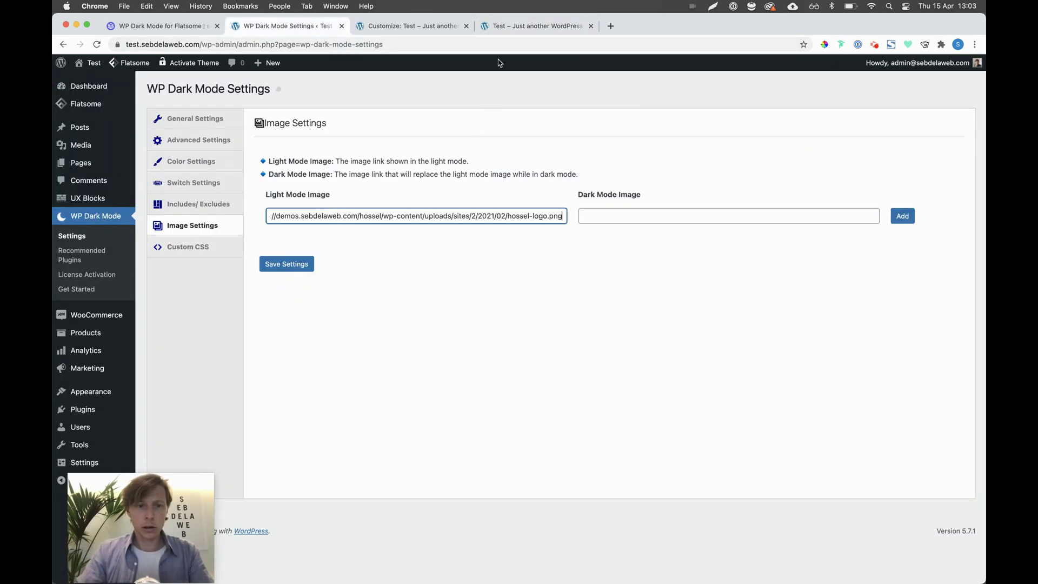
- Copy the white footer logo's image address from the front page, enter it as the Dark Mode Image and save the settings
left_click(516, 27)
scroll(440, 382, "down", 20)
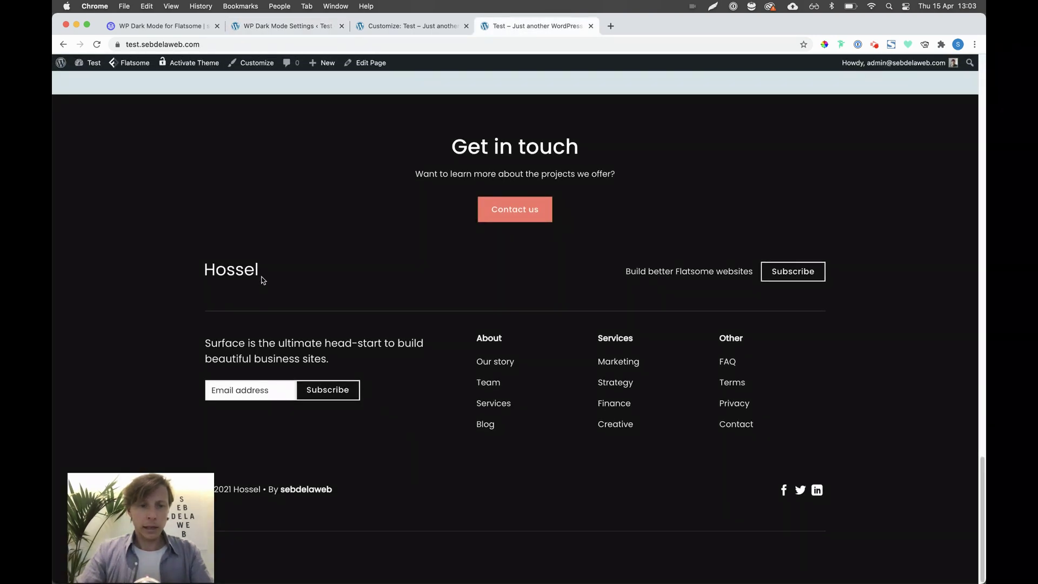
right_click(250, 271)
left_click(291, 309)
key("super+2")
left_click(622, 210)
key("super+v")
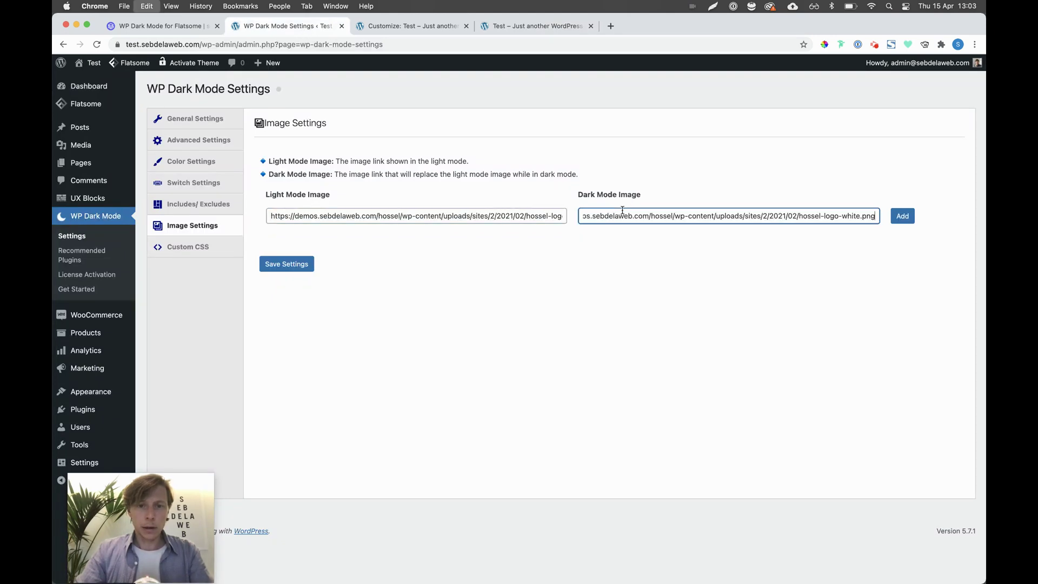
left_click(301, 266)
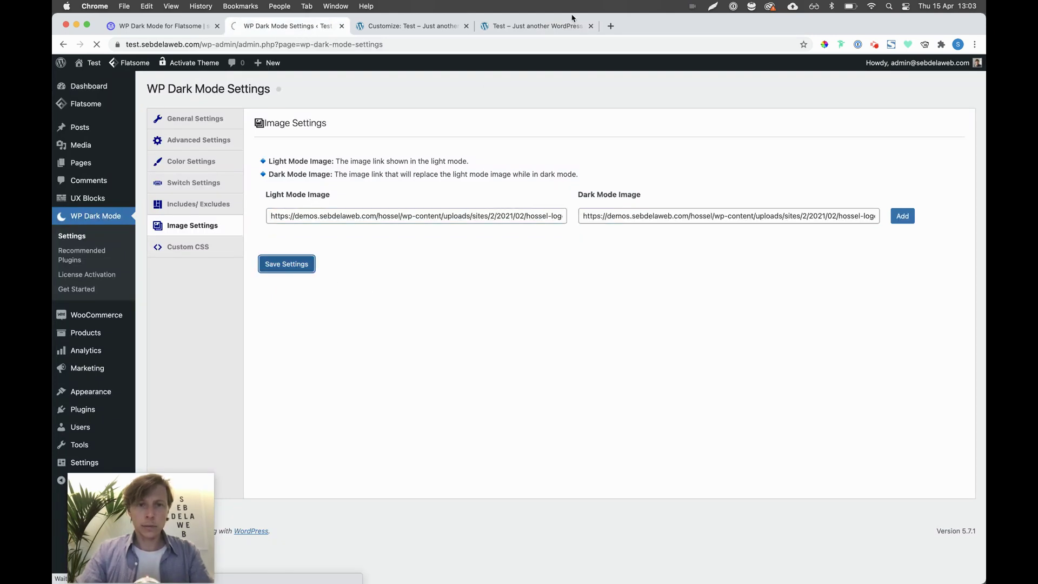
- Look through the front page and toggle the header switch repeatedly to compare the header logo in light and dark mode
left_click(550, 33)
scroll(551, 282, "up", 10)
scroll(453, 310, "down", 5)
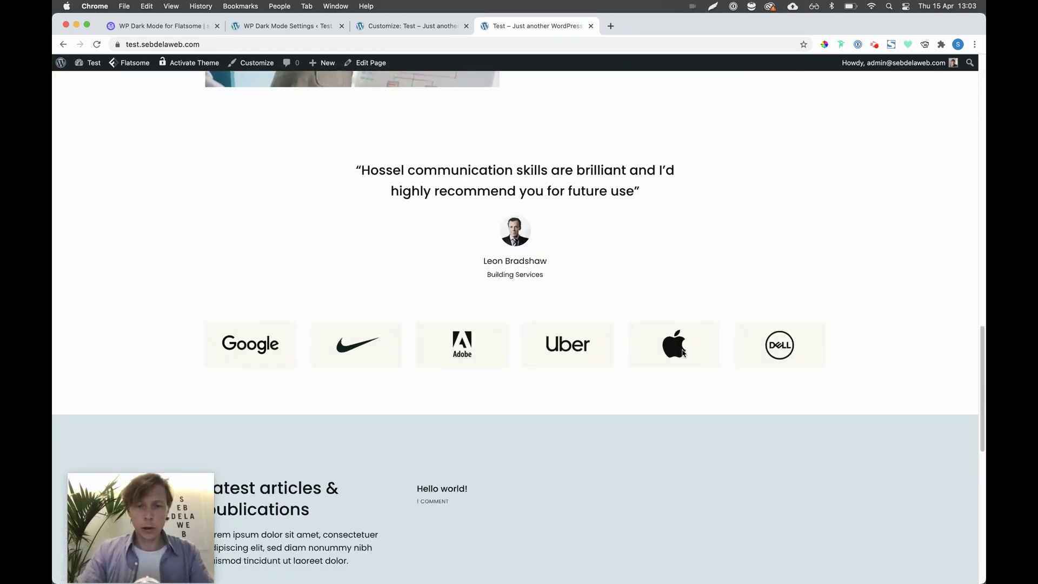
scroll(518, 325, "down", 10)
scroll(518, 324, "up", 20)
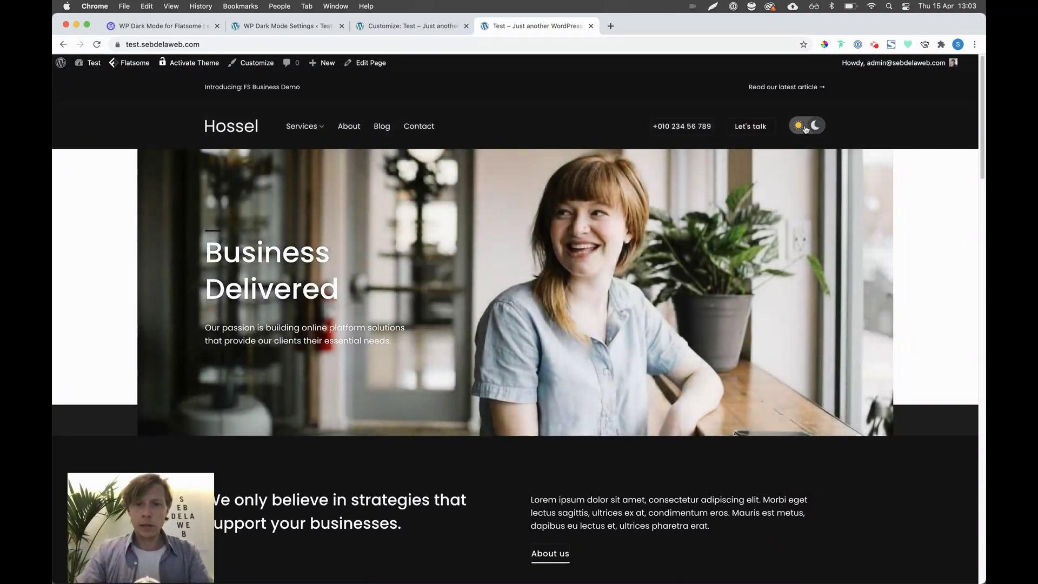
left_click(805, 128)
left_click(805, 129)
left_click(806, 130)
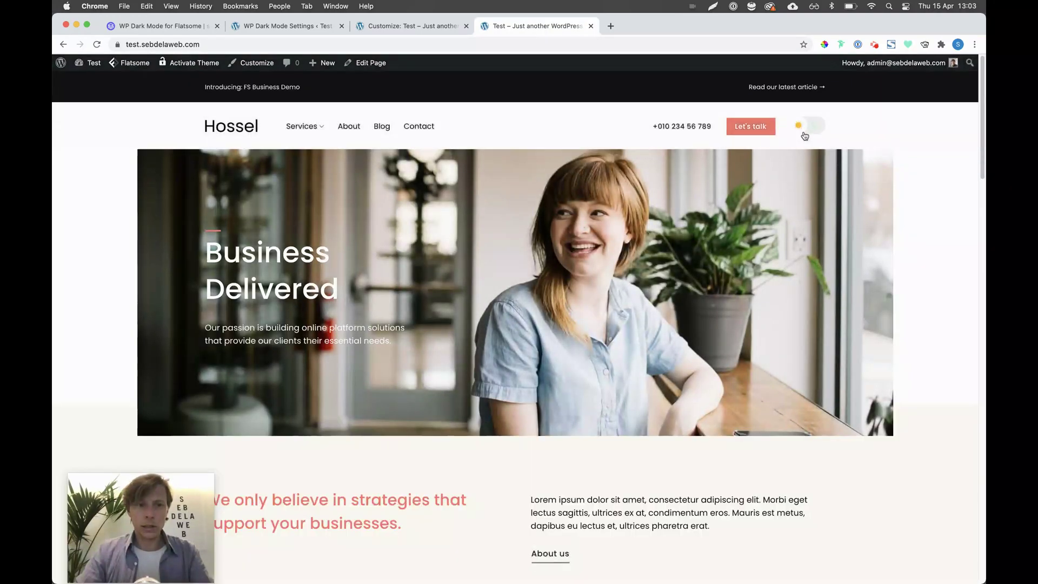
left_click(805, 130)
left_click(806, 130)
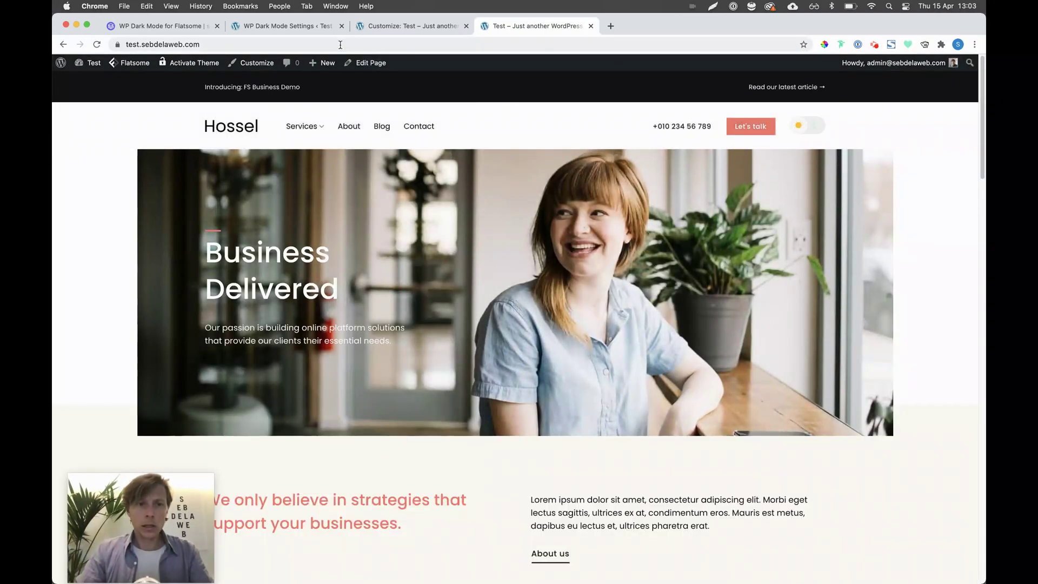
- Copy the section content fix CSS from the WP Dark Mode for Flatsome post
left_click(158, 27)
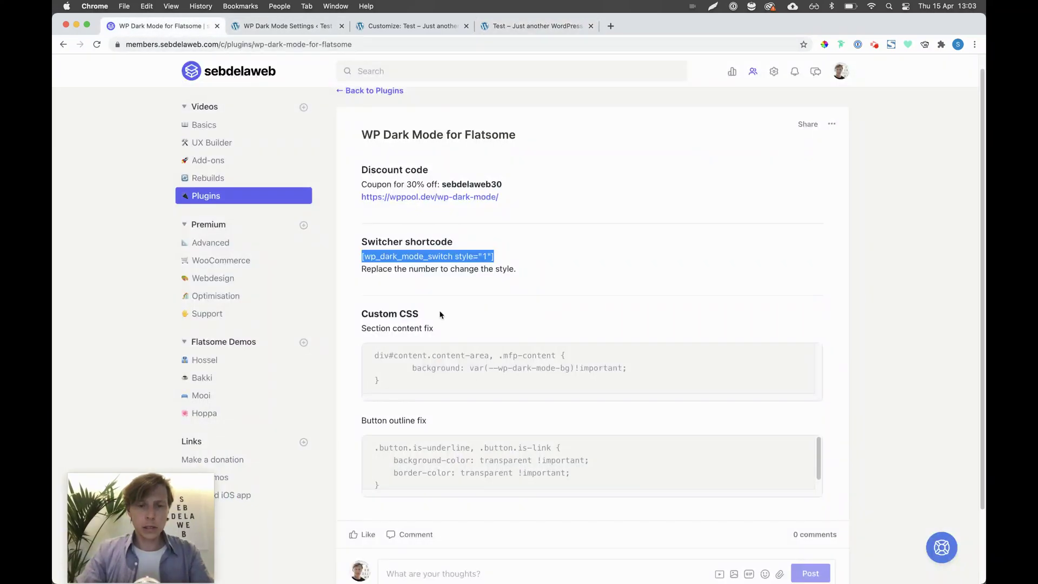
scroll(428, 371, "down", 2)
left_click(397, 319)
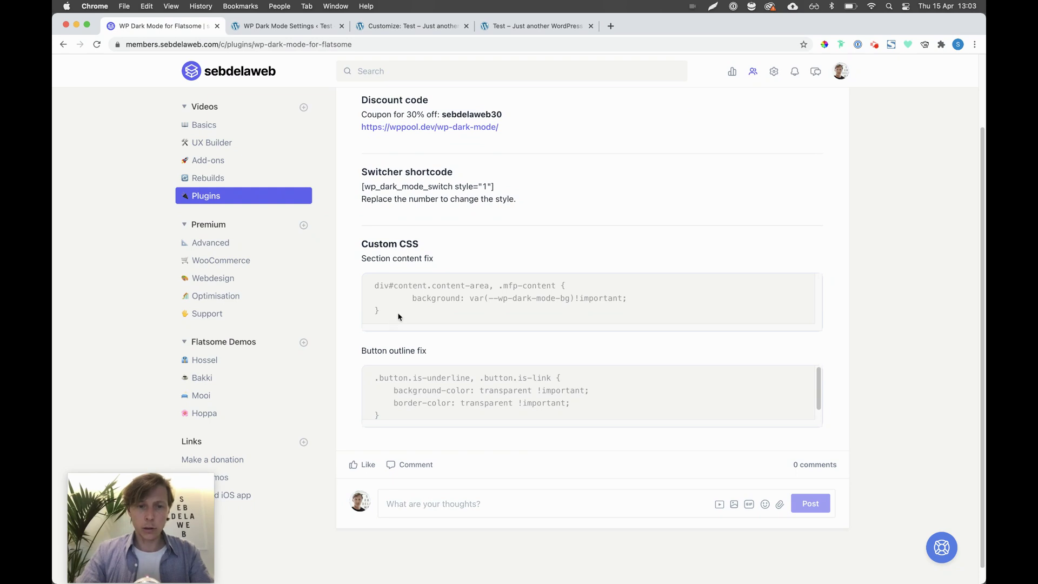
left_click_drag(398, 317, 375, 285)
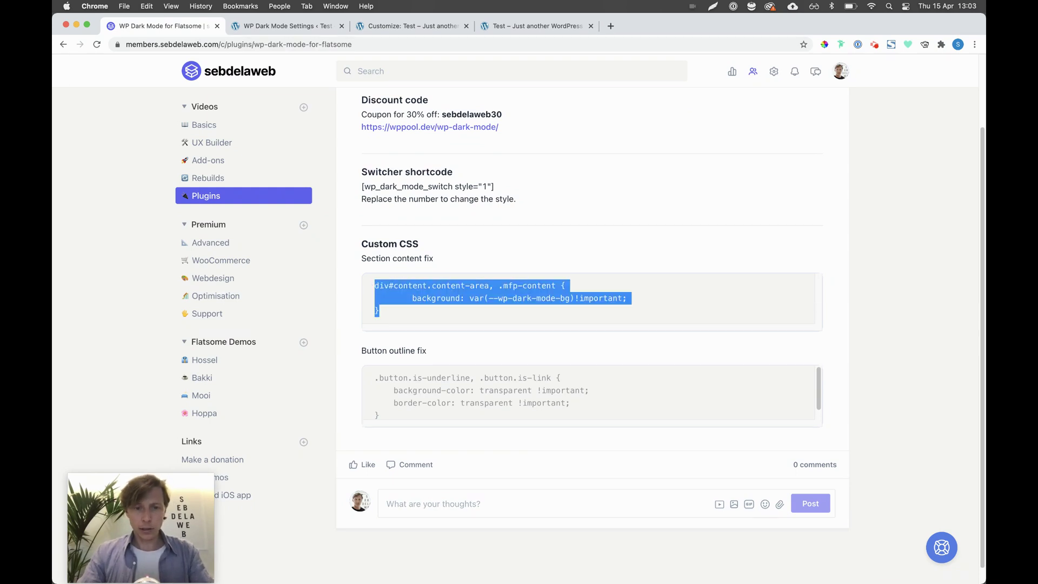
key("super+c")
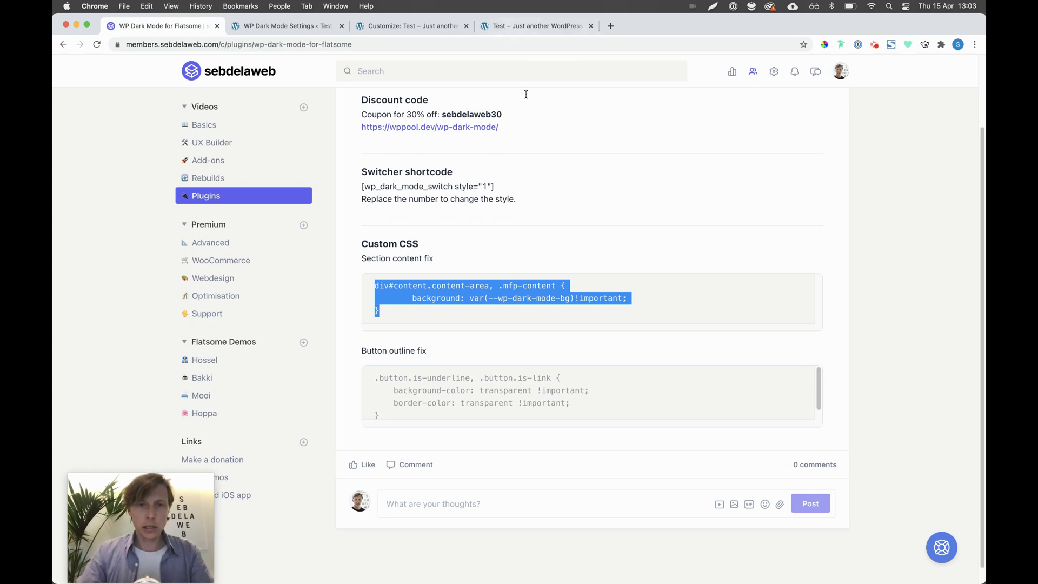
- Compare the front page's section backgrounds in light and dark mode, finishing in light mode
left_click(517, 32)
scroll(572, 362, "down", 15)
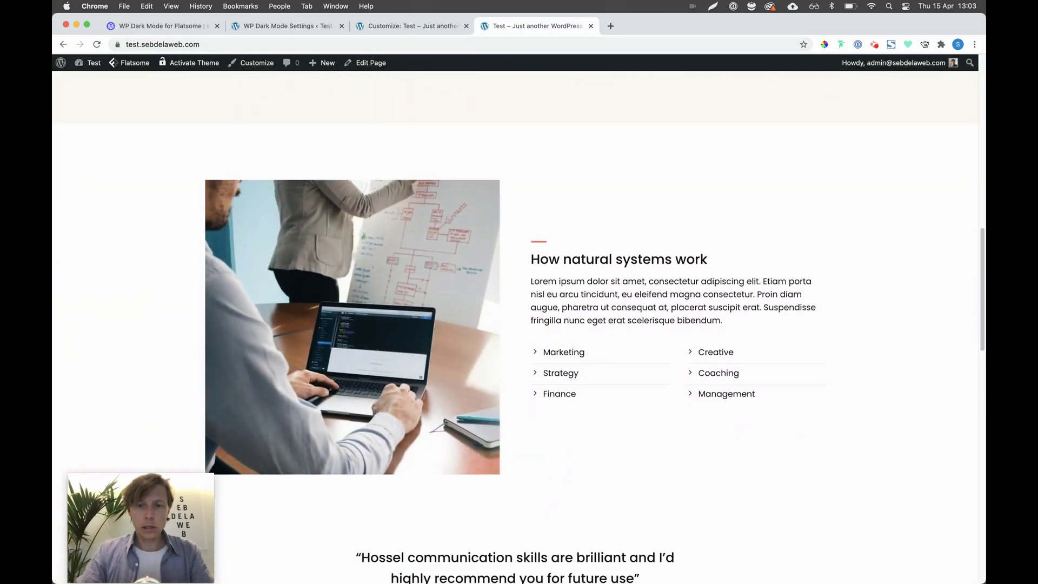
scroll(573, 363, "up", 15)
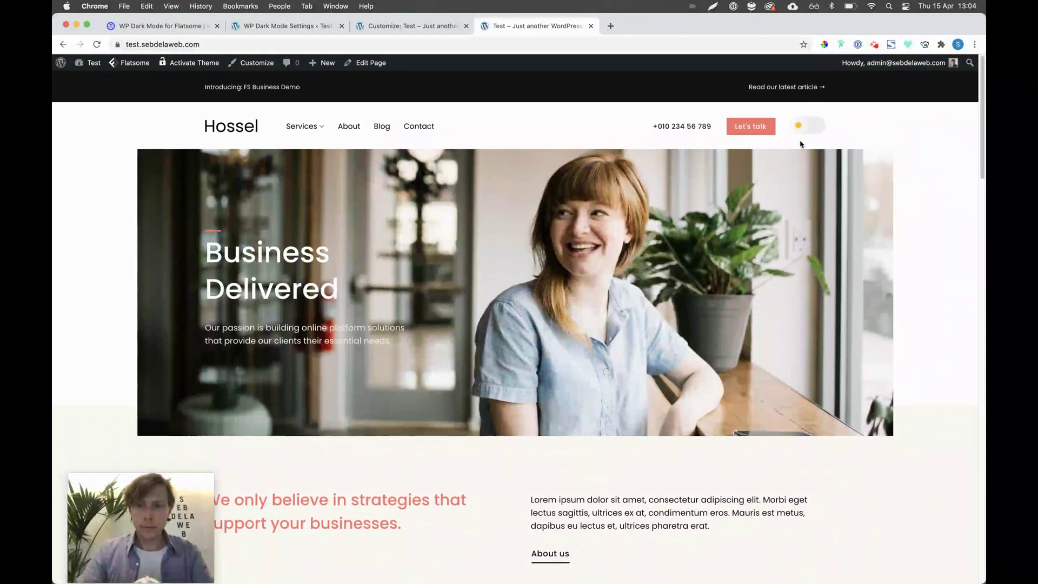
left_click(802, 128)
scroll(750, 378, "down", 10)
scroll(598, 226, "up", 2)
scroll(598, 226, "up", 10)
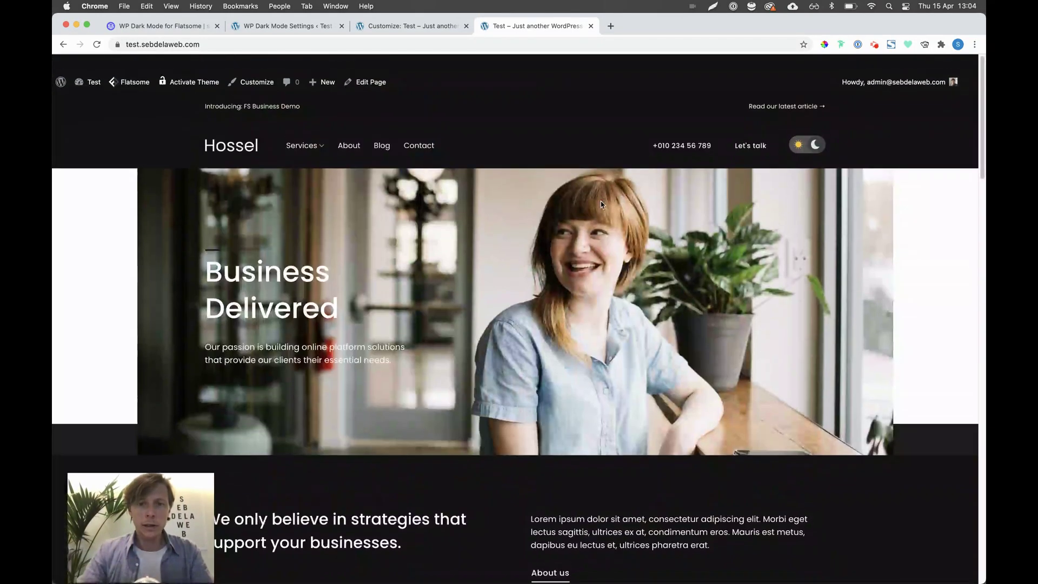
left_click(819, 128)
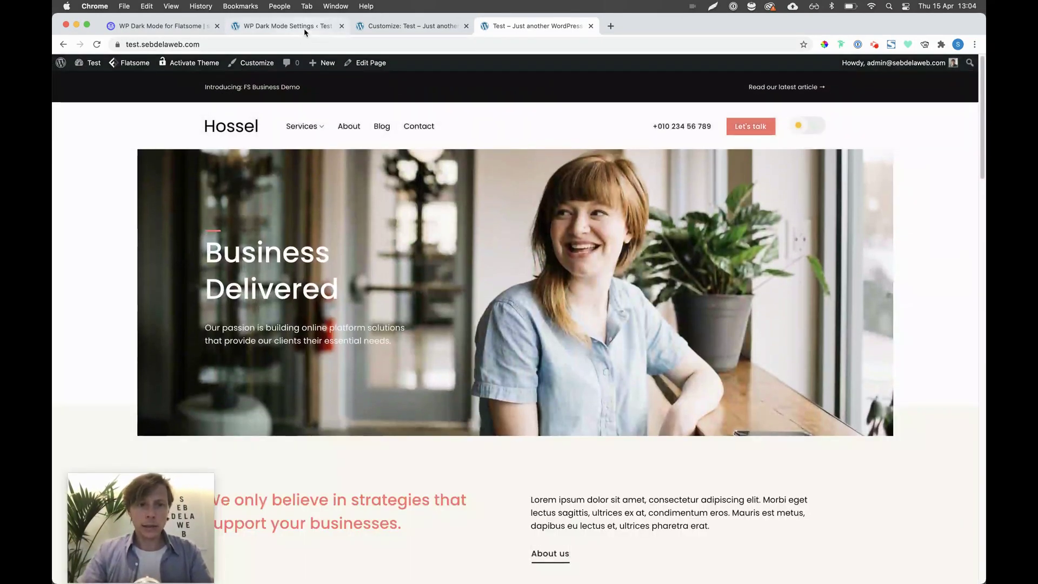
- Paste the copied section content fix into the Custom CSS editor of WP Dark Mode Settings
left_click(301, 25)
left_click(217, 247)
left_click(346, 196)
key("super+v")
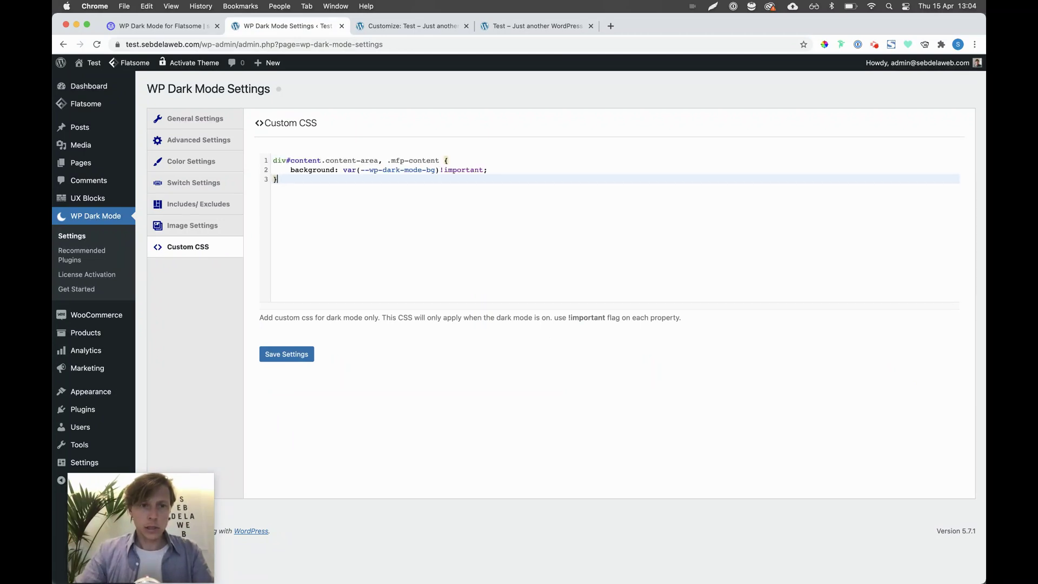
- Copy the button outline fix CSS from the Flatsome post, add it below the section fix after a blank line and save the settings
left_click(183, 31)
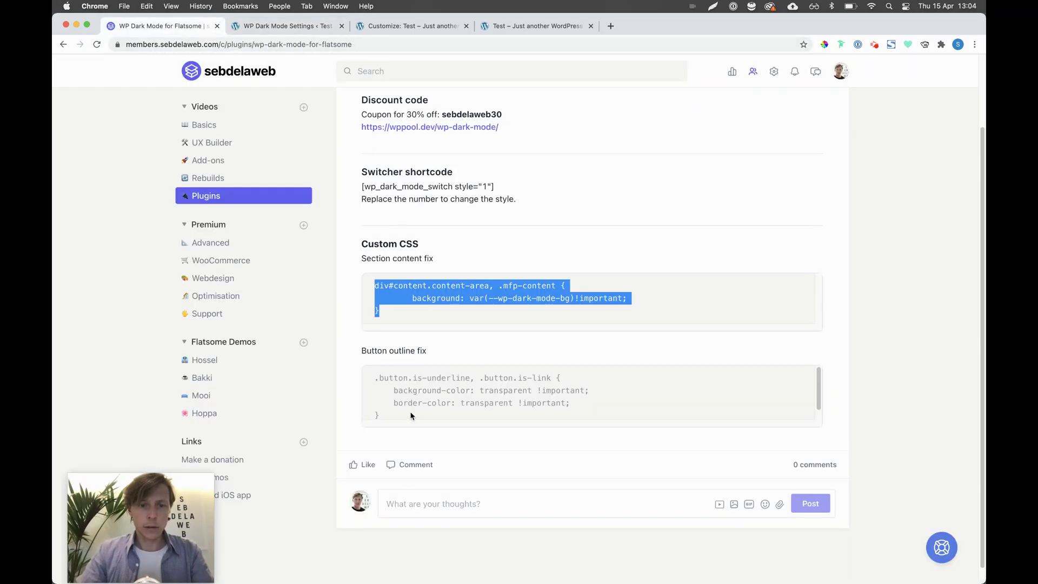
left_click_drag(370, 372, 382, 417)
key("super+c")
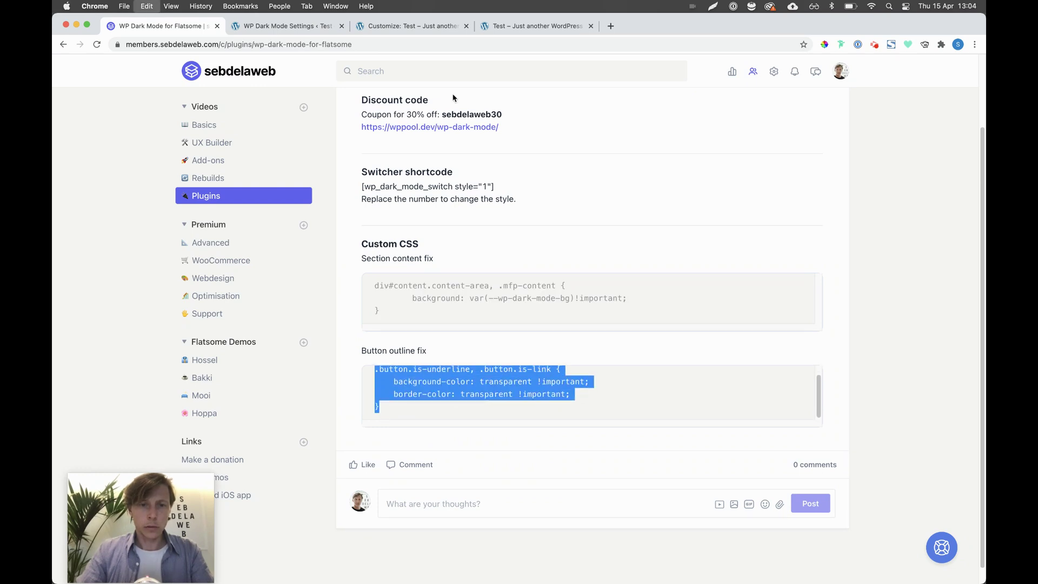
left_click(312, 31)
key("Return")
key("Return")
key("super+v")
left_click(293, 356)
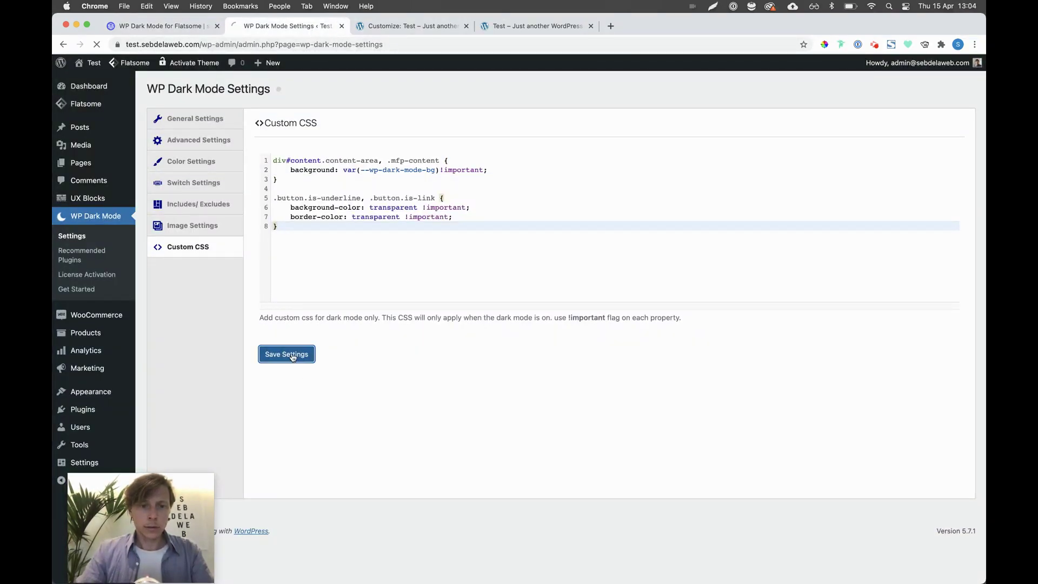
- Turn on dark mode on the front page and check the section backgrounds and link buttons down the page
left_click(541, 29)
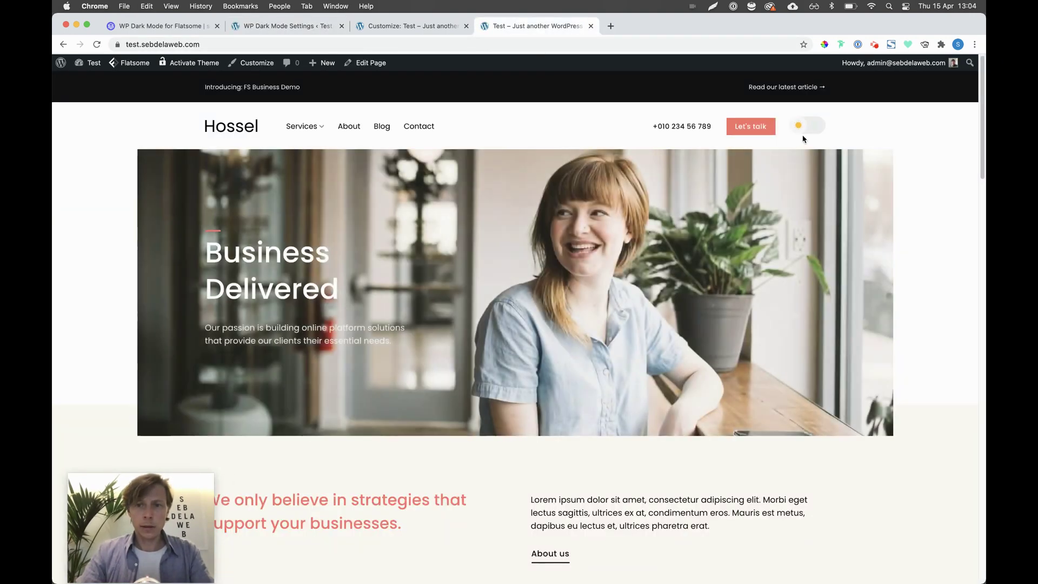
left_click(806, 126)
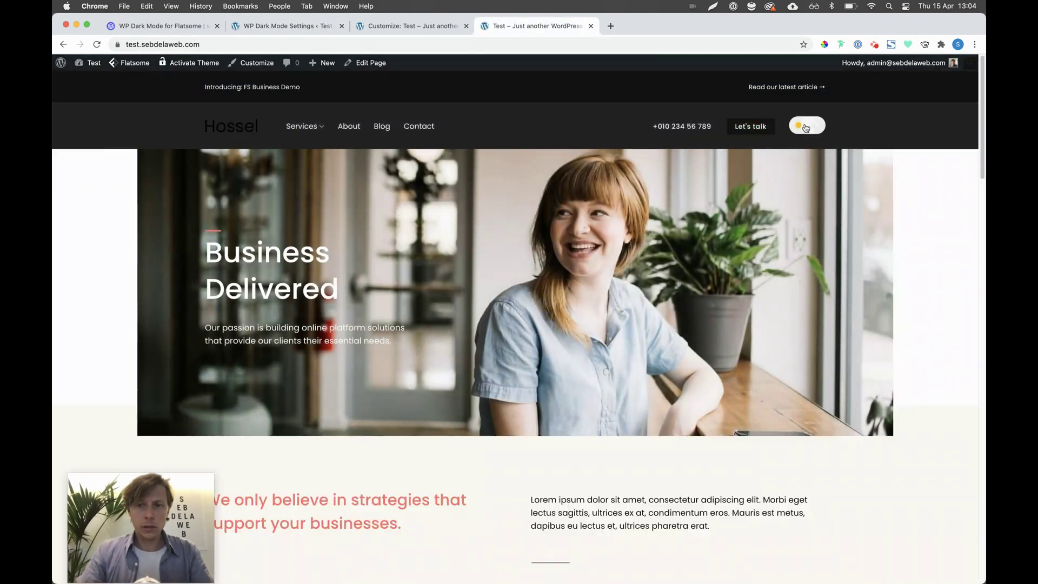
scroll(708, 357, "down", 10)
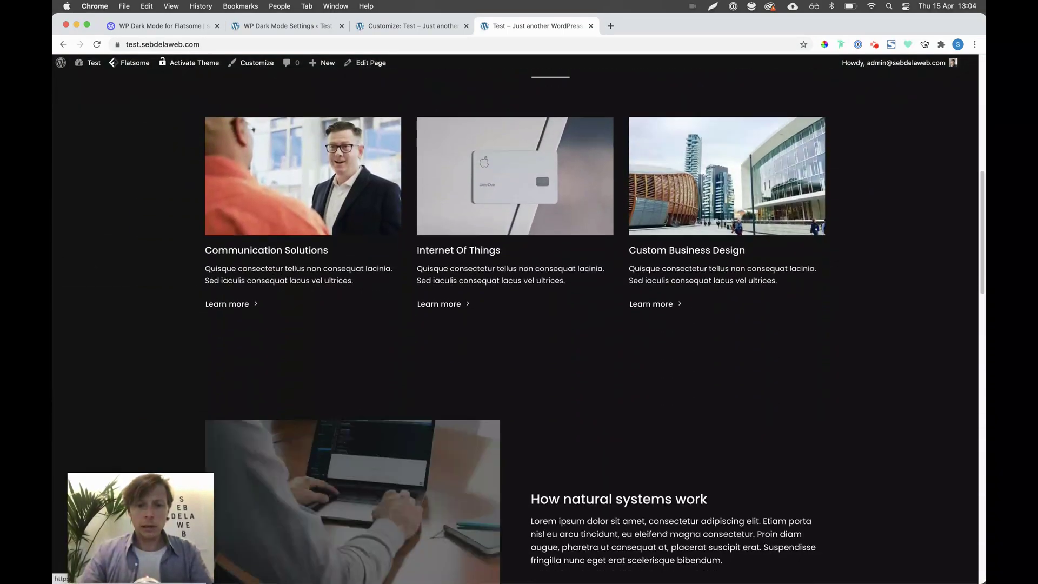
scroll(708, 358, "down", 15)
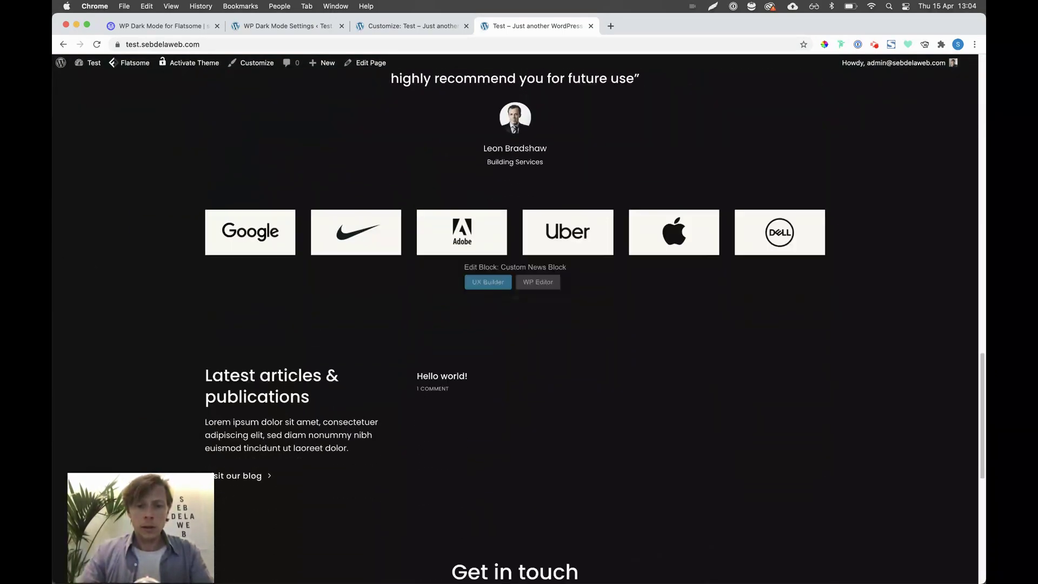
scroll(561, 220, "up", 20)
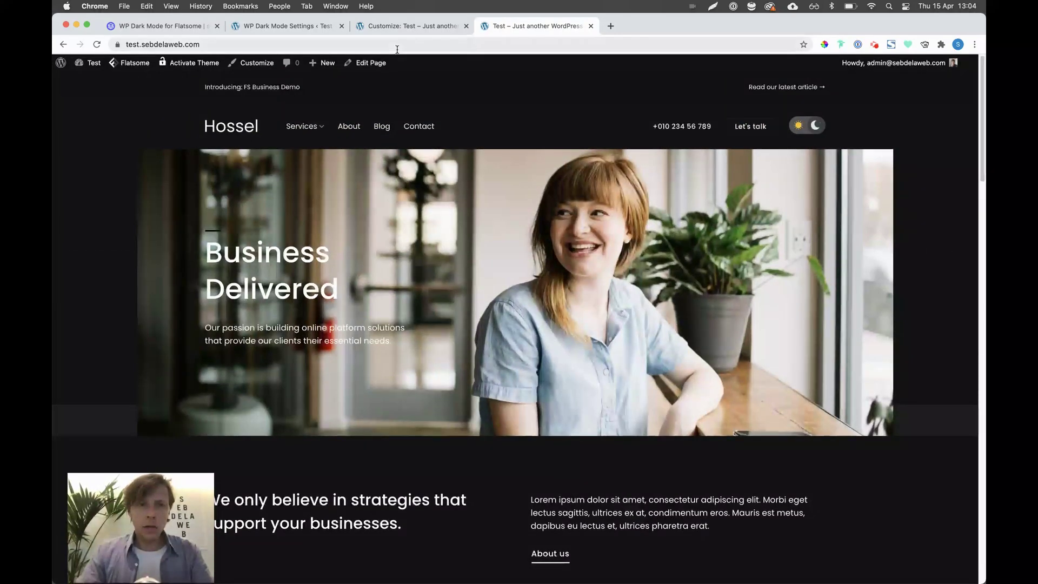
left_click_drag(165, 493, 898, 493)
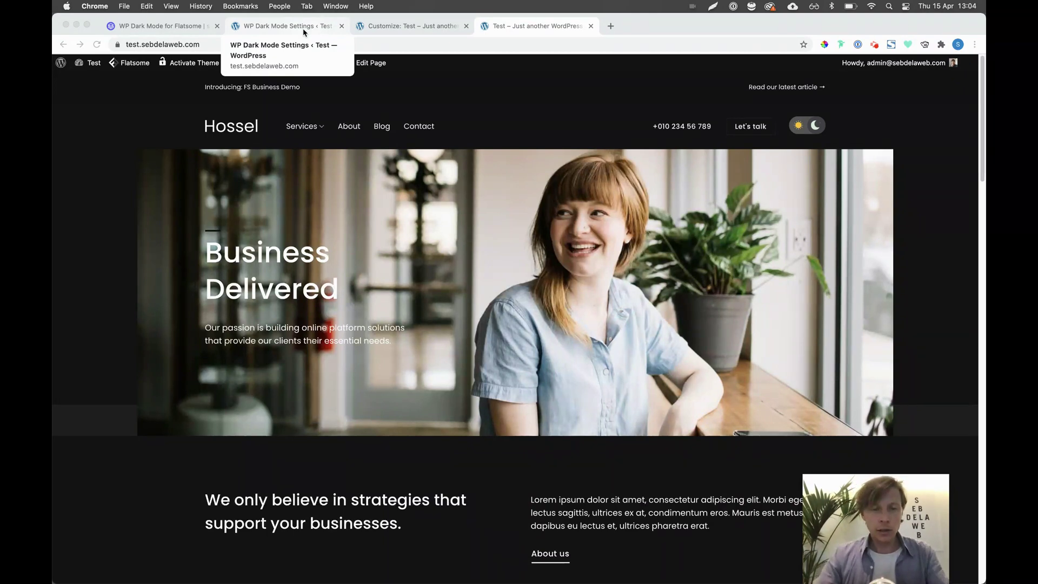
- Review the custom CSS fixes, switcher shortcode and discount details in the WP Dark Mode for Flatsome post
left_click(157, 26)
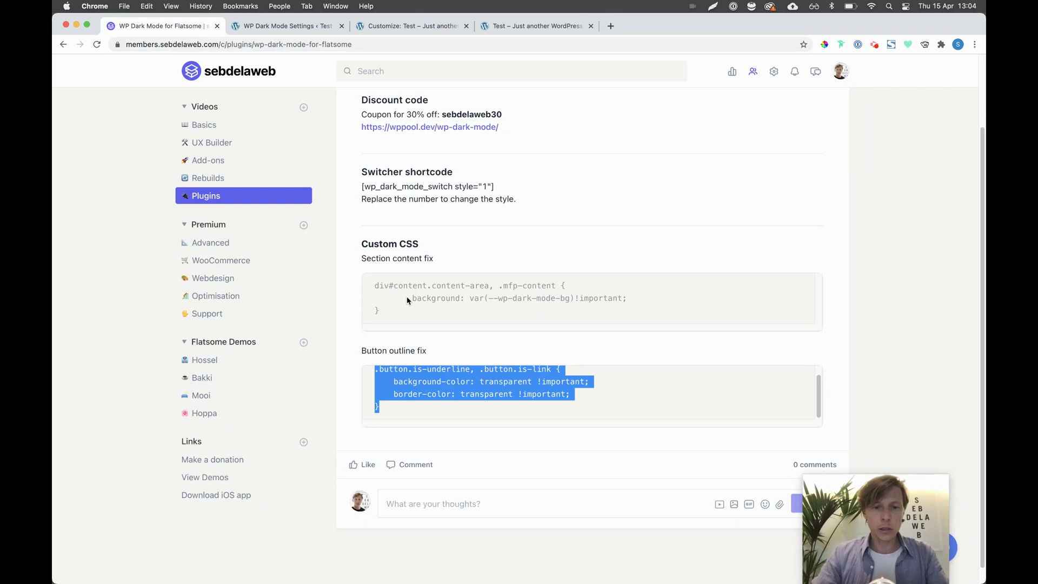
left_click(461, 256)
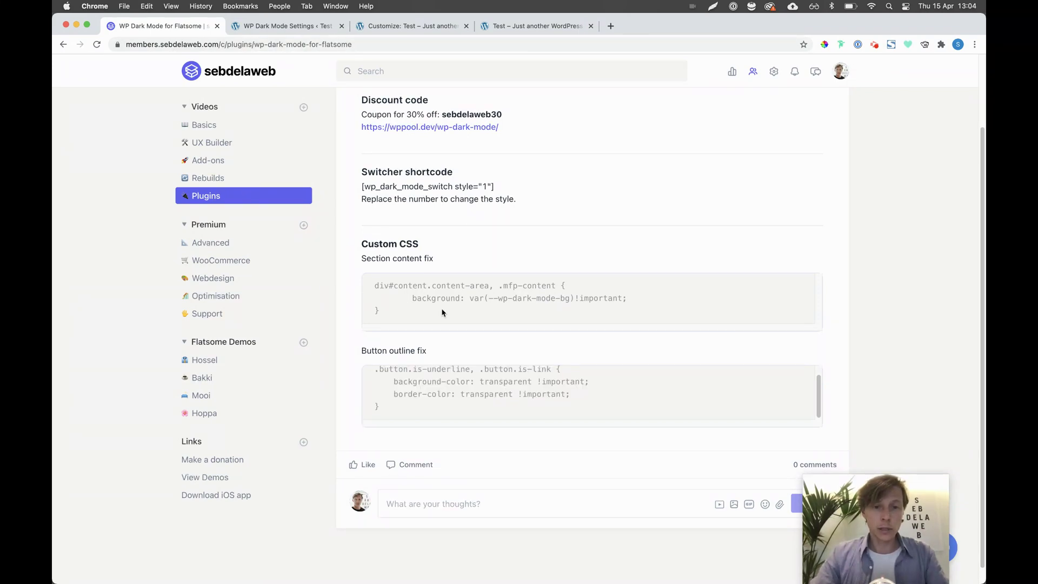
scroll(442, 313, "down", 1)
left_click(419, 486)
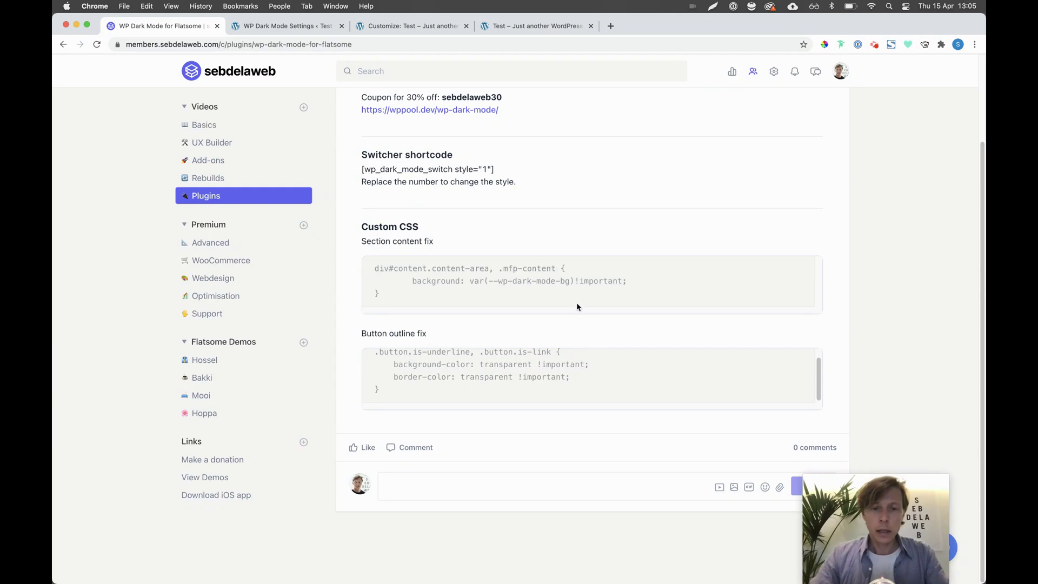
scroll(474, 223, "up", 2)
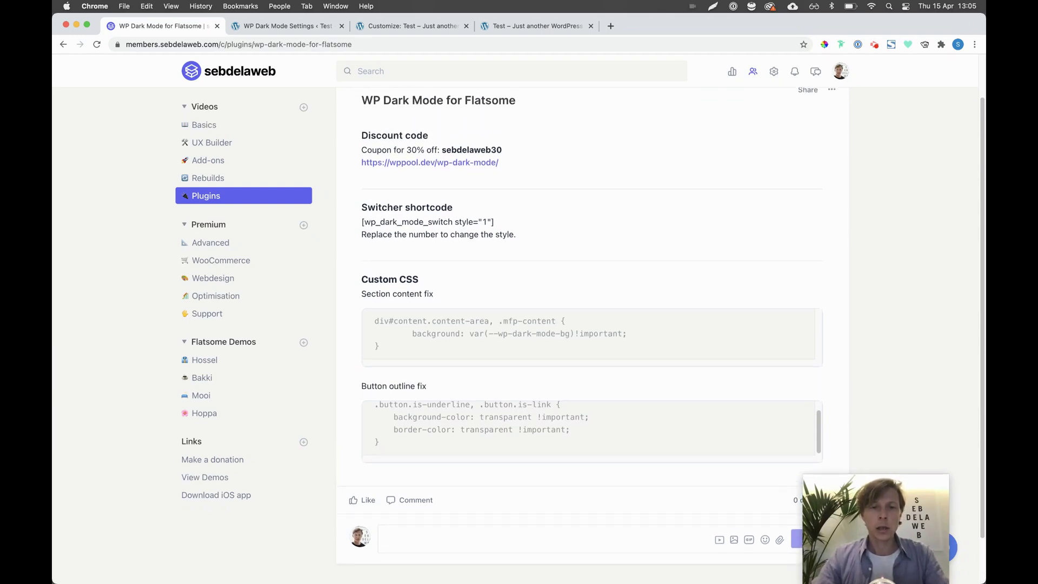
scroll(488, 210, "up", 2)
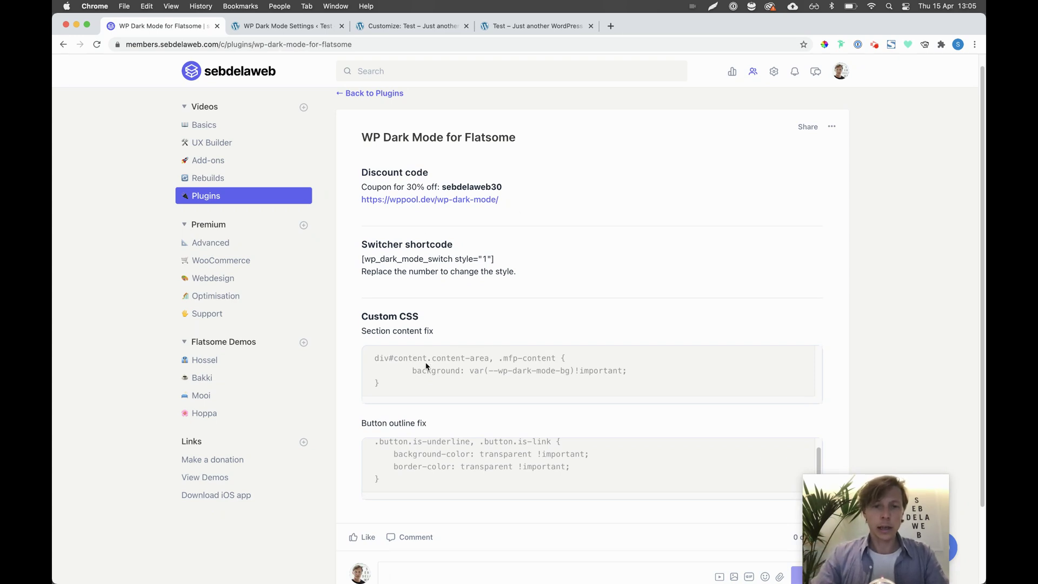
- Revisit the saved Custom CSS, the Customizer and the front page, and open the Plugins overview of the sebdelaweb members site
left_click(346, 30)
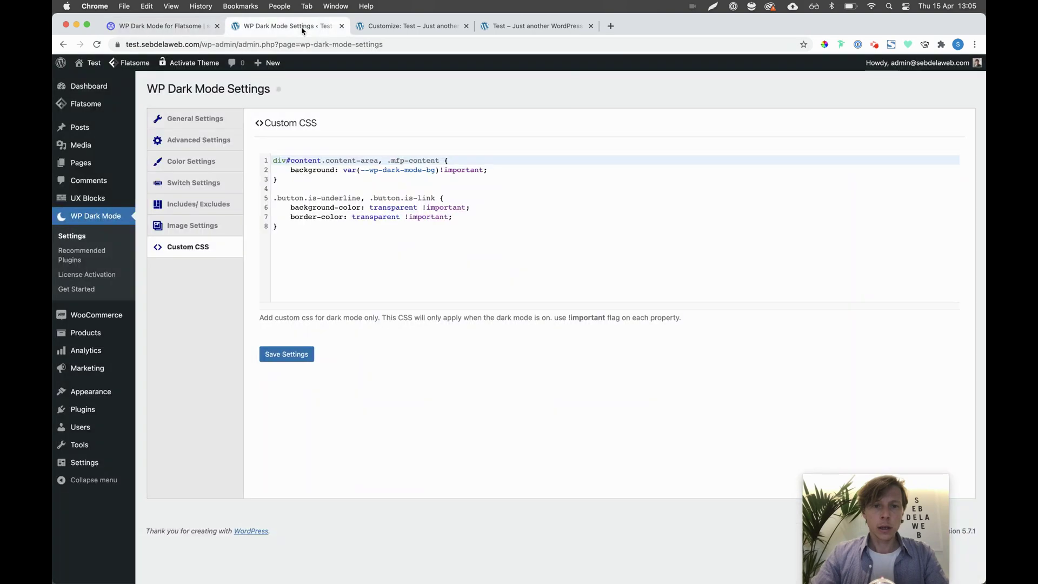
left_click(408, 28)
left_click(540, 31)
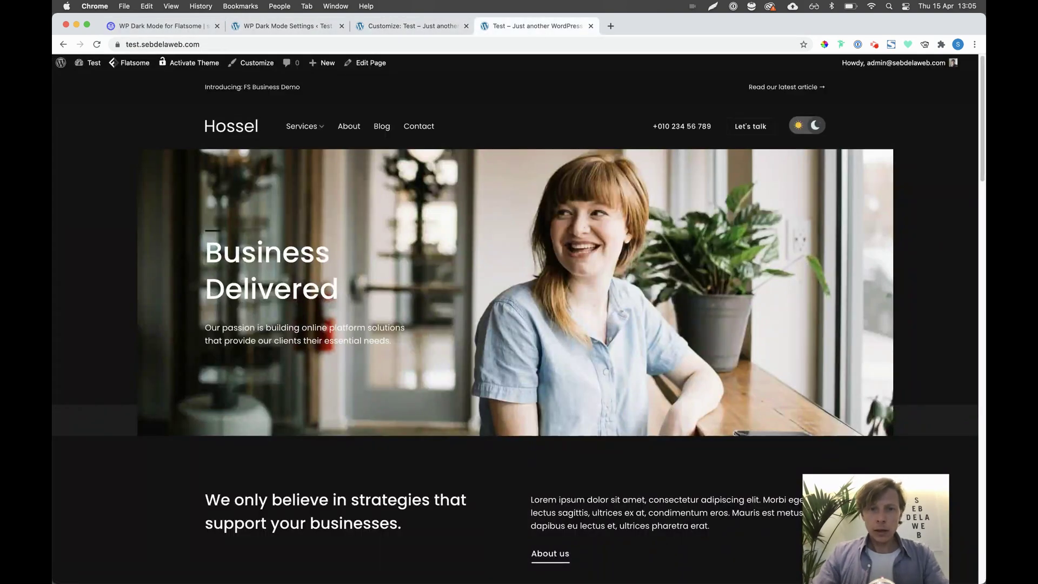
left_click(162, 26)
scroll(388, 457, "down", 2)
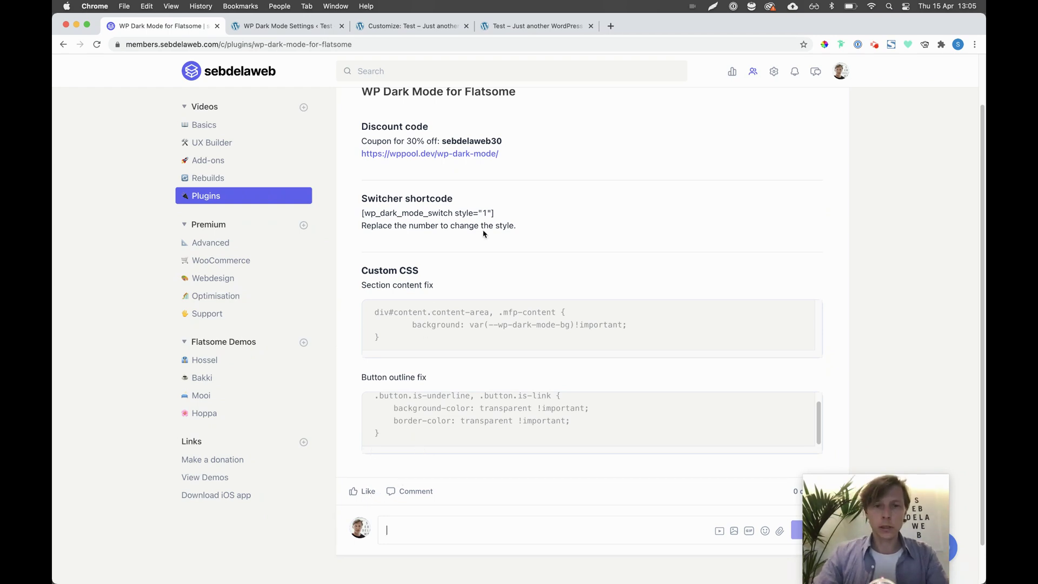
left_click(217, 198)
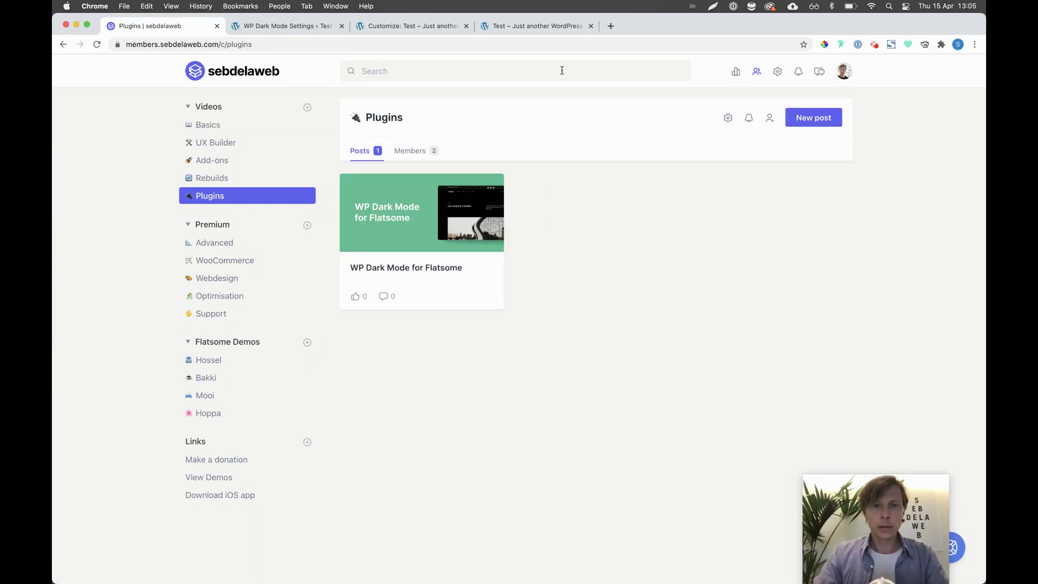
- Switch the front page back to light mode with the header switch and look over its sections
left_click(533, 32)
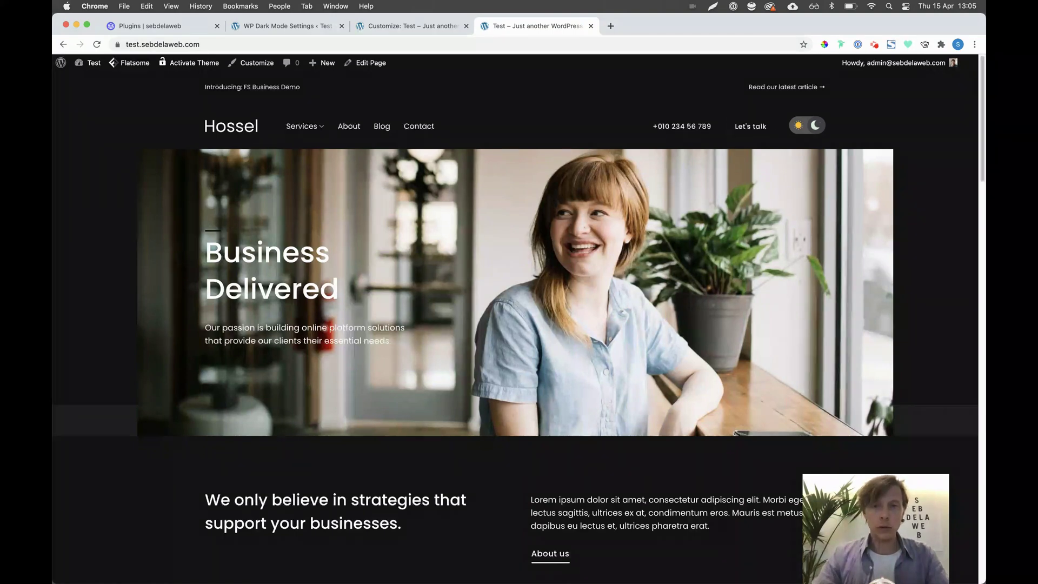
left_click(806, 131)
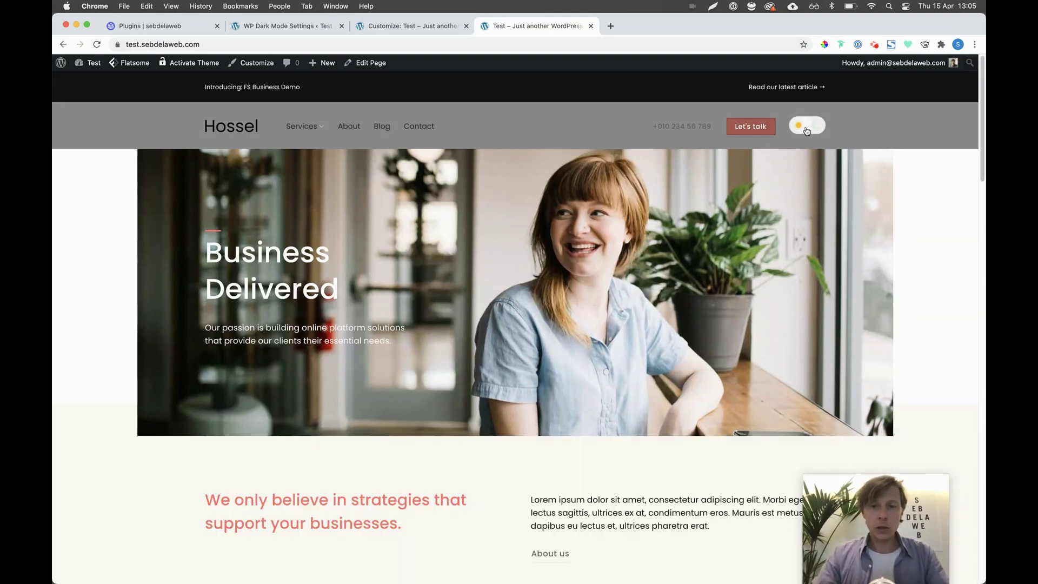
scroll(806, 133, "down", 5)
scroll(515, 324, "down", 5)
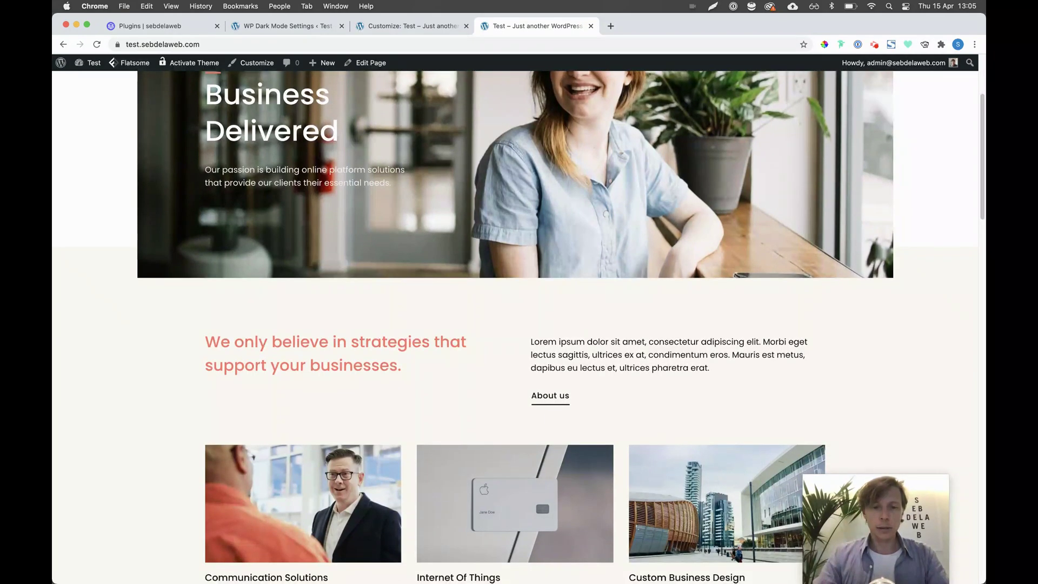
scroll(515, 324, "down", 6)
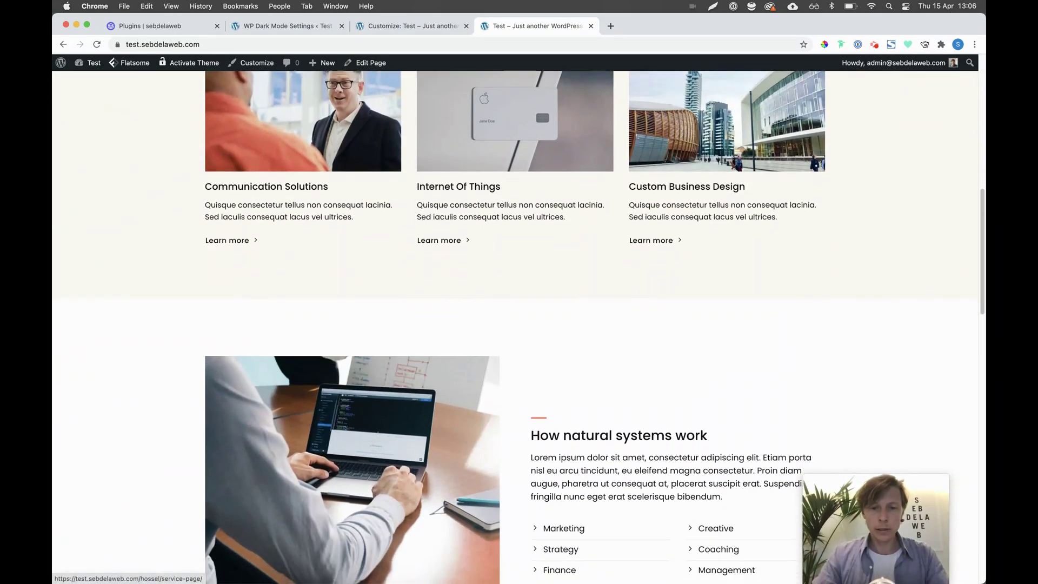
scroll(515, 324, "up", 1)
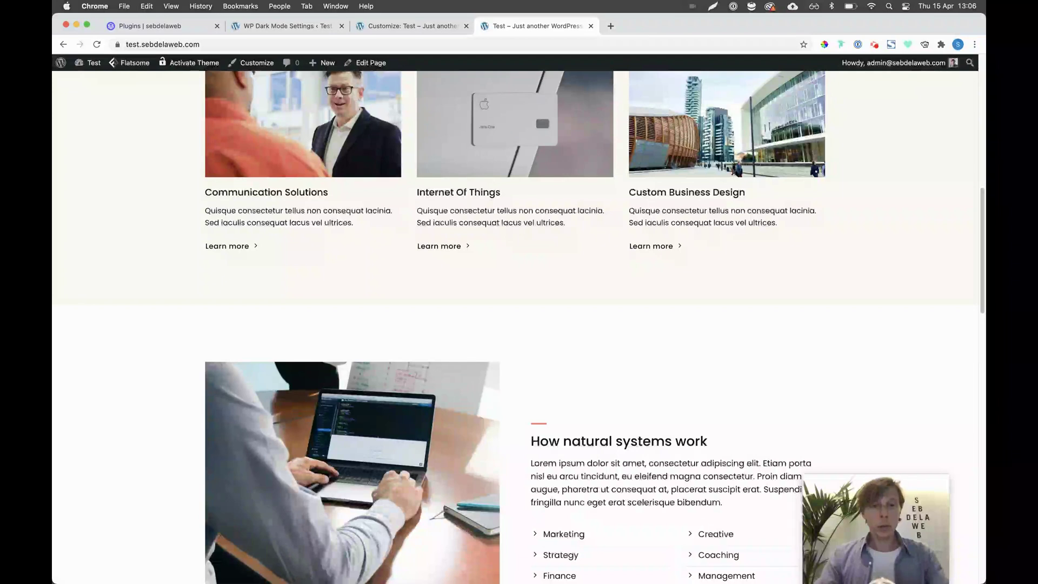